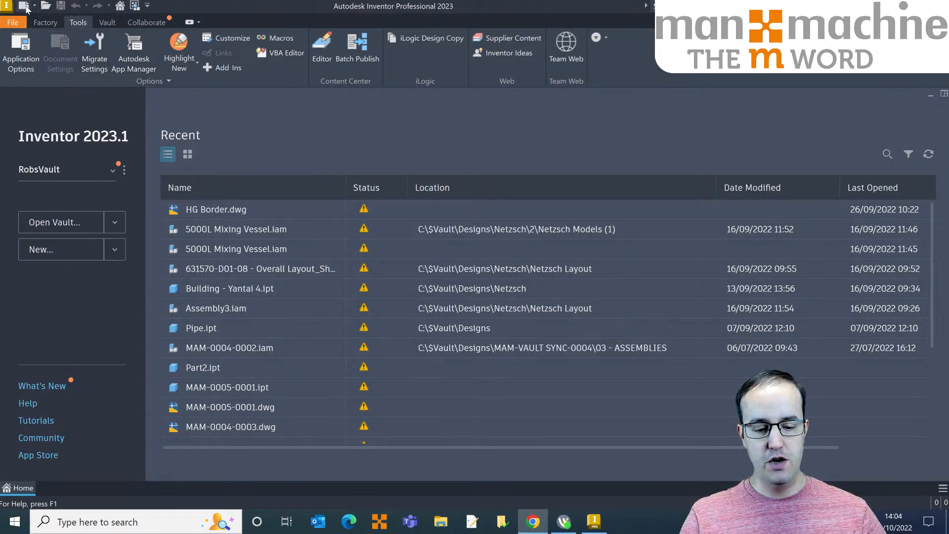
# Create a new part from the Sheet Metal.ipt template
pyautogui.click(75, 253)
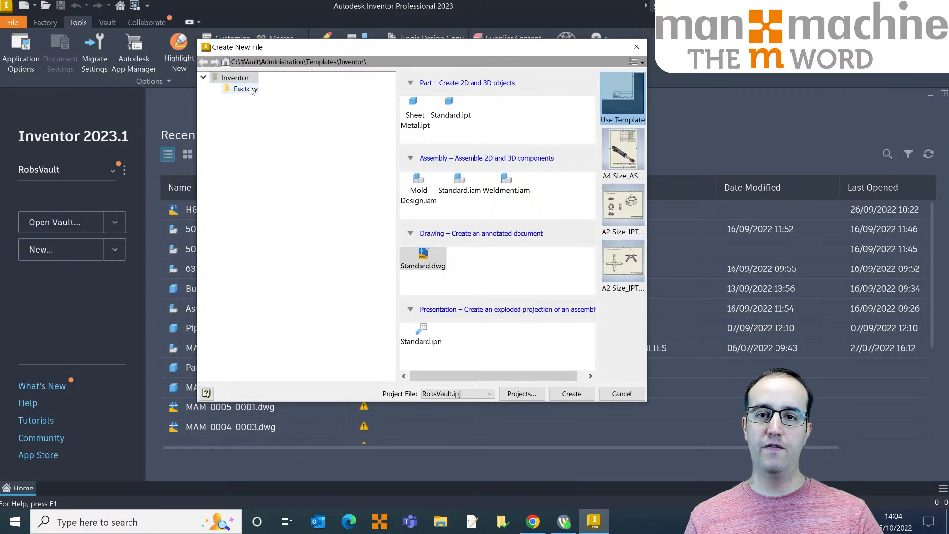
pyautogui.click(414, 114)
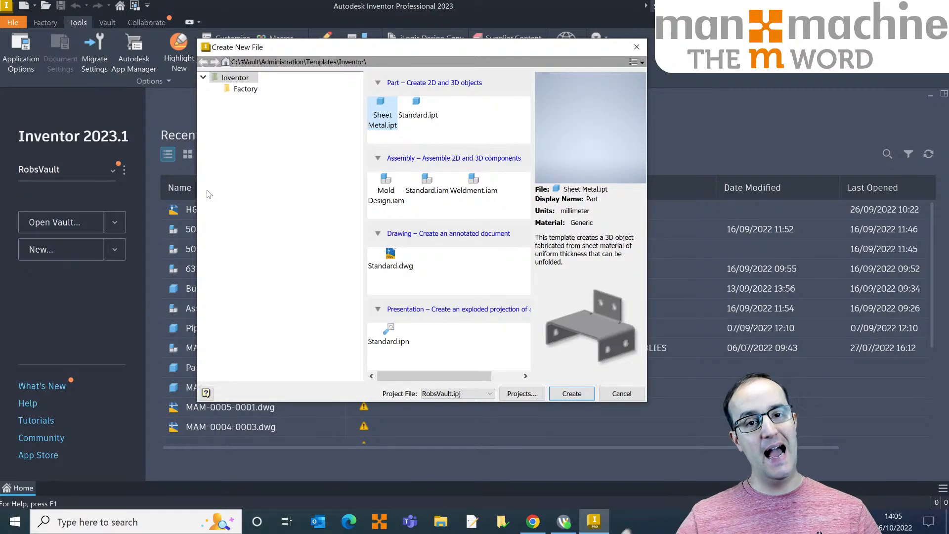
pyautogui.click(572, 393)
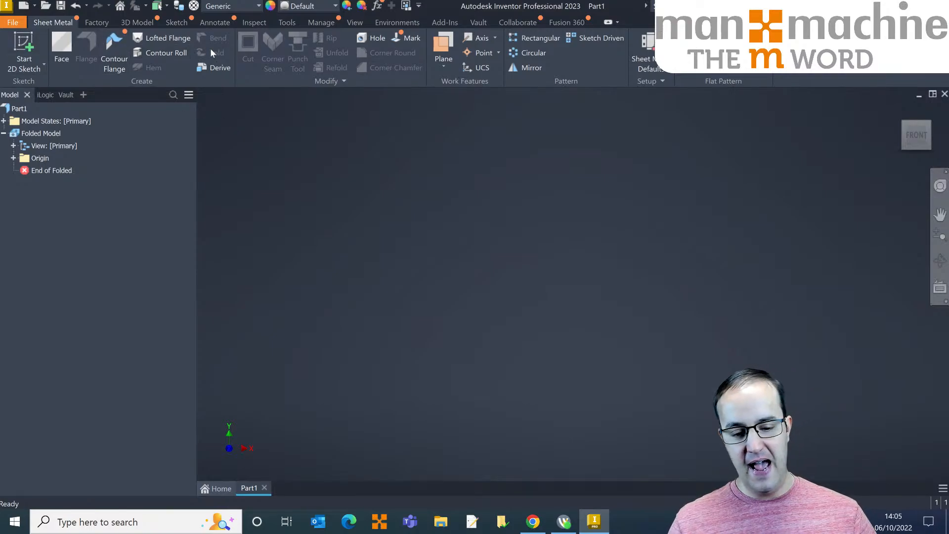
pyautogui.click(647, 82)
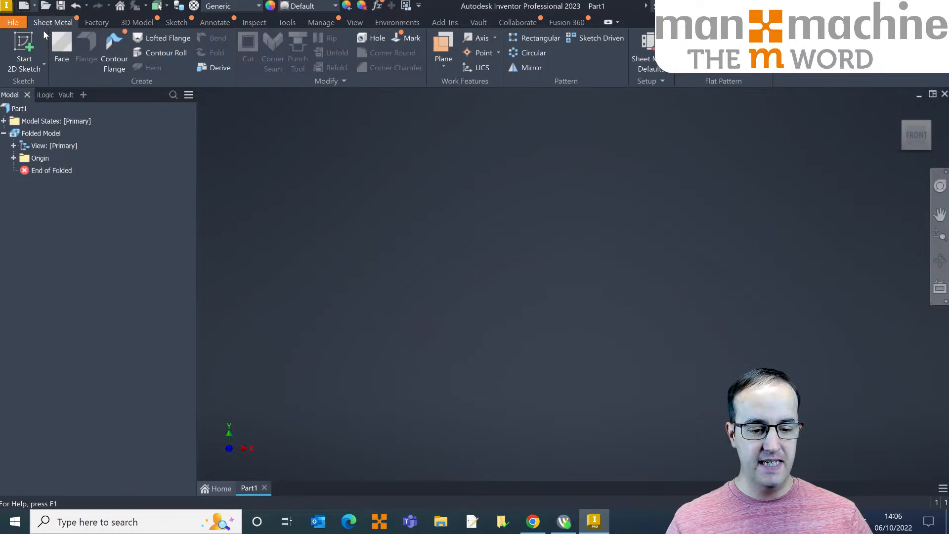
# Create a standard part to look at the Convert to Sheet Metal command, and close that part again
pyautogui.click(34, 6)
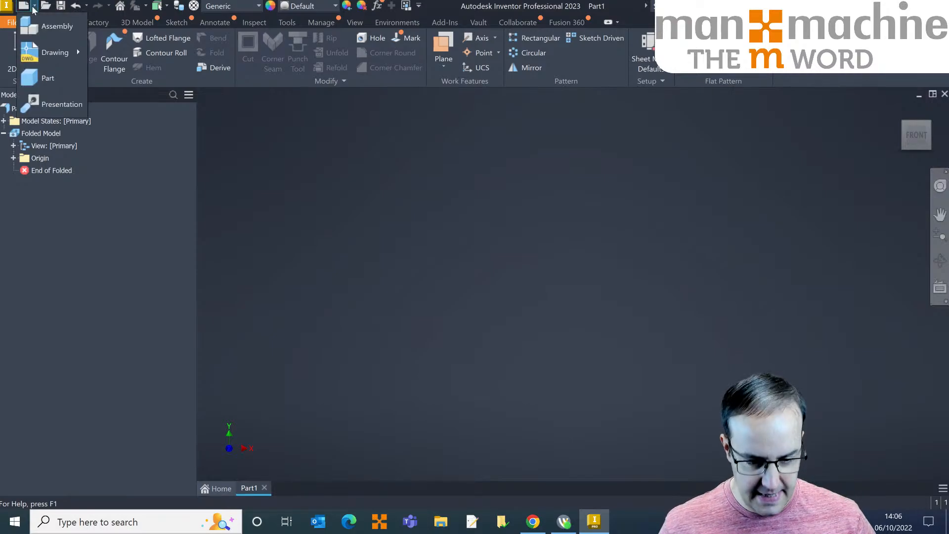
pyautogui.click(43, 79)
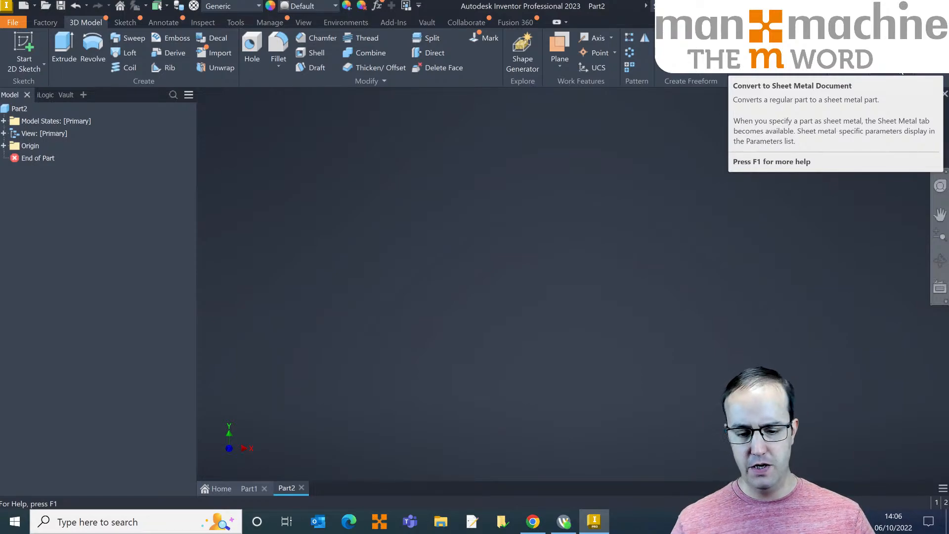
pyautogui.click(301, 488)
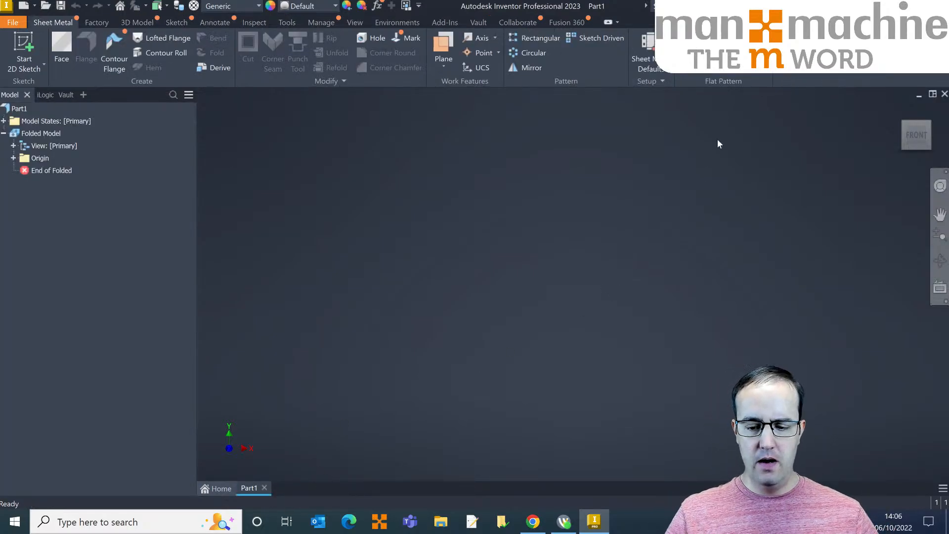
# Open the Default_mm sheet metal rule for editing from the sheet metal defaults and enlarge the style editor window
pyautogui.click(649, 58)
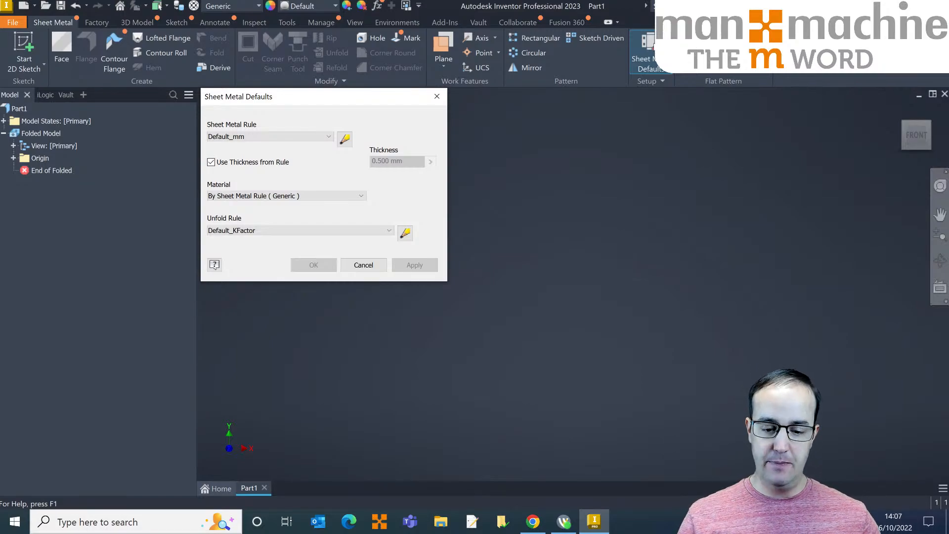
pyautogui.moveTo(347, 99); pyautogui.dragTo(474, 130)
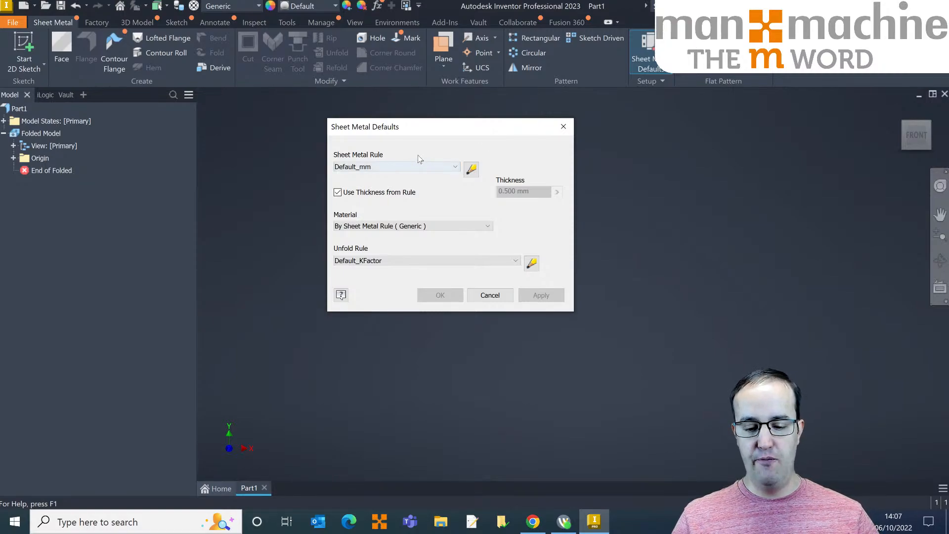
pyautogui.click(472, 171)
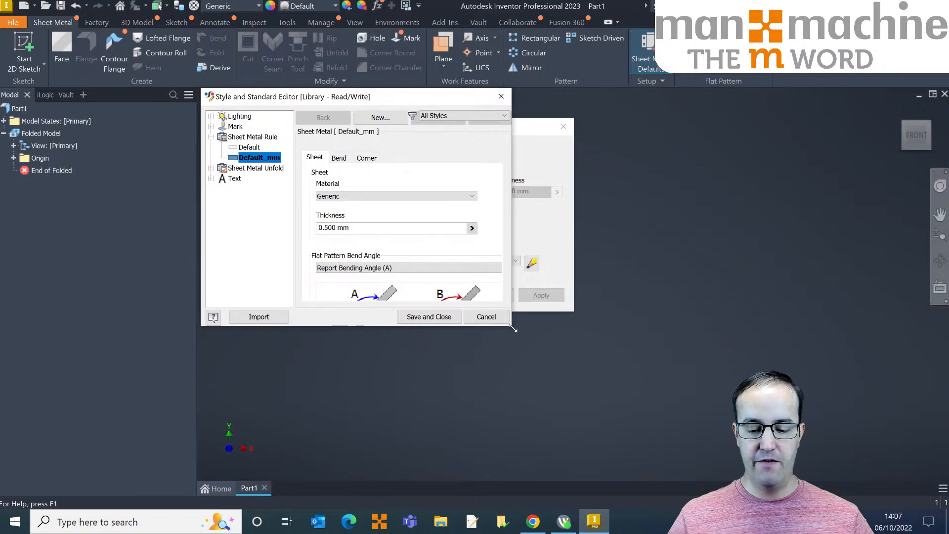
pyautogui.moveTo(513, 329); pyautogui.dragTo(723, 487)
pyautogui.moveTo(495, 103); pyautogui.dragTo(498, 72)
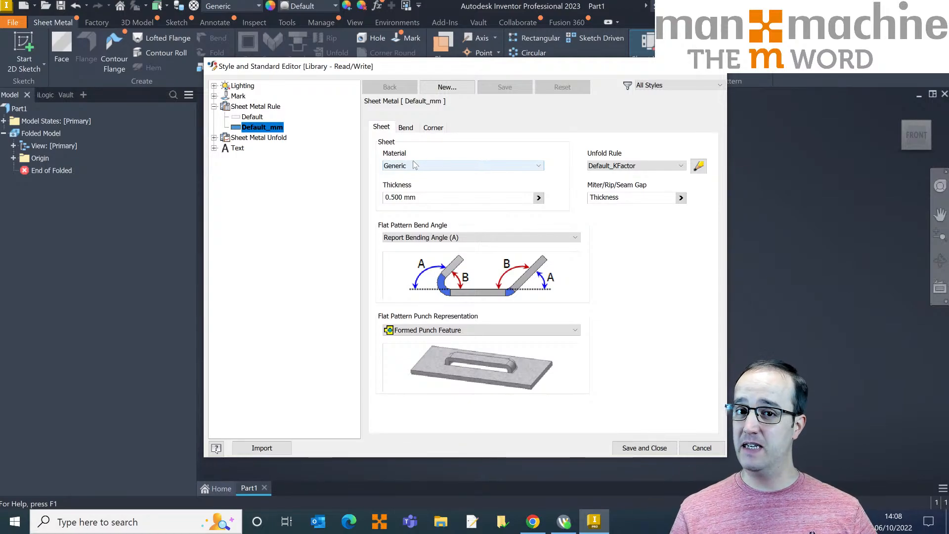
# Look through the available materials for the Default_mm rule and set its sheet thickness to 1 mm
pyautogui.click(413, 165)
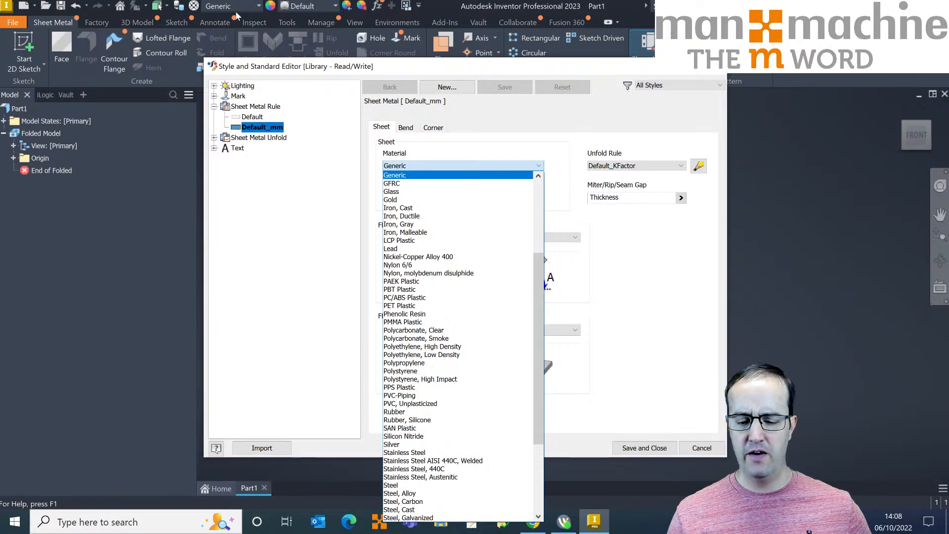
pyautogui.click(399, 159)
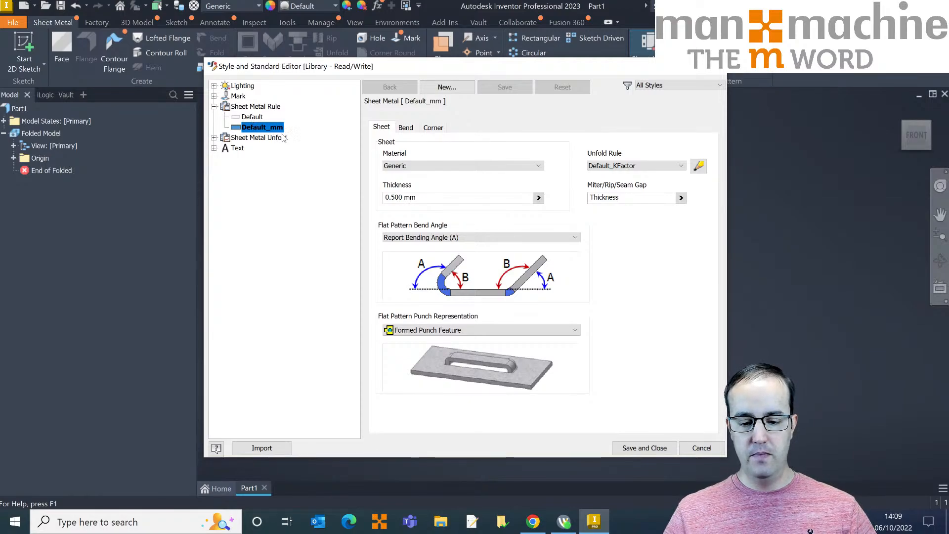
pyautogui.click(441, 201)
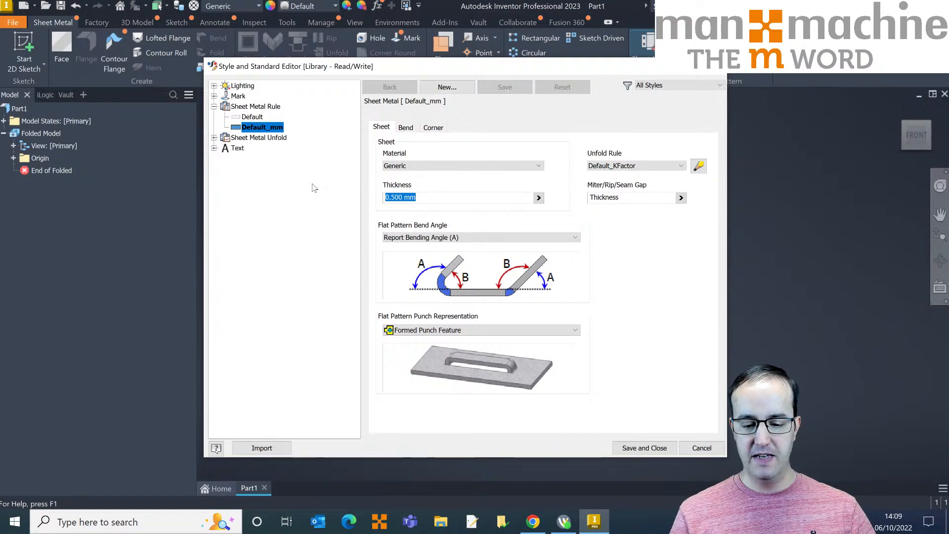
pyautogui.write('1')
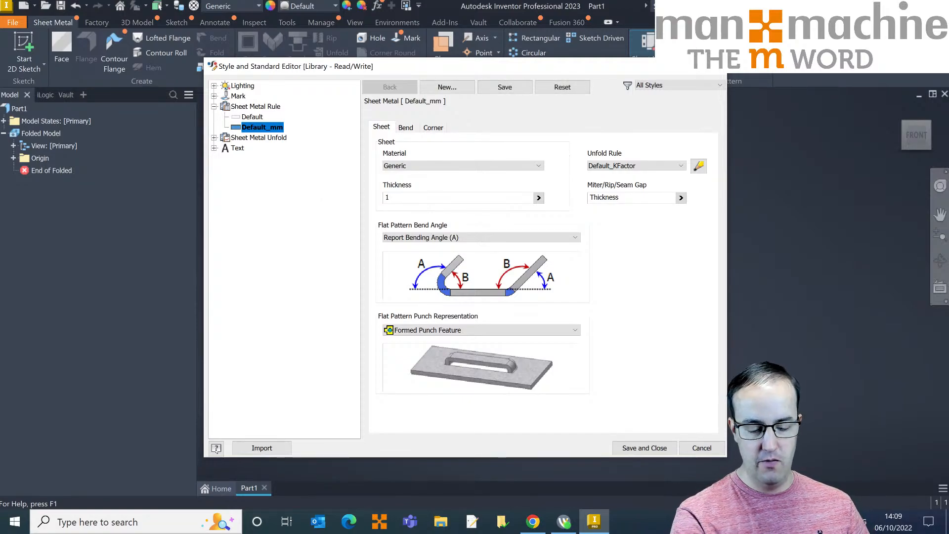
pyautogui.press('Tab')
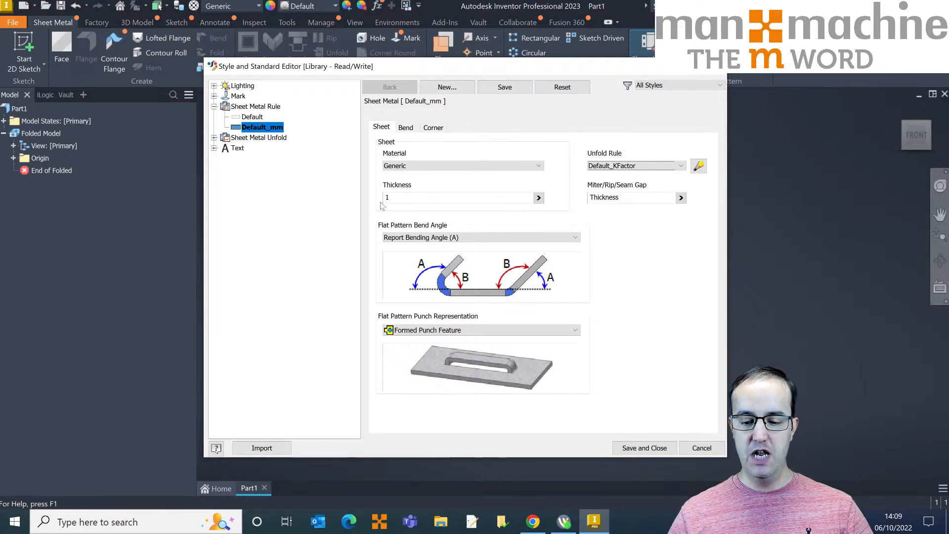
# Examine the Miter/Rip/Seam Gap value of the Default_mm rule
pyautogui.click(618, 197)
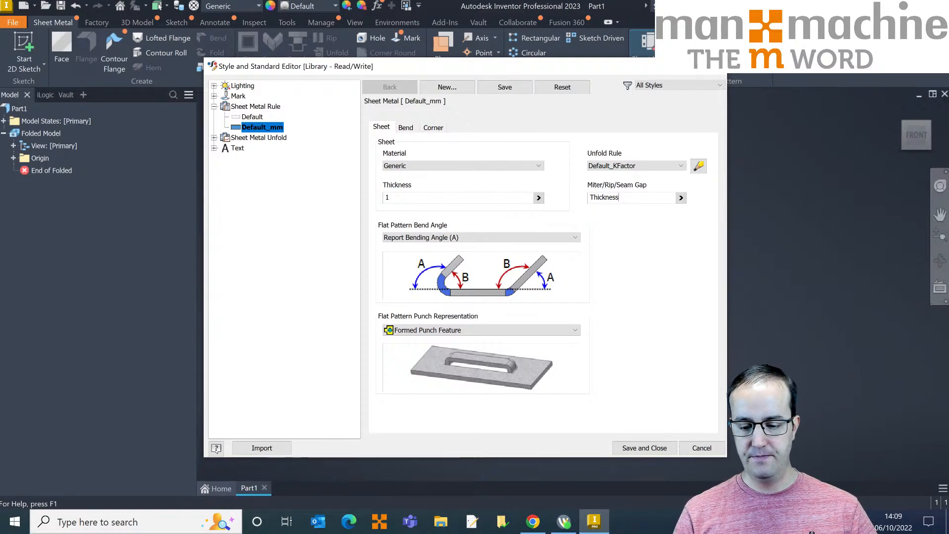
pyautogui.hotkey('shift', 'Left')
pyautogui.hotkey('shift', 'Left')
pyautogui.hotkey('shift', 'Left')
pyautogui.hotkey('shift', 'Left')
pyautogui.hotkey('shift', 'Left')
pyautogui.hotkey('shift', 'Left')
pyautogui.hotkey('shift', 'Left')
pyautogui.hotkey('shift', 'Left')
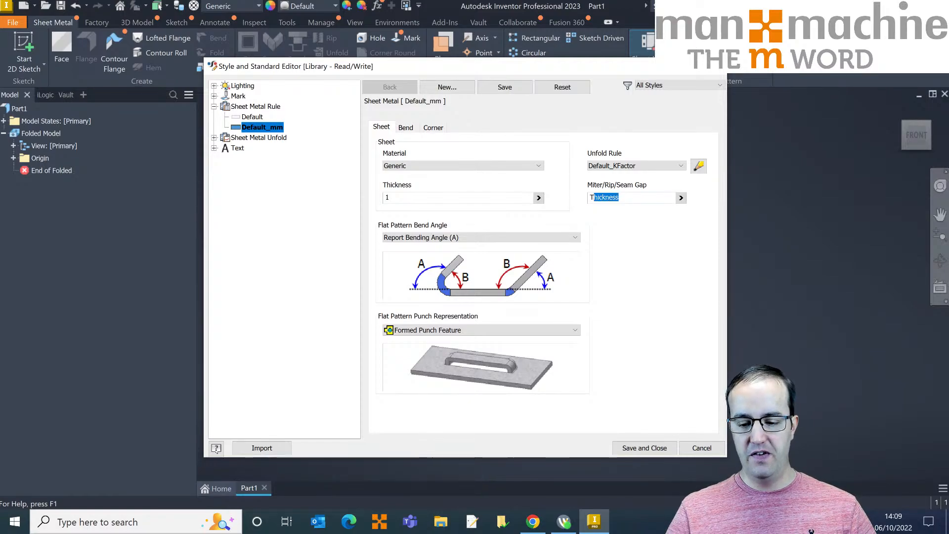
pyautogui.hotkey('shift', 'Left')
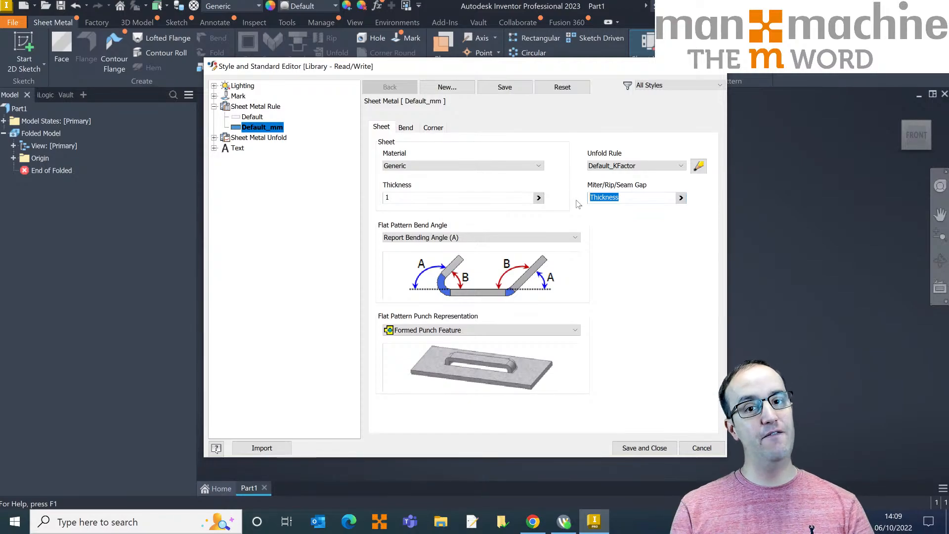
# Save the rule edits and examine the unfold methods of the Default_KFactor unfold rule and the BendCompensation rule
pyautogui.click(697, 167)
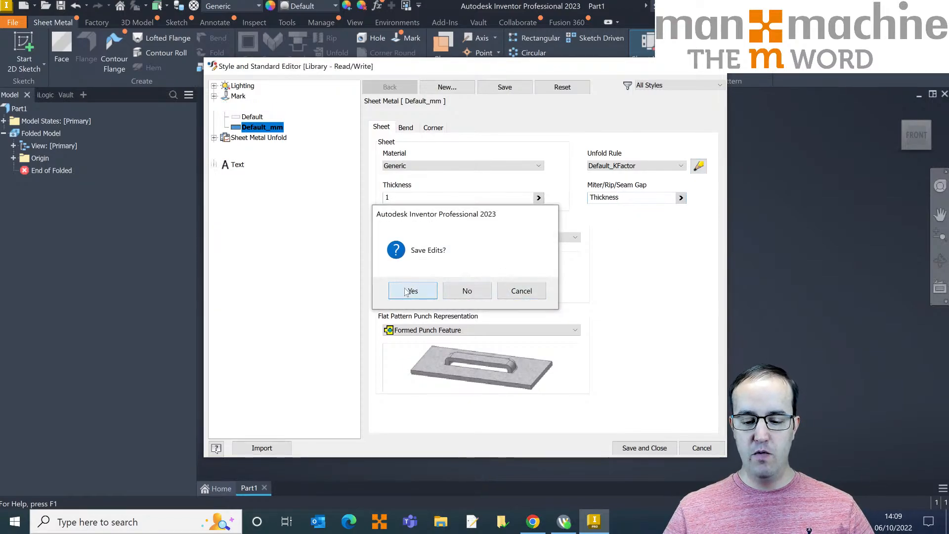
pyautogui.click(407, 290)
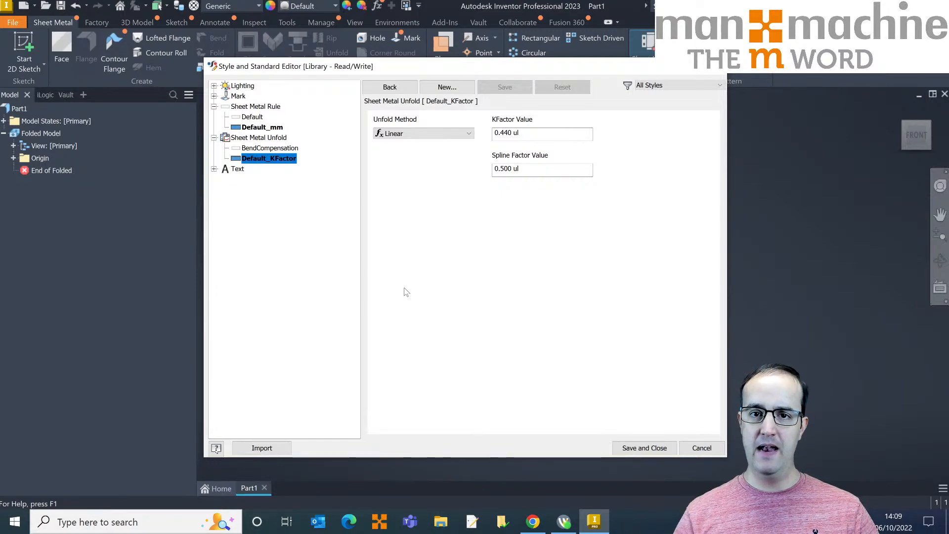
pyautogui.click(394, 134)
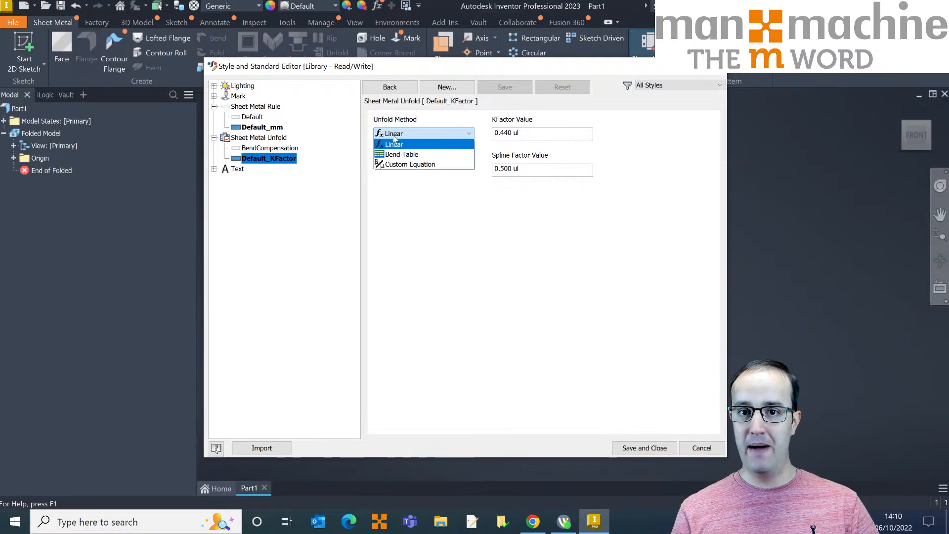
pyautogui.click(413, 248)
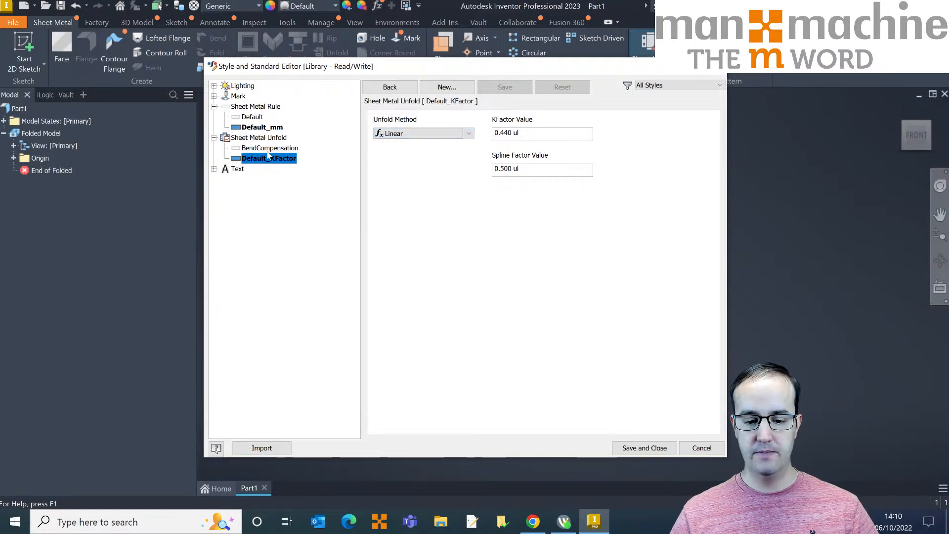
pyautogui.click(269, 148)
# Try Report Open Angle (B) as the Default_mm rule's flat pattern bend angle and switch back to Report Bending Angle (A)
pyautogui.click(262, 127)
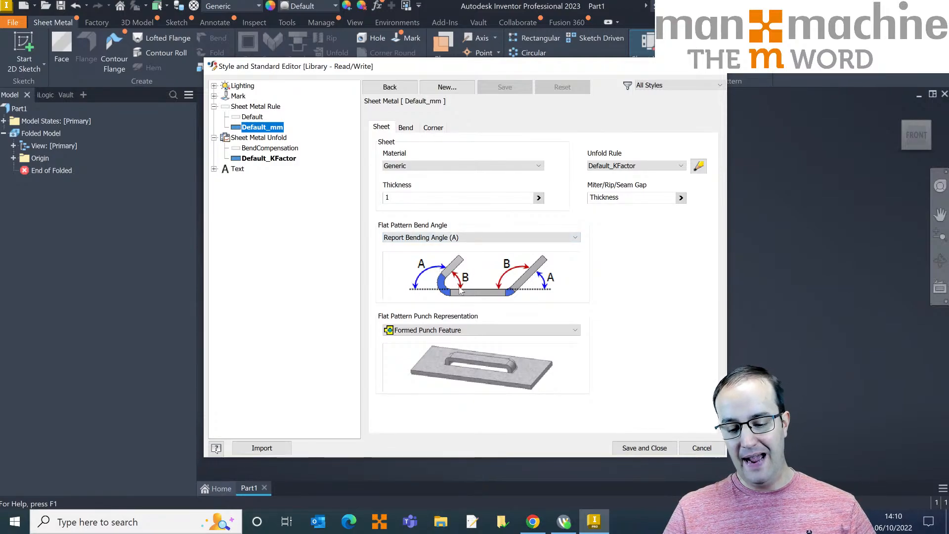
pyautogui.click(426, 237)
pyautogui.click(421, 250)
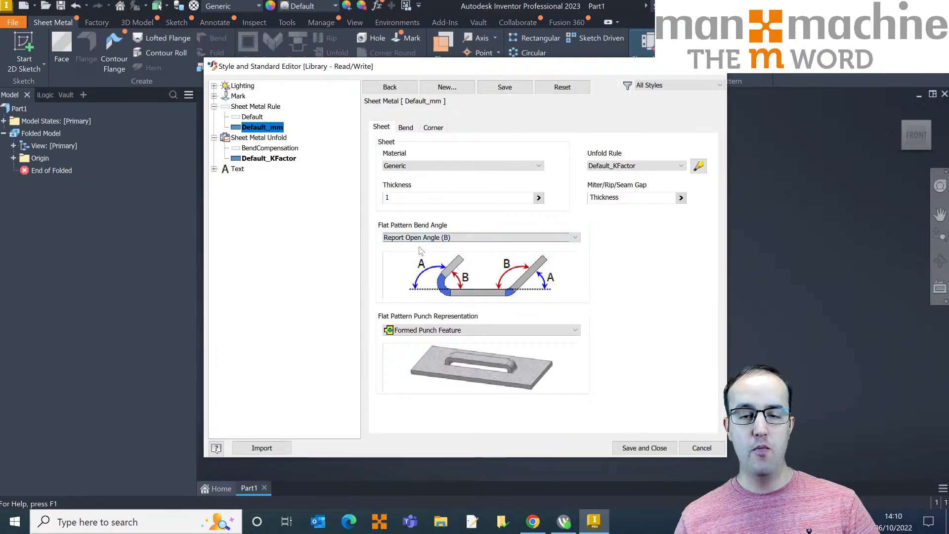
pyautogui.click(422, 238)
pyautogui.click(423, 246)
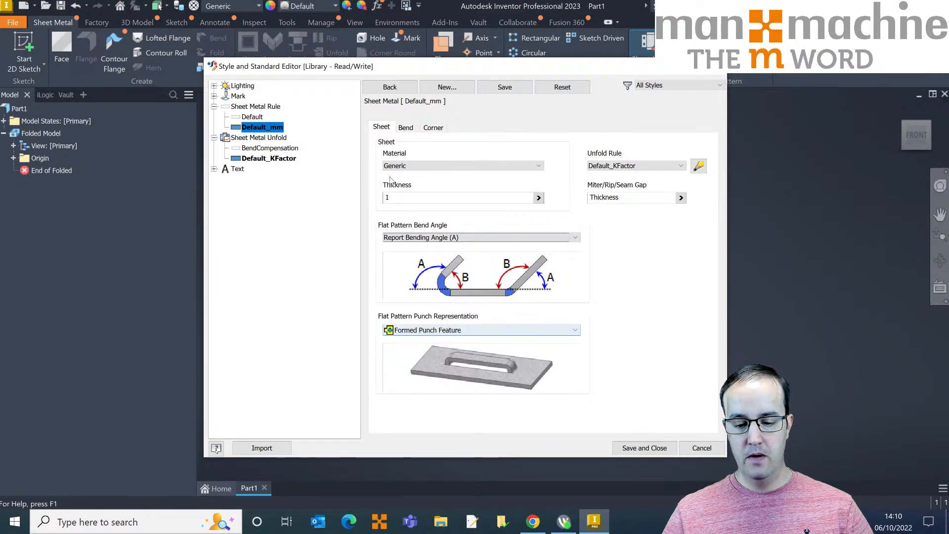
# Compare the Tear and Round bend relief shapes for the Default_mm rule and set the bend relief to Tear
pyautogui.click(405, 123)
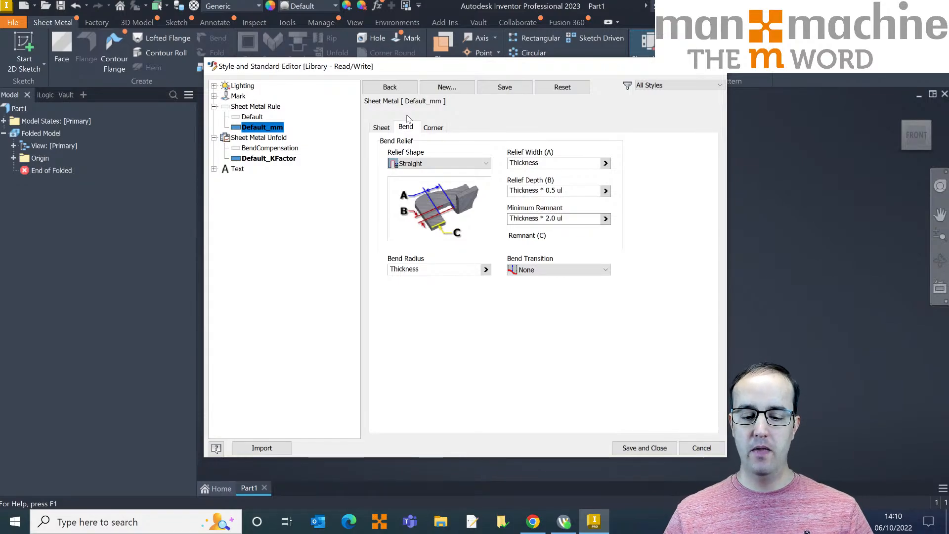
pyautogui.click(404, 163)
pyautogui.click(406, 175)
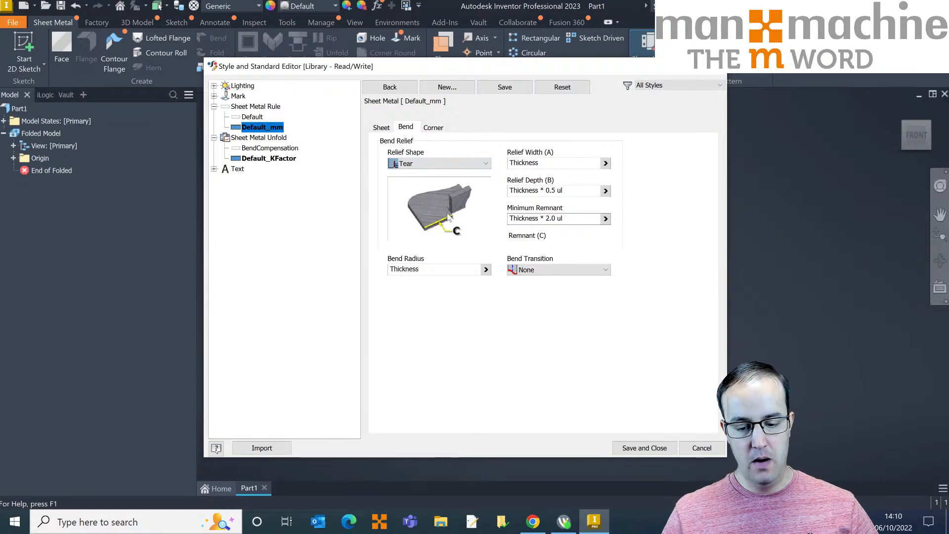
pyautogui.click(411, 164)
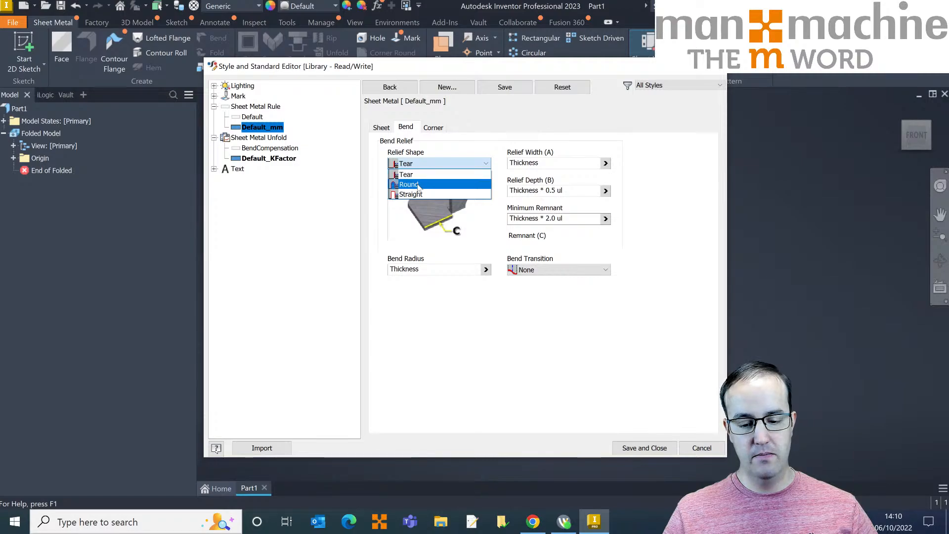
pyautogui.click(416, 184)
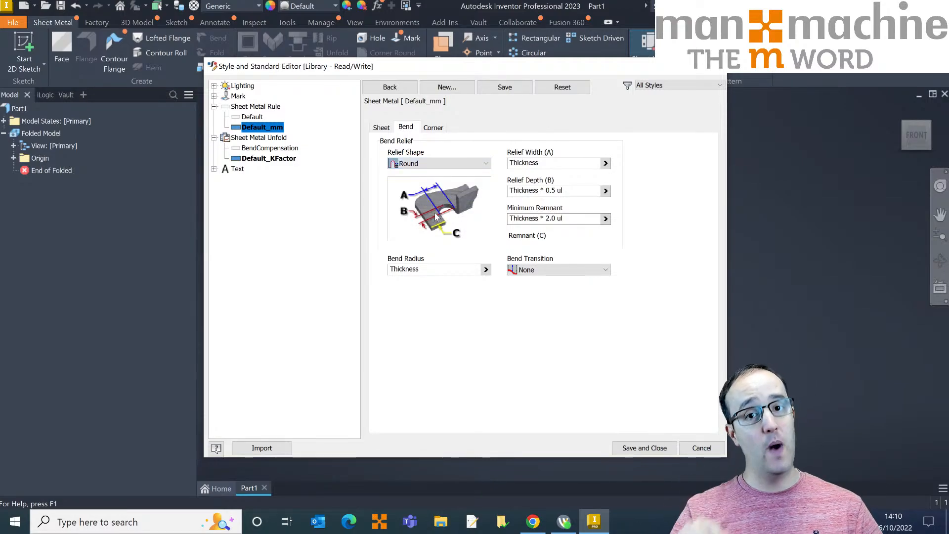
pyautogui.click(436, 165)
pyautogui.click(428, 179)
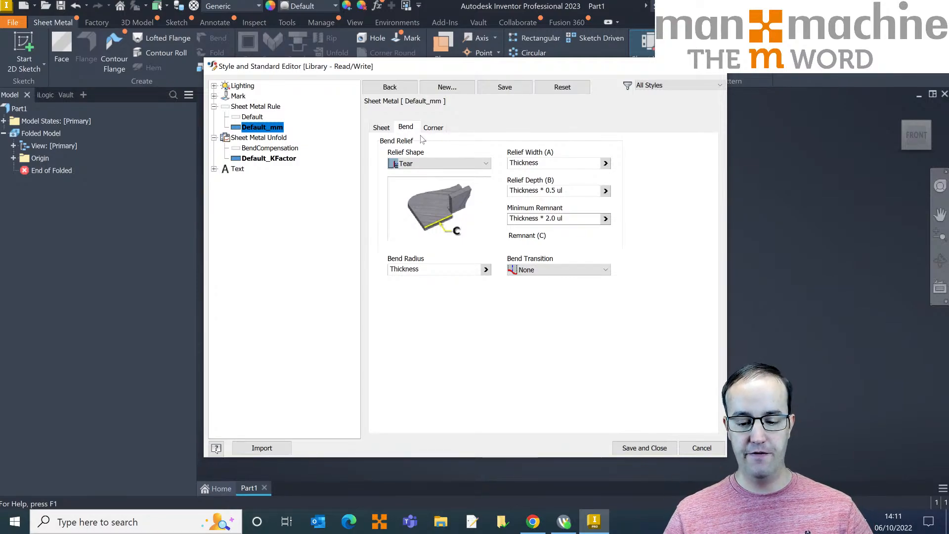
# Try Round and Tear as the Default_mm rule's two-bend corner relief shape and switch back to Trim to Bend
pyautogui.click(433, 127)
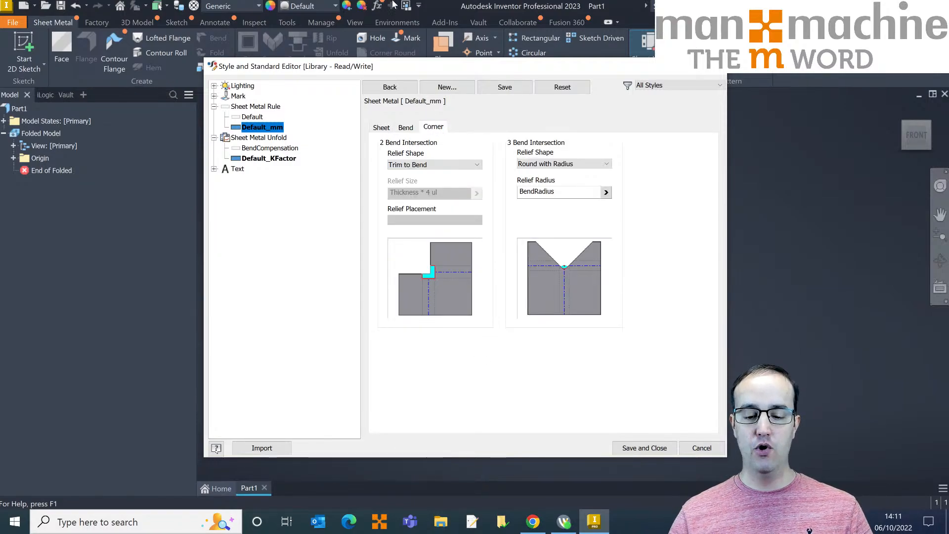
pyautogui.click(438, 165)
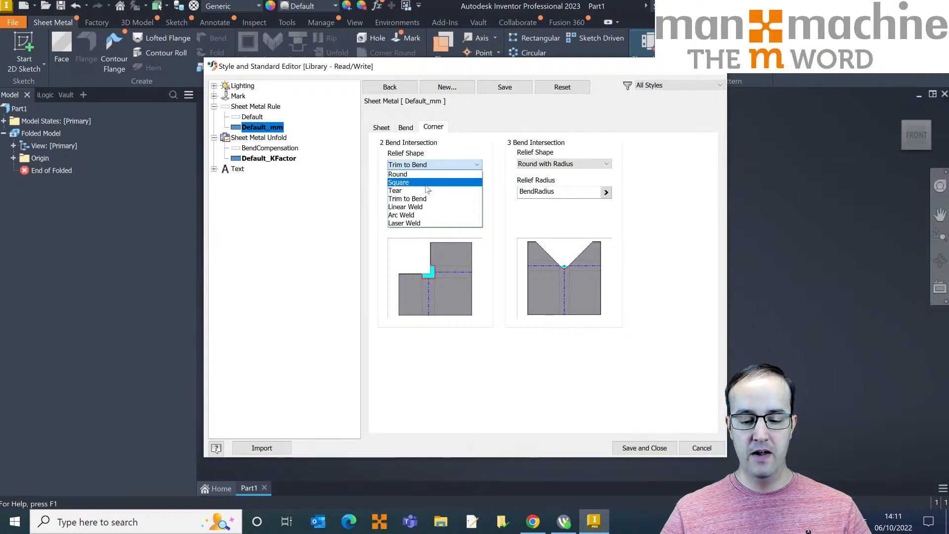
pyautogui.click(428, 175)
pyautogui.click(422, 165)
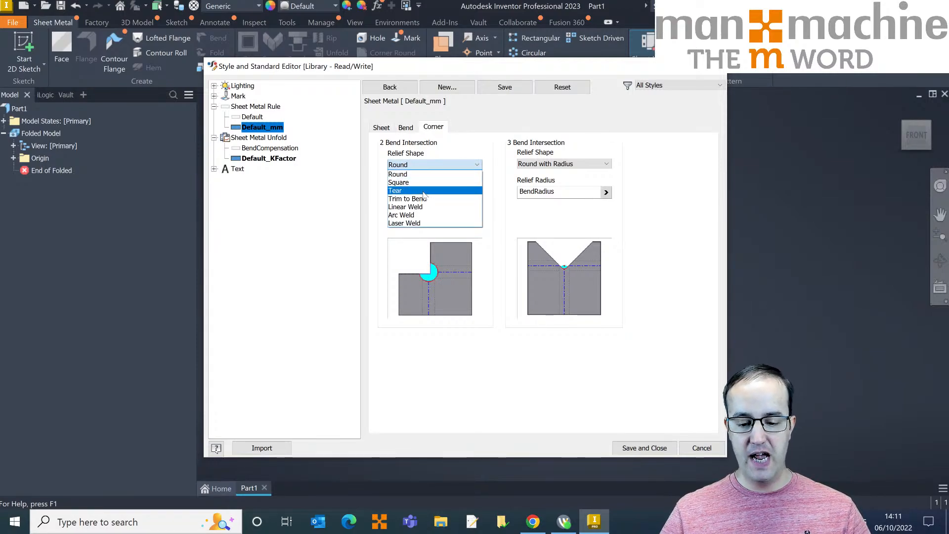
pyautogui.click(422, 191)
pyautogui.click(430, 166)
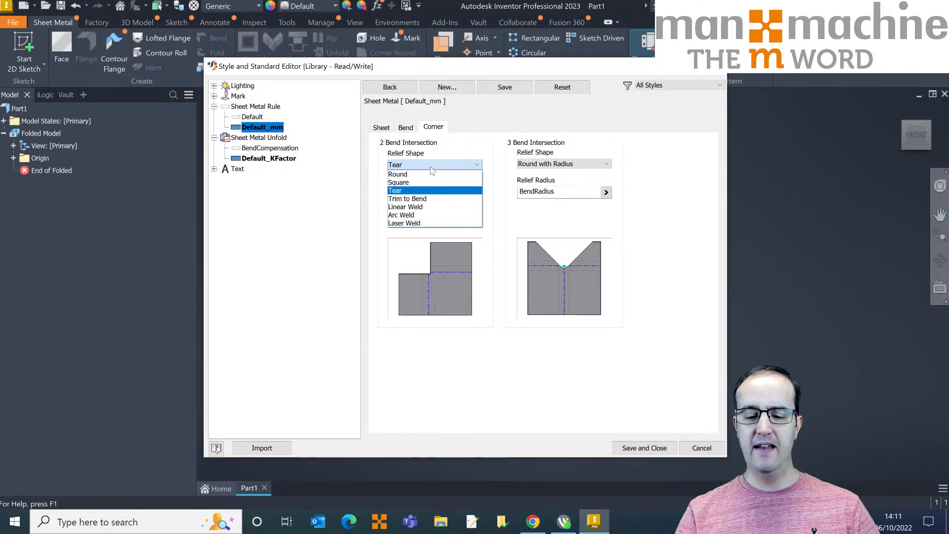
pyautogui.click(431, 168)
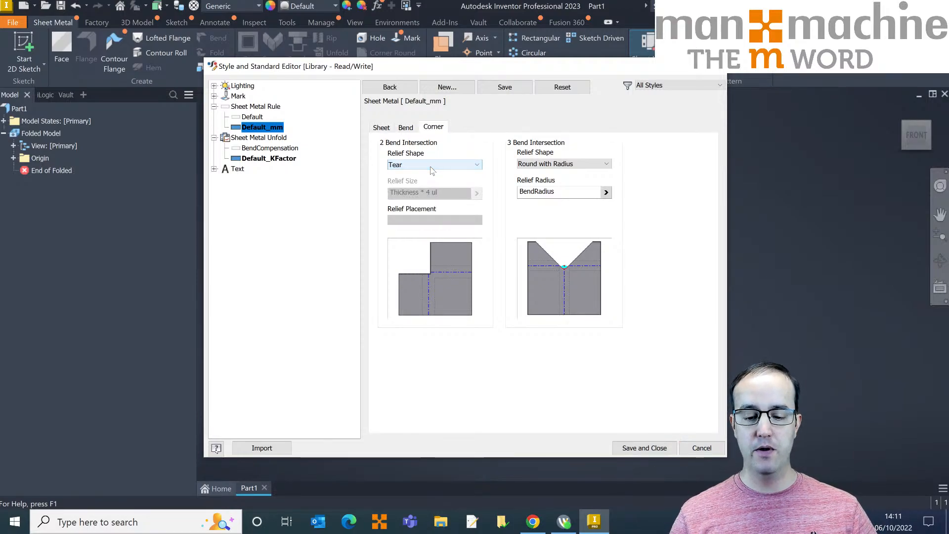
pyautogui.click(431, 166)
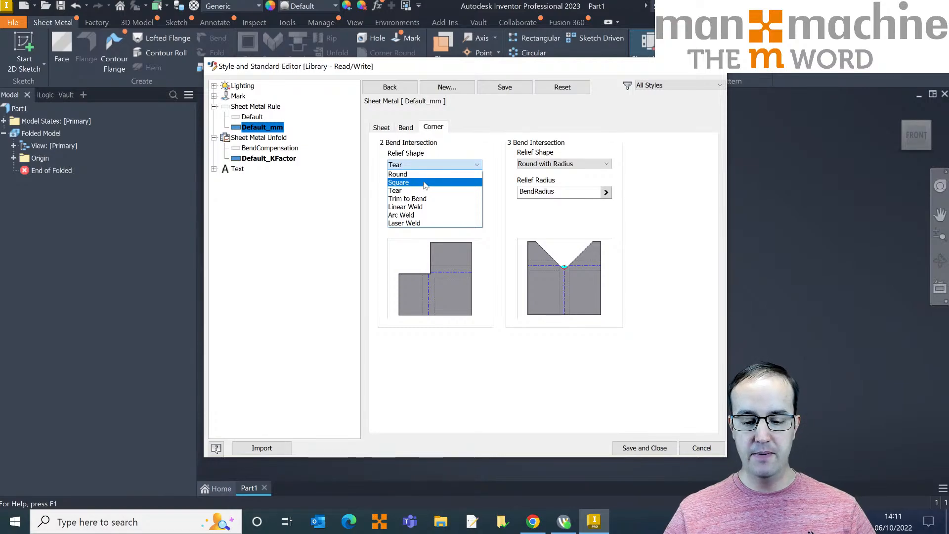
pyautogui.click(426, 179)
pyautogui.click(434, 165)
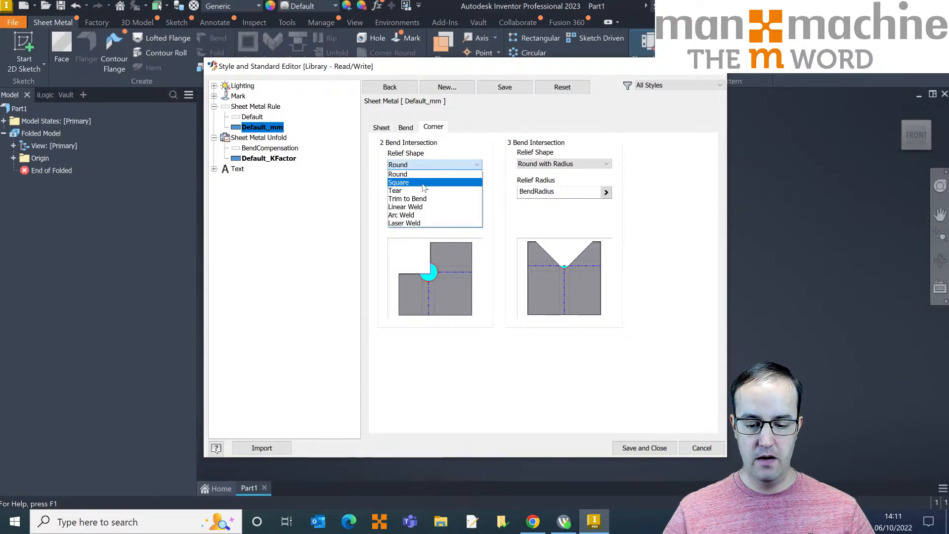
pyautogui.click(422, 198)
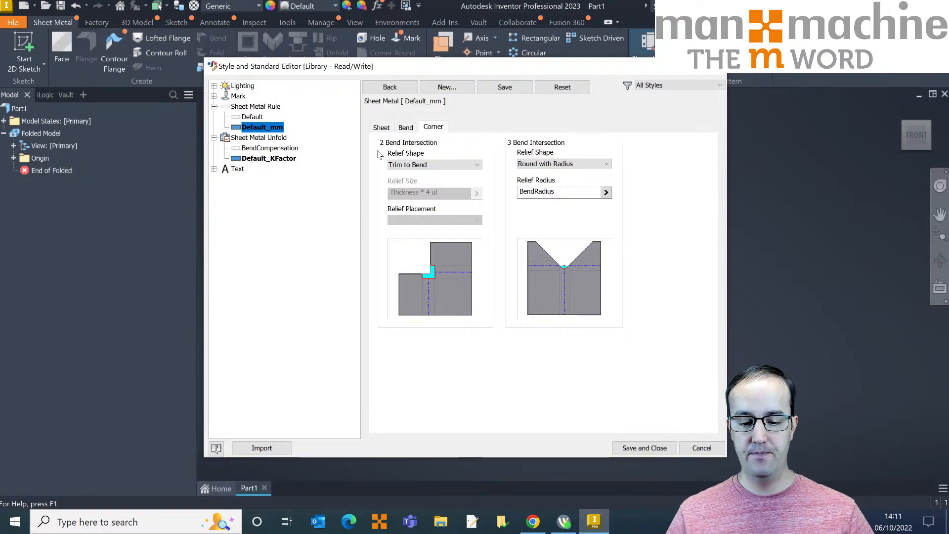
# Save the Default_mm rule edits and close the Style and Standard Editor
pyautogui.click(388, 127)
pyautogui.click(510, 91)
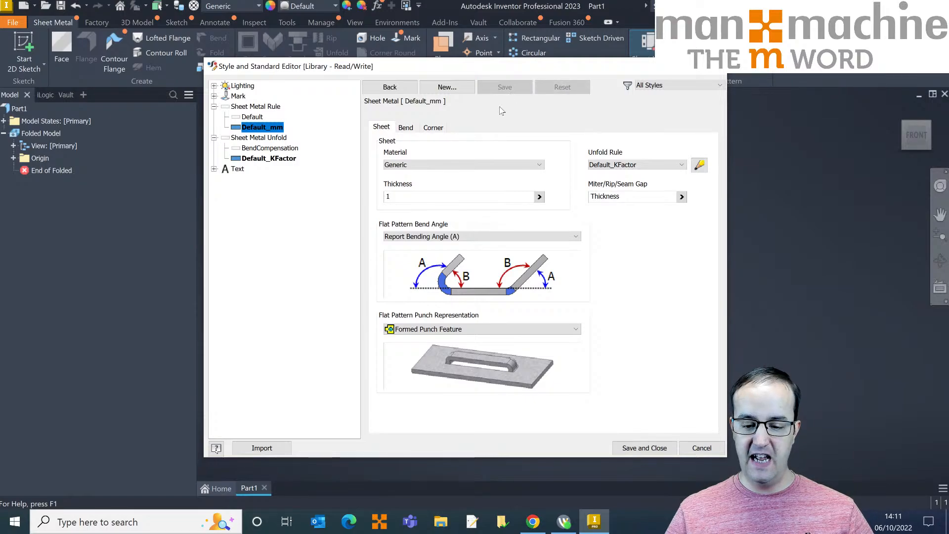
pyautogui.click(404, 87)
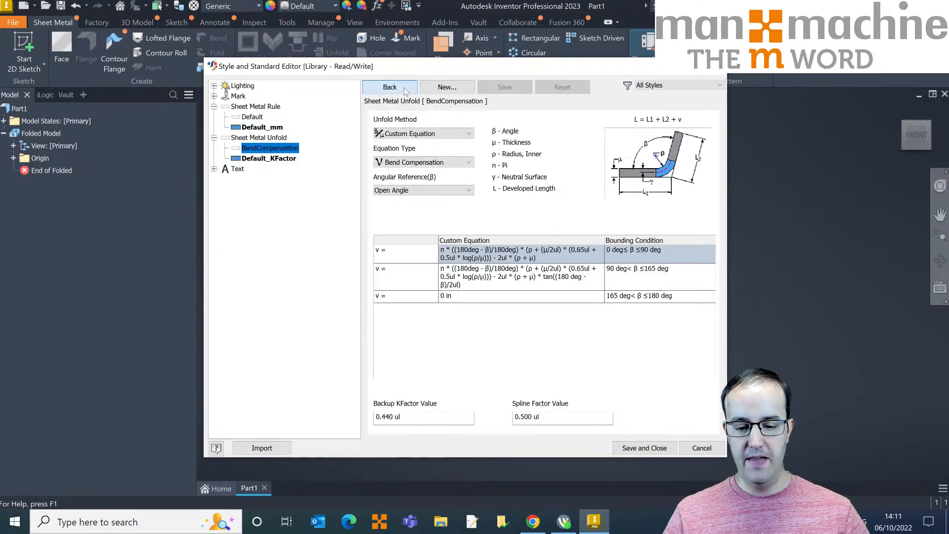
pyautogui.click(389, 88)
pyautogui.click(390, 87)
pyautogui.press('Escape')
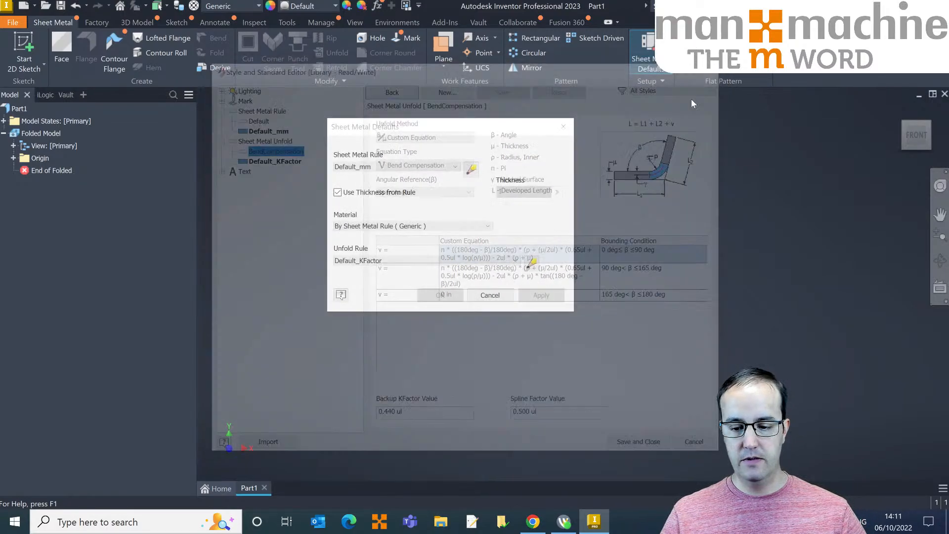
# Examine the available sheet metal rules, materials and unfold rule in Sheet Metal Defaults and close the dialog without changes
pyautogui.click(375, 166)
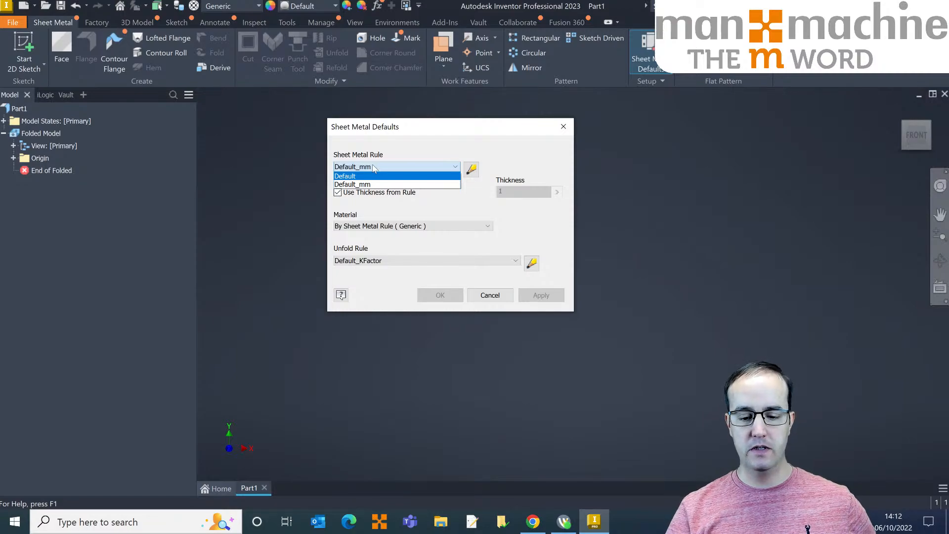
pyautogui.click(401, 142)
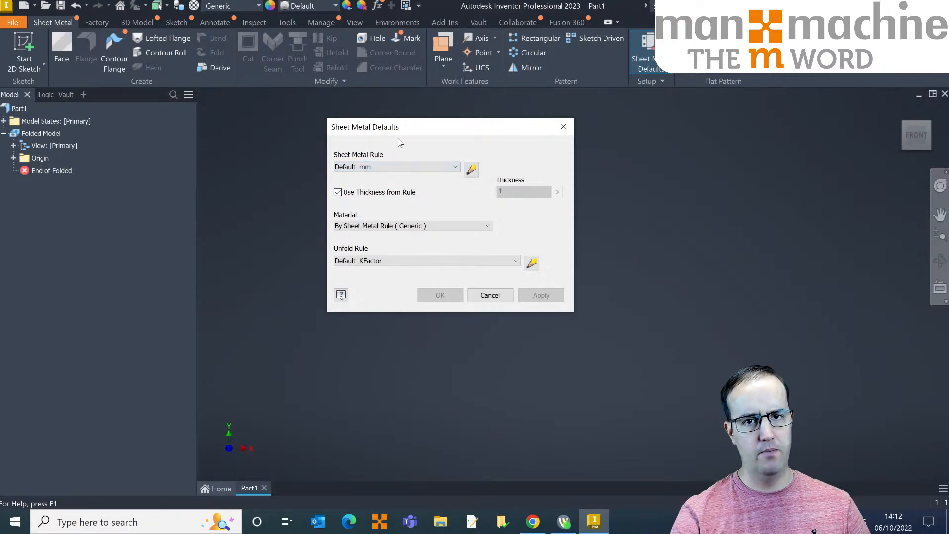
pyautogui.click(397, 167)
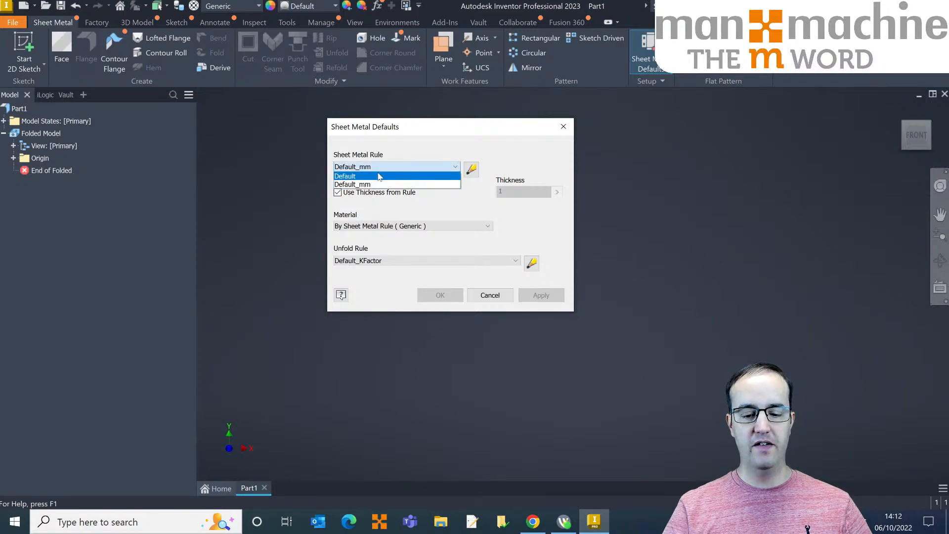
pyautogui.click(384, 159)
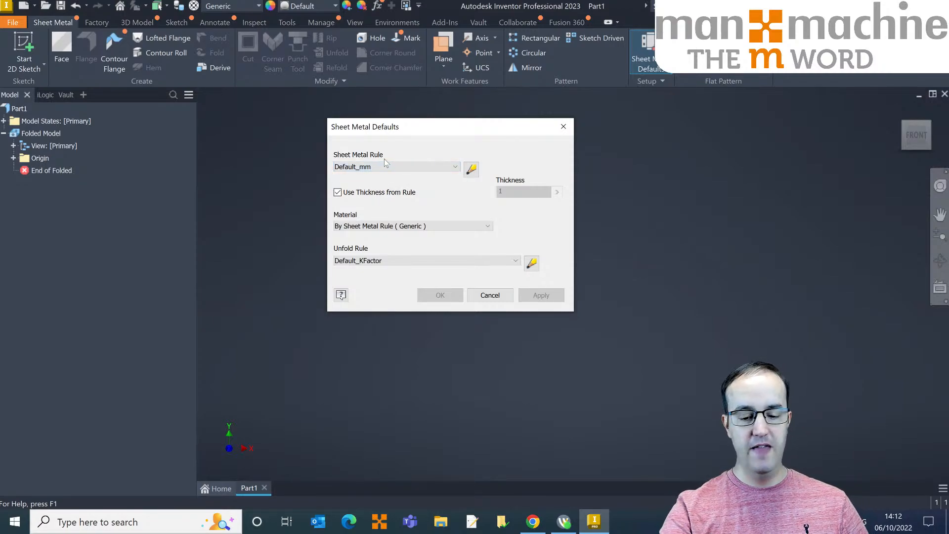
pyautogui.click(393, 226)
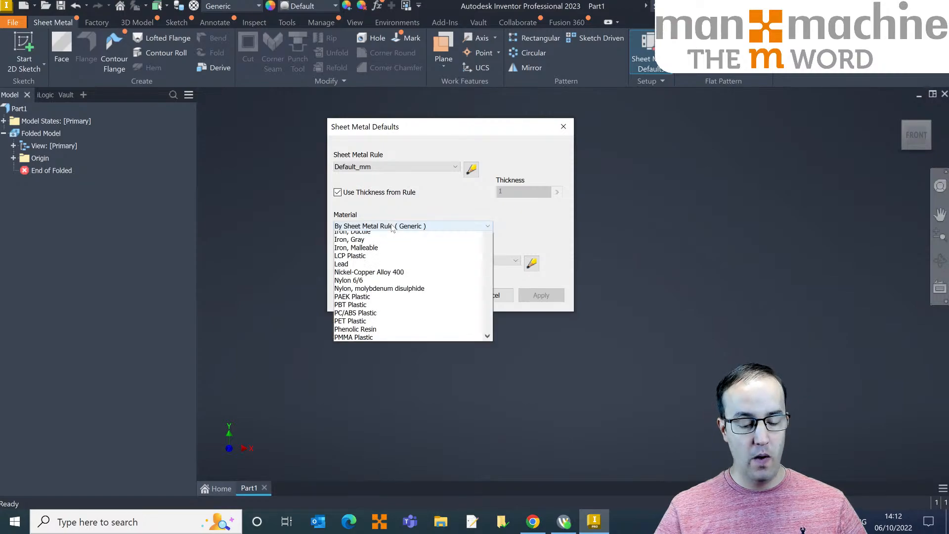
pyautogui.click(393, 226)
pyautogui.click(425, 261)
pyautogui.click(489, 284)
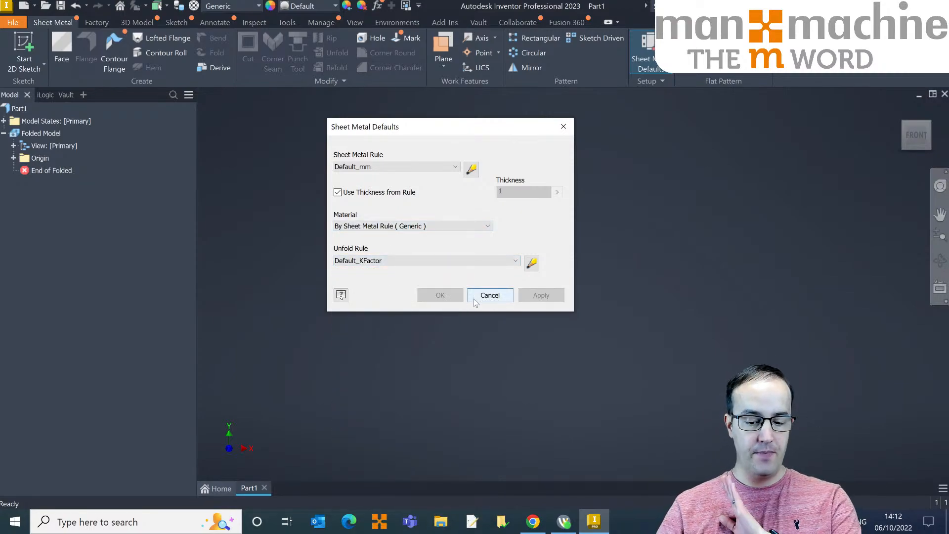
pyautogui.click(486, 297)
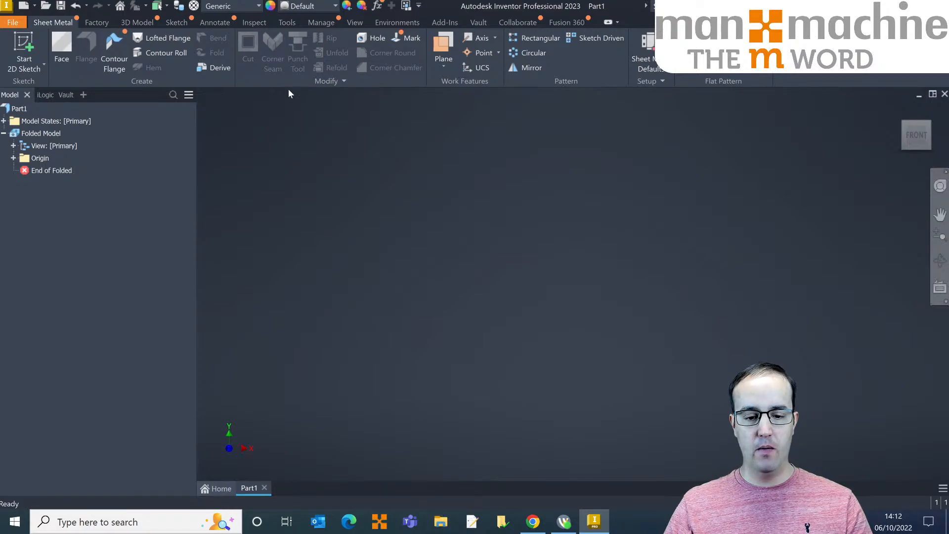
# Examine the Design Data (Styles, etc.) folder path in the application's file options and close the options
pyautogui.click(285, 23)
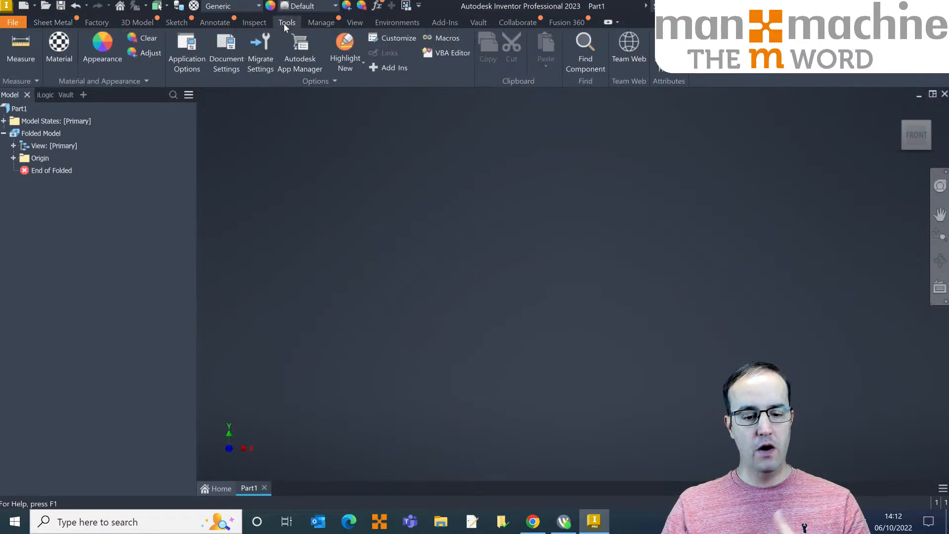
pyautogui.click(189, 65)
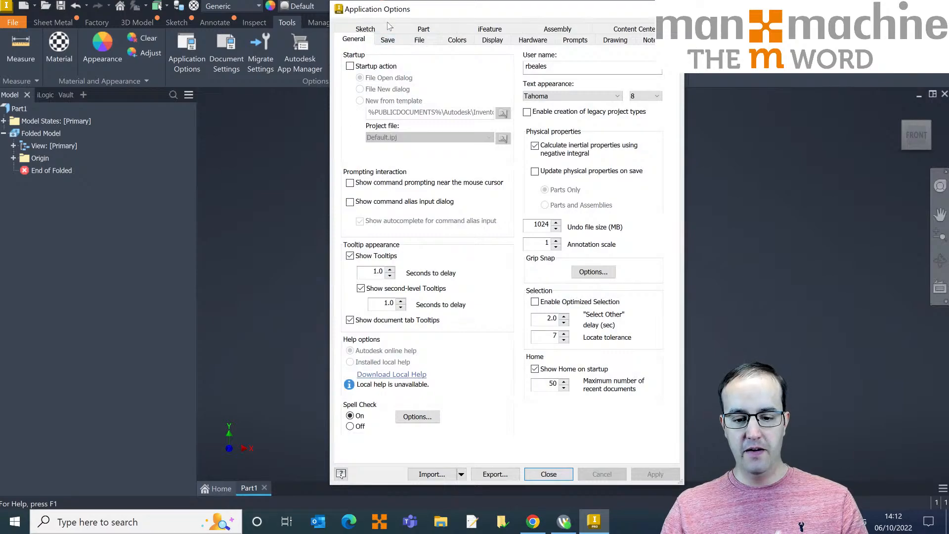
pyautogui.click(418, 41)
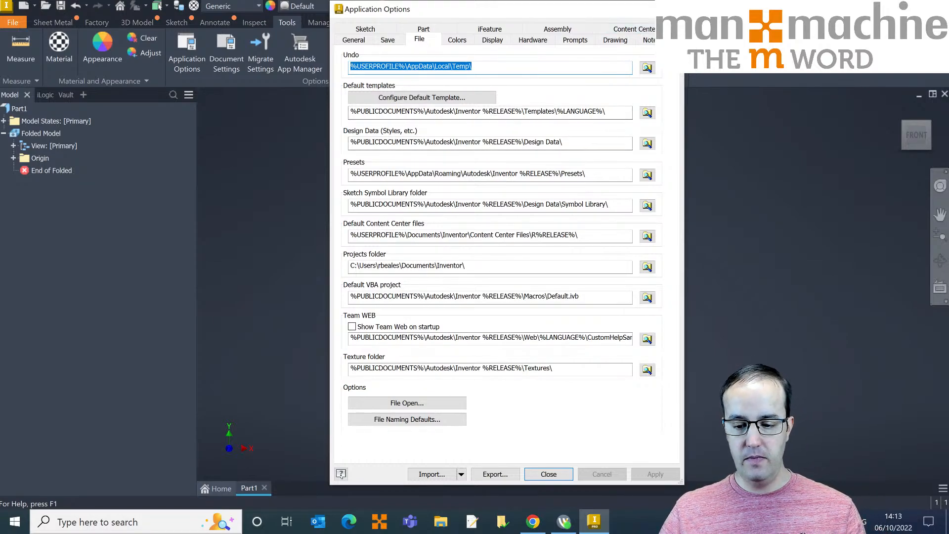
pyautogui.click(548, 474)
# Search Windows for c:\users\public\ and open that folder in File Explorer
pyautogui.press('super')
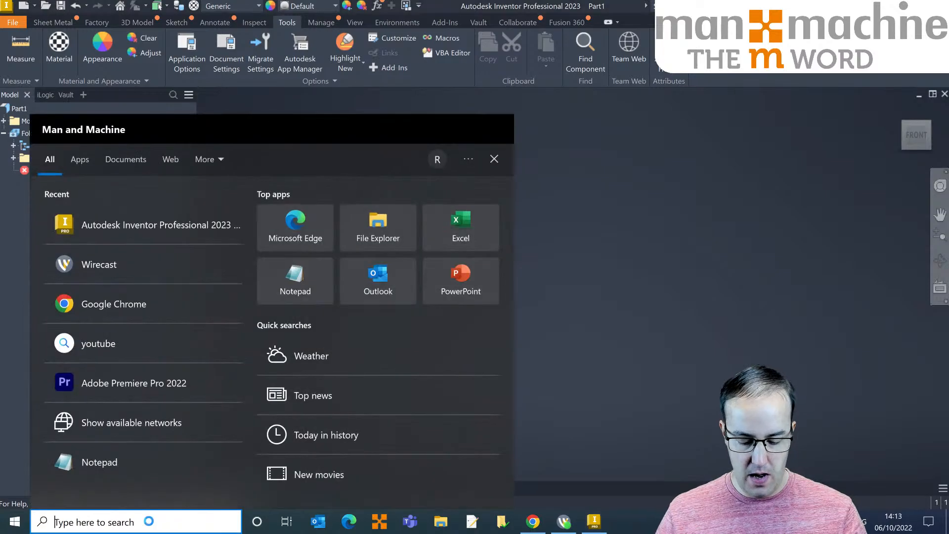
pyautogui.write('c:\\userz')
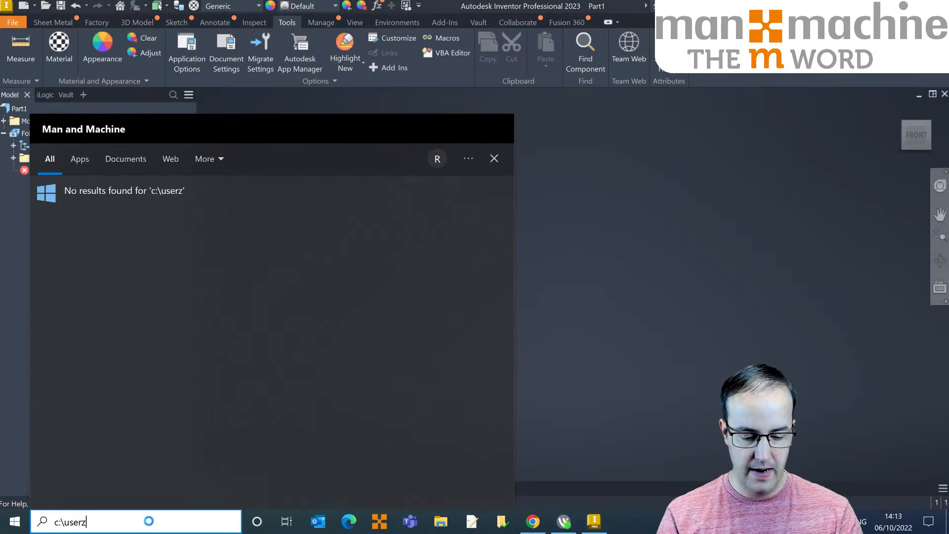
pyautogui.press('BackSpace')
pyautogui.write('\\')
pyautogui.press('BackSpace')
pyautogui.write('s')
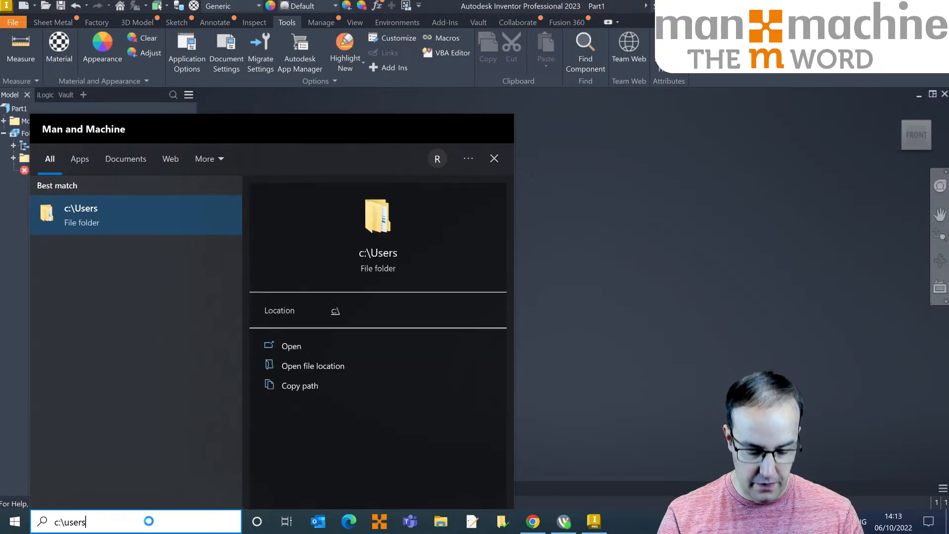
pyautogui.write('\\plub')
pyautogui.press('BackSpace')
pyautogui.press('BackSpace')
pyautogui.press('BackSpace')
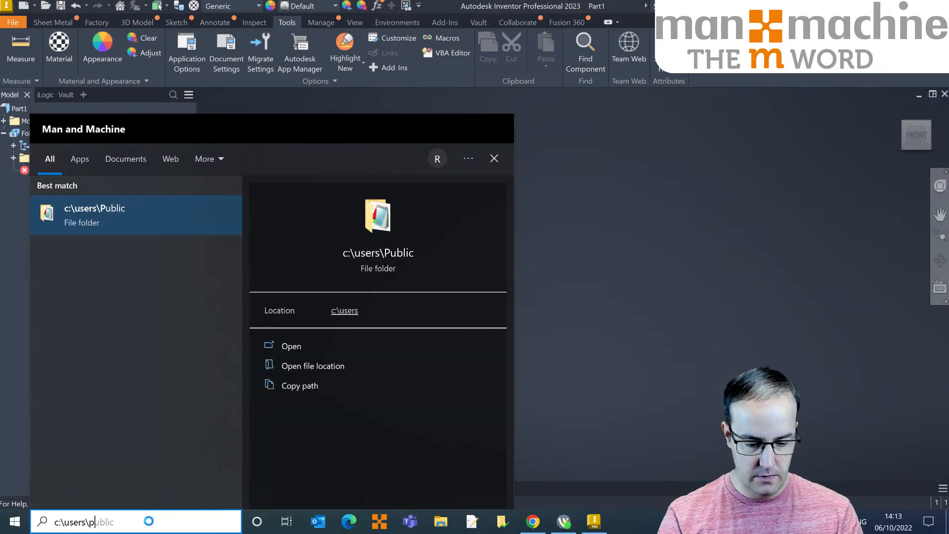
pyautogui.write('ublic\\')
pyautogui.press('Return')
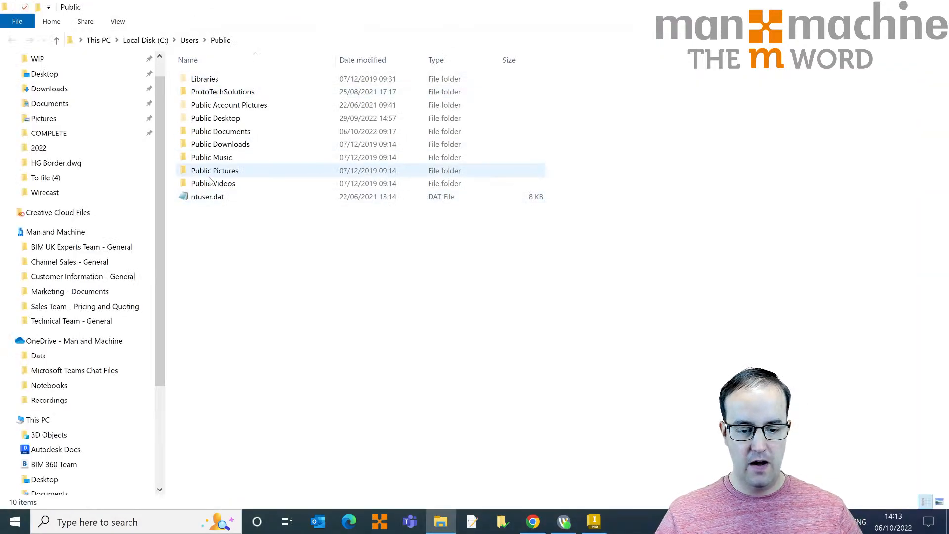
# Open the Design Data folder under Public Documents\Autodesk\Inventor 2023
pyautogui.doubleClick(238, 131)
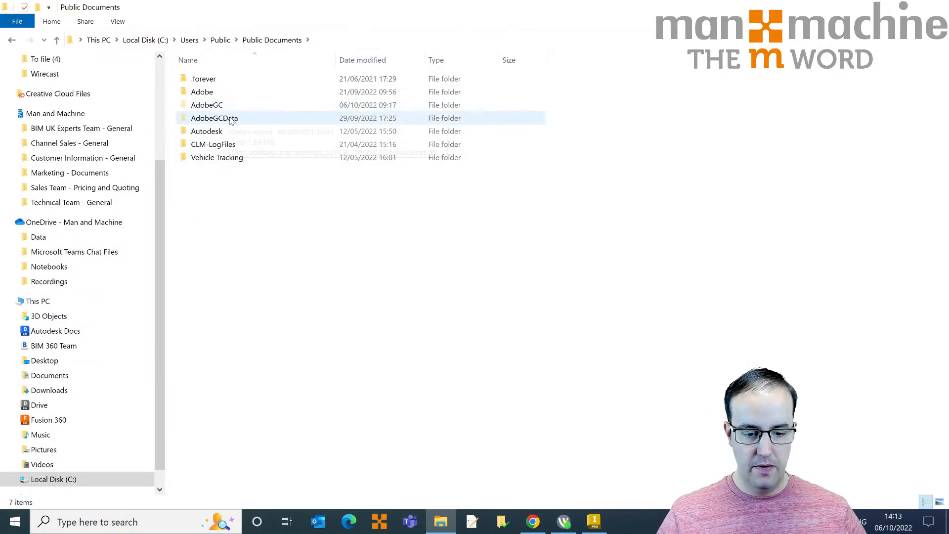
pyautogui.click(222, 135)
pyautogui.doubleClick(222, 135)
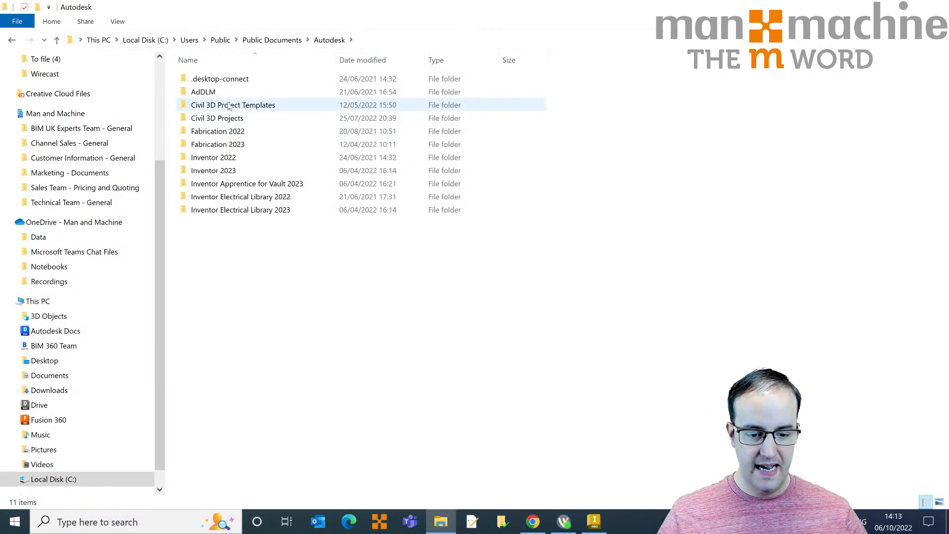
pyautogui.doubleClick(234, 169)
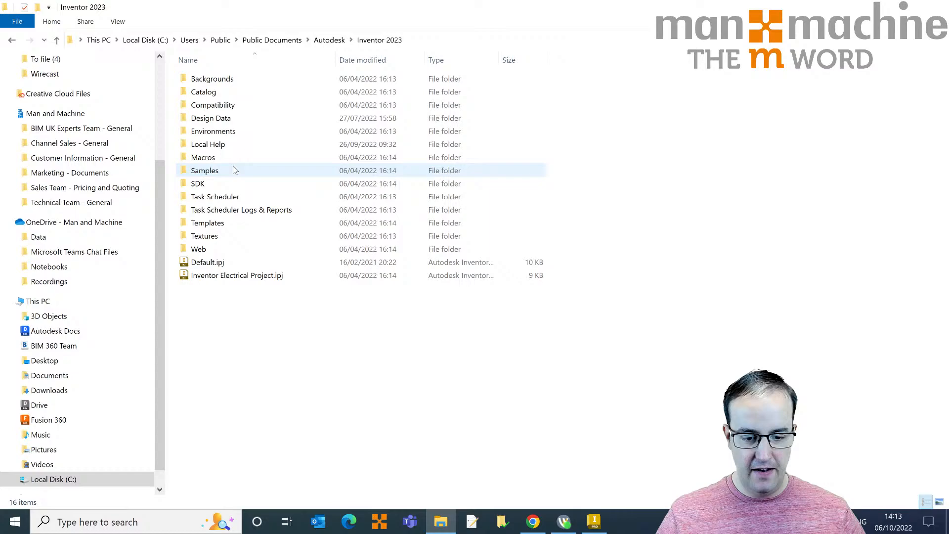
pyautogui.doubleClick(243, 117)
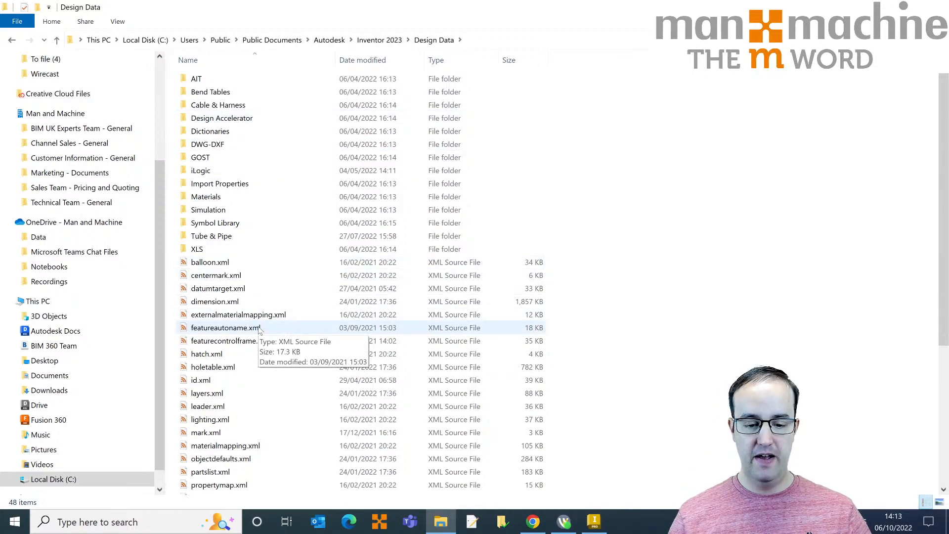
# Locate the Bend Tables folder and sheetmetalunfold.xml, close the folder window and return to Inventor's sheet metal tools
pyautogui.click(213, 93)
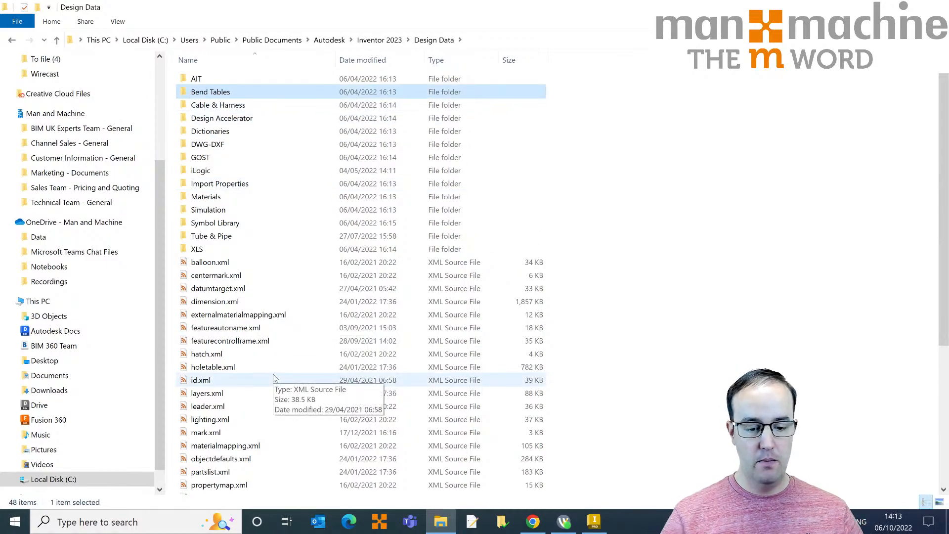
pyautogui.scroll(-2, 268, 299)
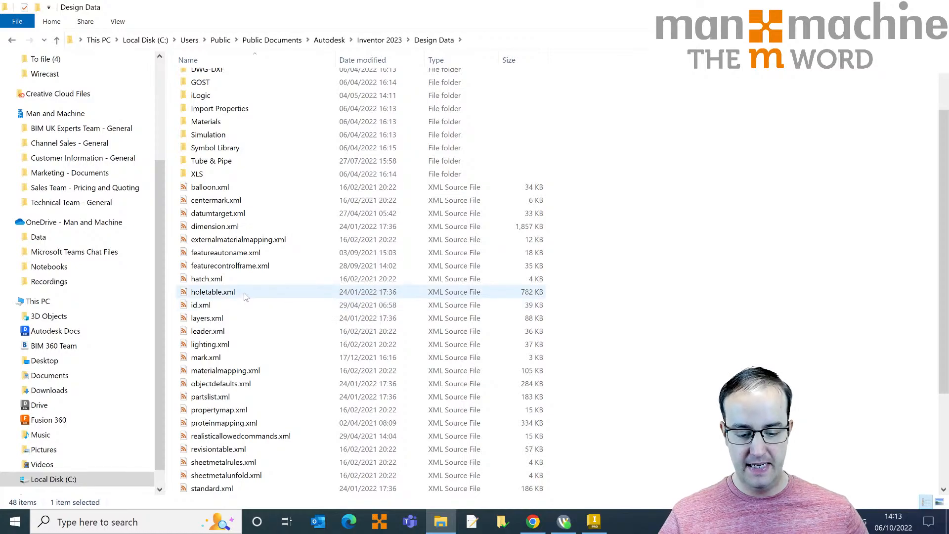
pyautogui.click(240, 477)
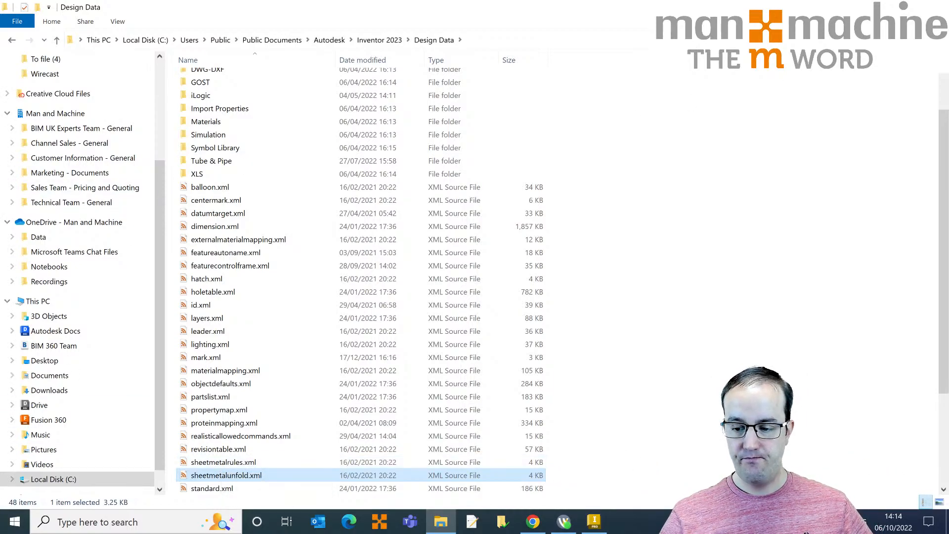
pyautogui.click(937, 7)
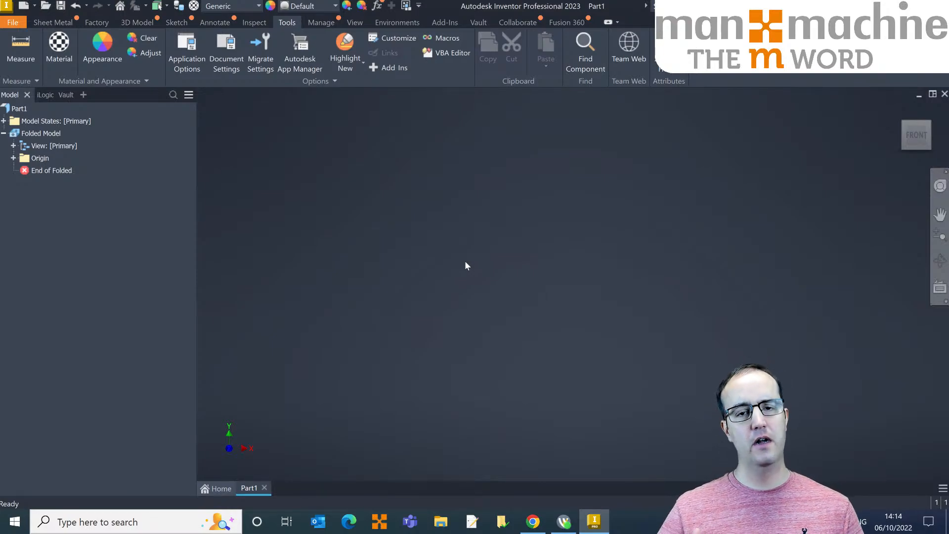
pyautogui.click(39, 23)
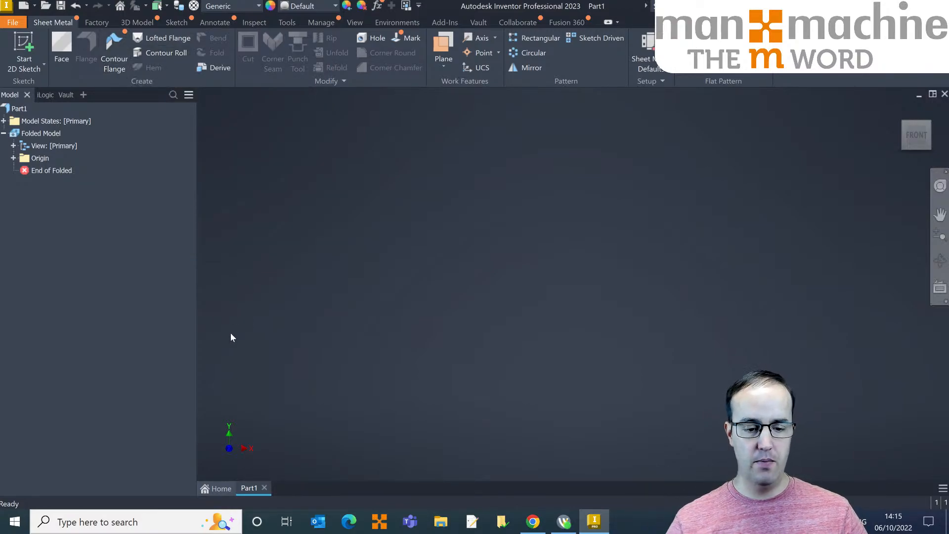
# Start a 2D sketch on the horizontal origin plane seen from the top
pyautogui.click(24, 50)
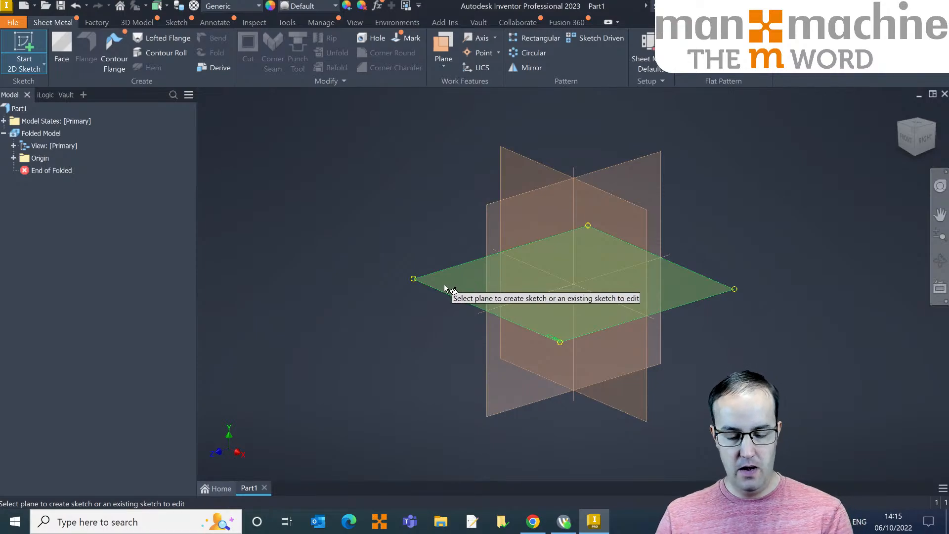
pyautogui.keyDown('shift'); pyautogui.moveTo(444, 284); pyautogui.dragTo(527, 267, button='middle'); pyautogui.keyUp('shift')
pyautogui.click(520, 308)
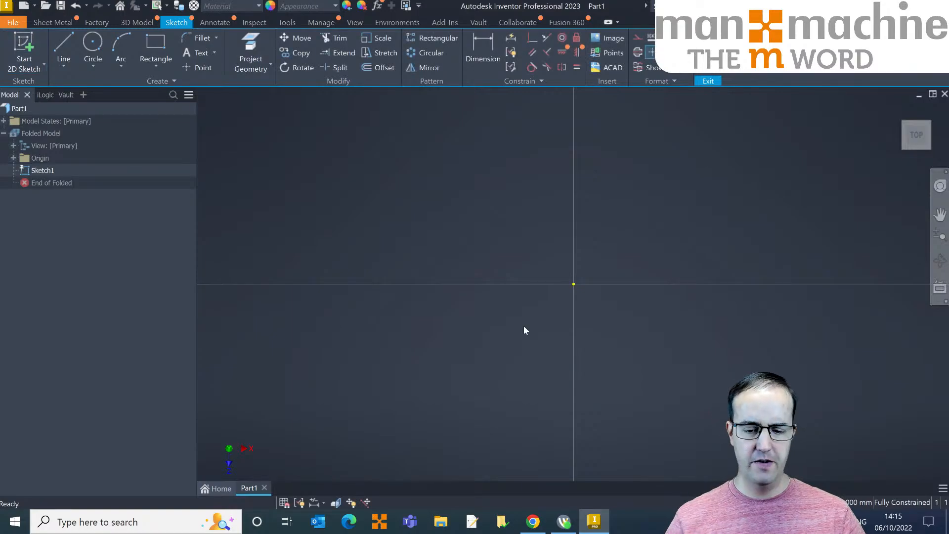
pyautogui.moveTo(531, 311); pyautogui.dragTo(499, 315, button='middle')
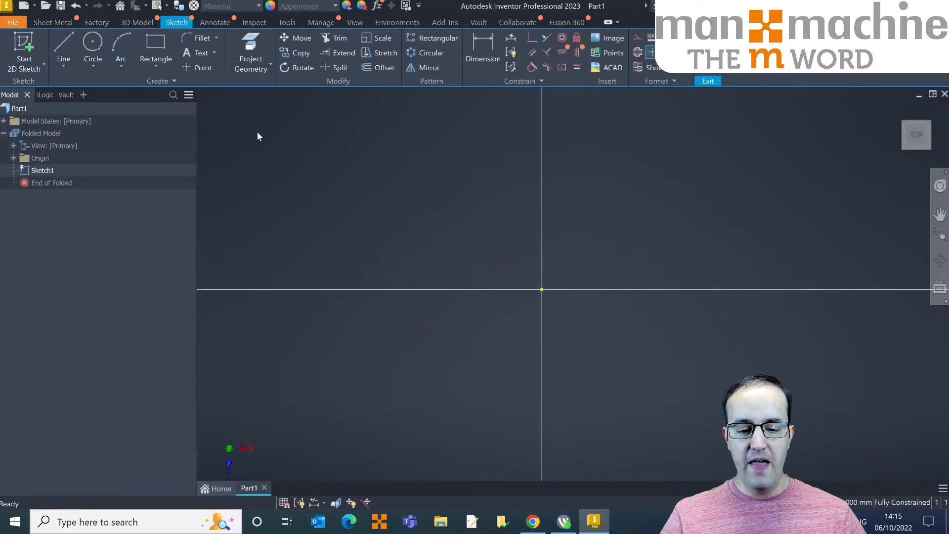
# Draw a two-point center rectangle 300 mm wide and 225 mm high, centred on the sketch origin
pyautogui.click(161, 66)
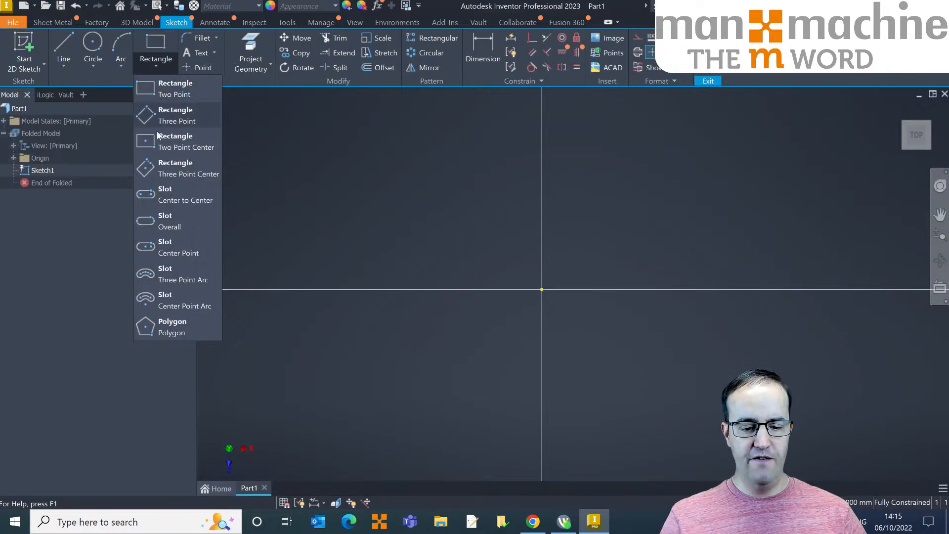
pyautogui.click(163, 143)
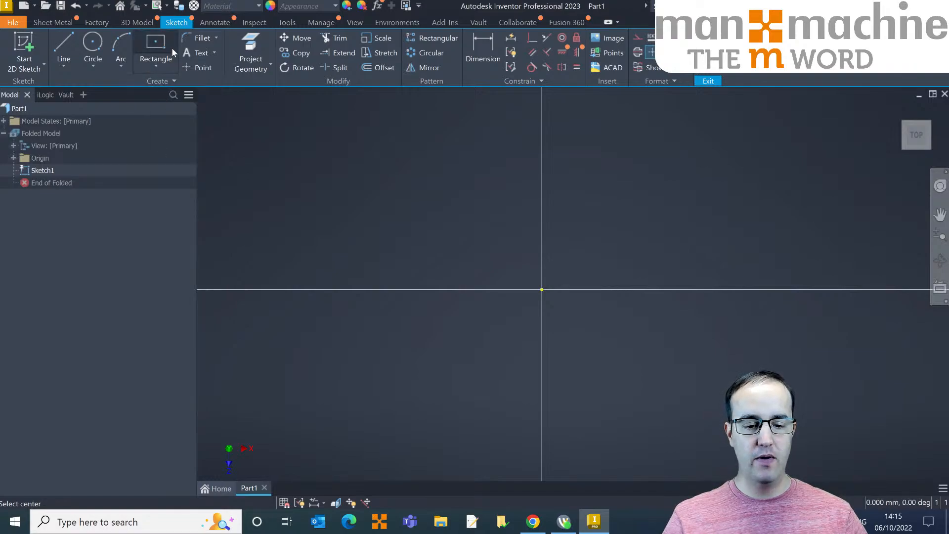
pyautogui.click(541, 289)
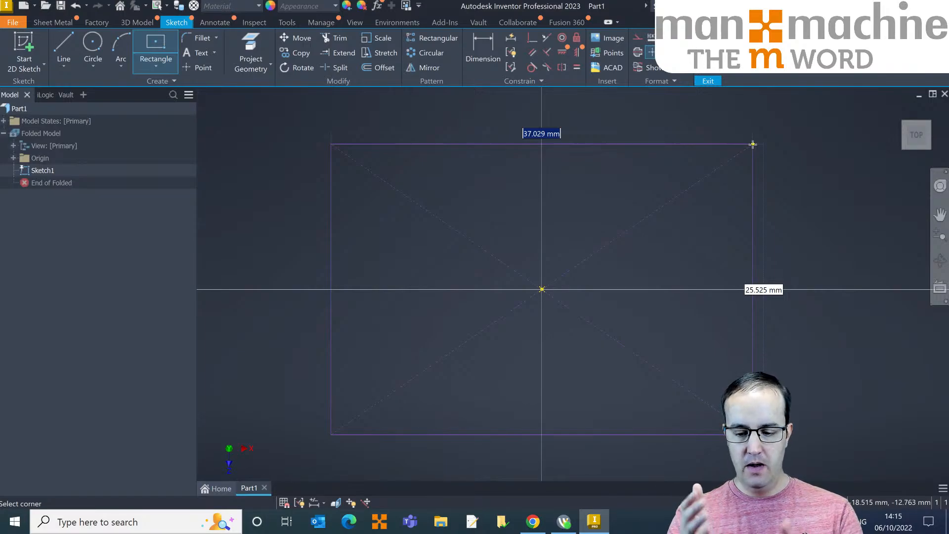
pyautogui.write('300')
pyautogui.press('Tab')
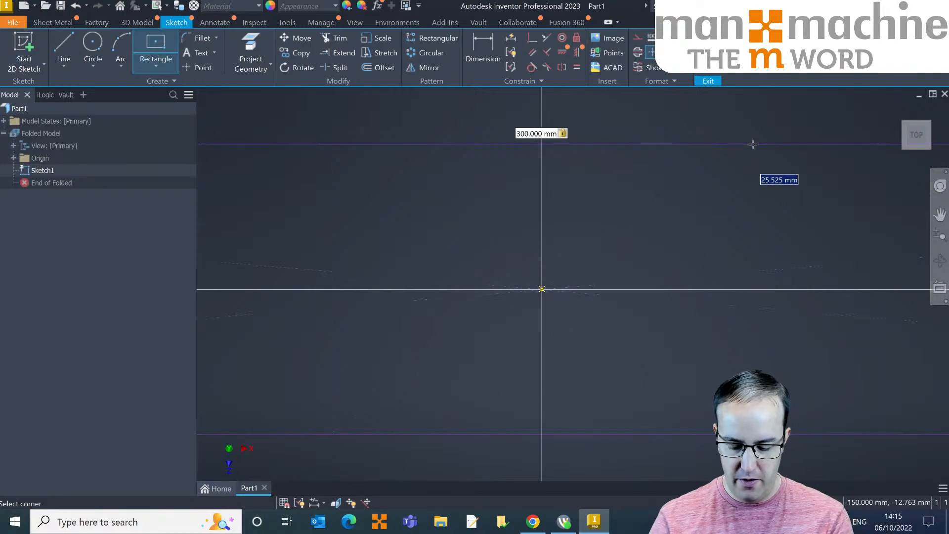
pyautogui.write('225')
pyautogui.press('Return')
pyautogui.scroll(2, 713, 153)
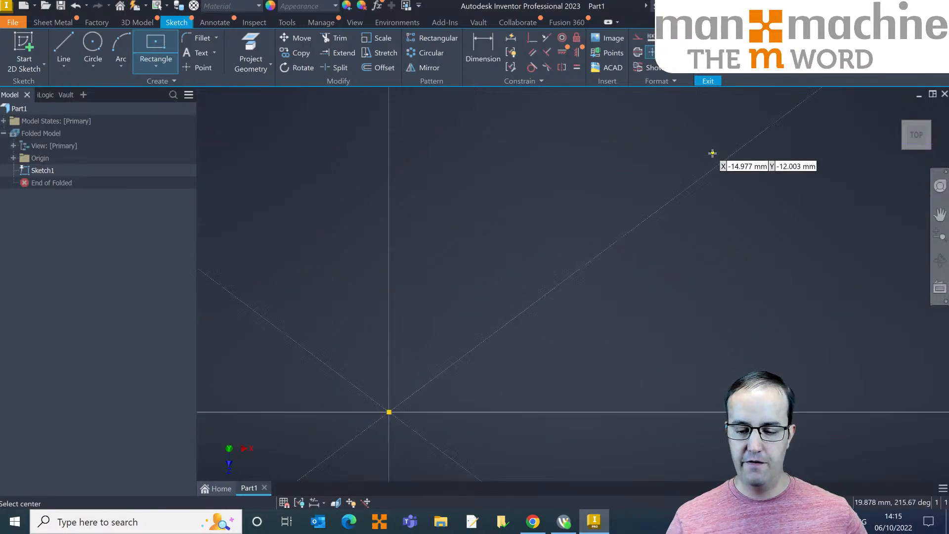
pyautogui.scroll(-10, 698, 154)
pyautogui.scroll(4, 747, 169)
pyautogui.moveTo(662, 190); pyautogui.dragTo(647, 319, button='middle')
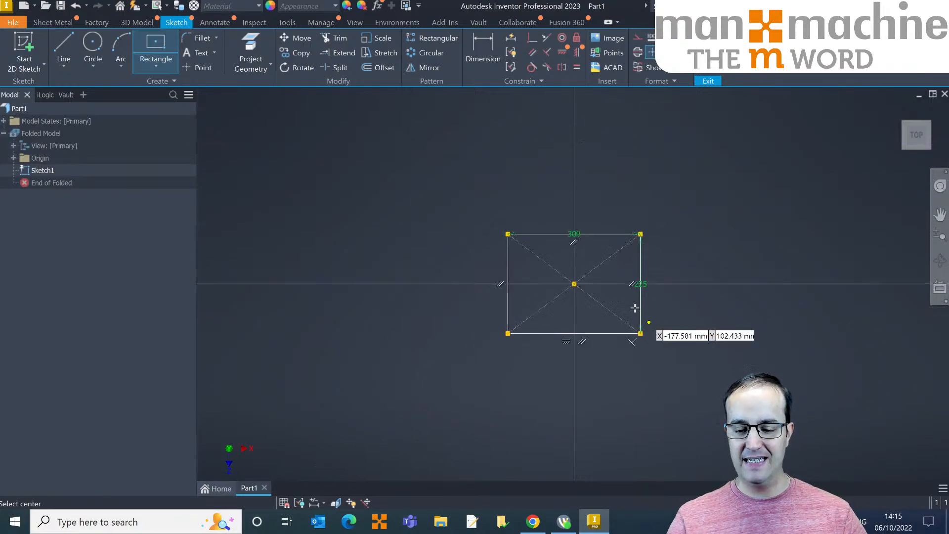
pyautogui.rightClick(577, 177)
pyautogui.click(635, 181)
# Finish the 2D sketch and move the 300 mm and 225 mm dimensions clear of the rectangle's edges
pyautogui.rightClick(639, 153)
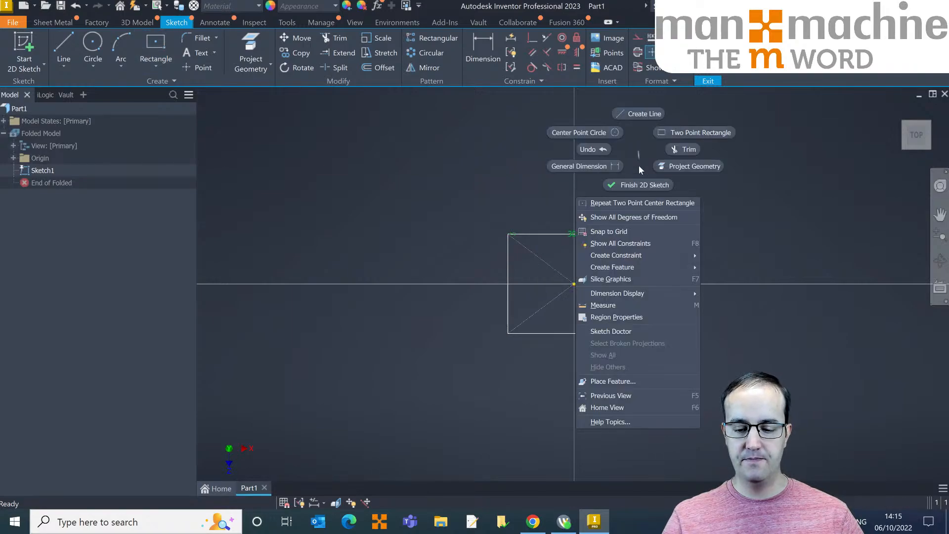
pyautogui.click(638, 185)
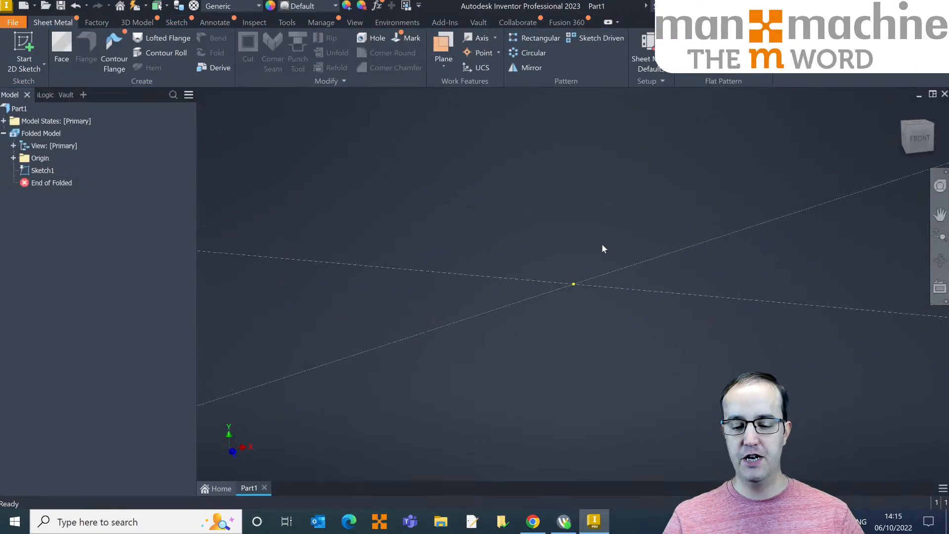
pyautogui.moveTo(582, 228); pyautogui.dragTo(571, 246, button='middle')
pyautogui.moveTo(549, 228); pyautogui.dragTo(540, 207)
pyautogui.moveTo(797, 255); pyautogui.dragTo(833, 245)
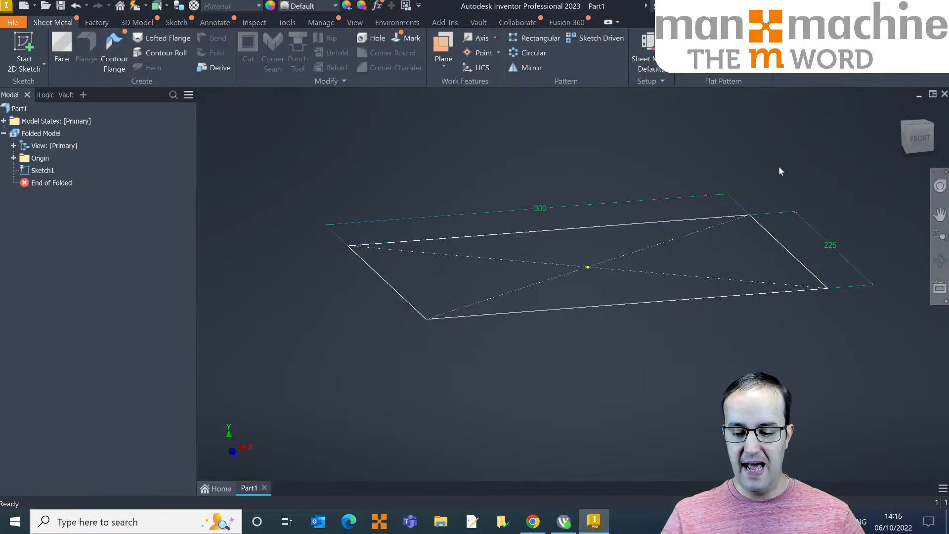
# Create a sheet metal Face from the rectangle profile, following the Default_mm rule
pyautogui.click(69, 48)
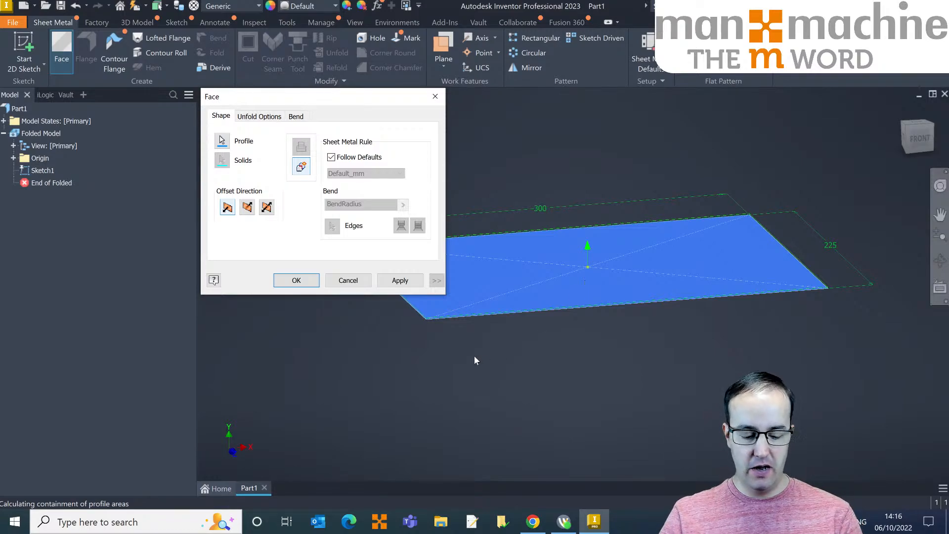
pyautogui.keyDown('shift'); pyautogui.moveTo(474, 361); pyautogui.dragTo(630, 290, button='middle'); pyautogui.keyUp('shift')
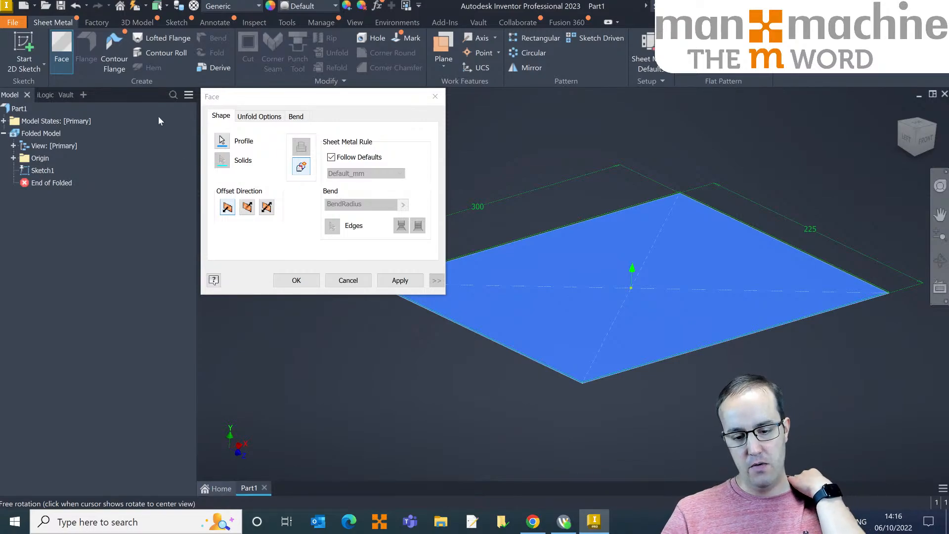
pyautogui.click(296, 280)
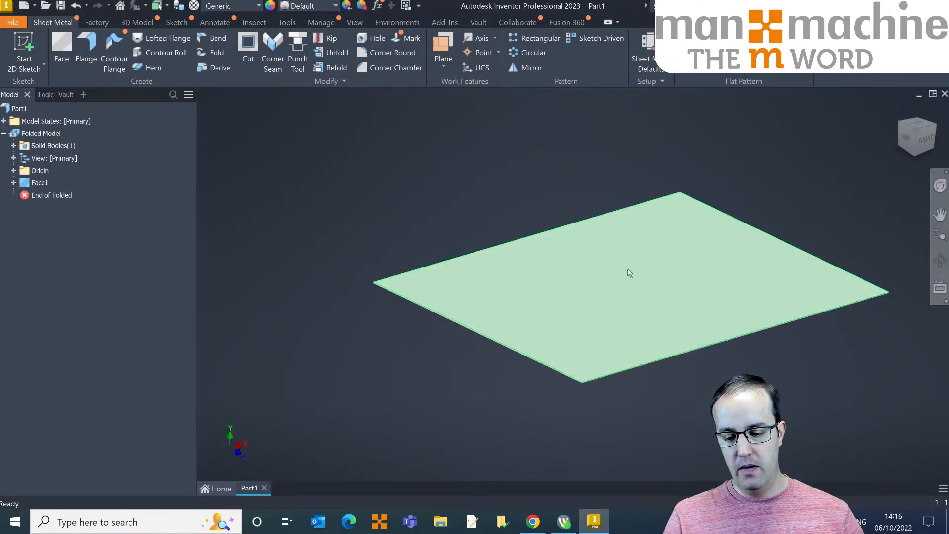
pyautogui.moveTo(452, 219); pyautogui.dragTo(423, 228, button='middle')
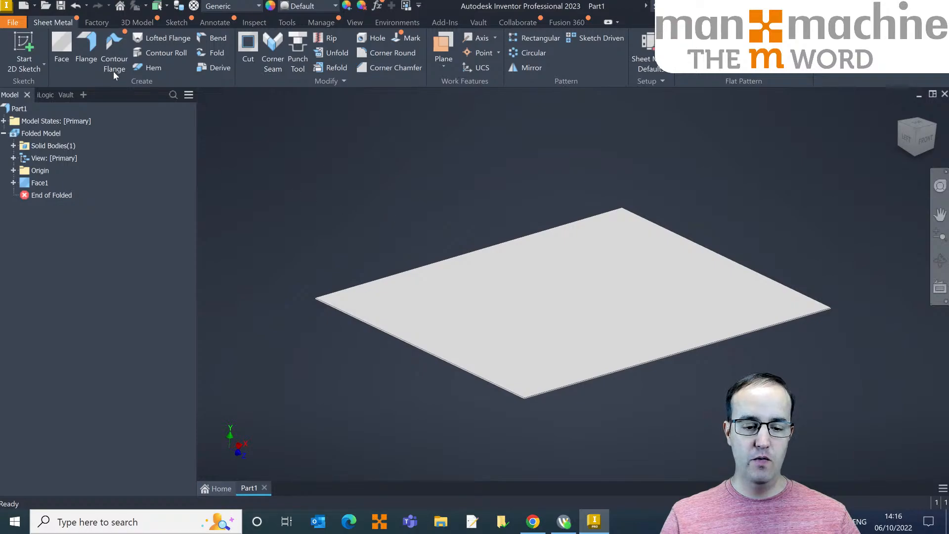
pyautogui.click(87, 39)
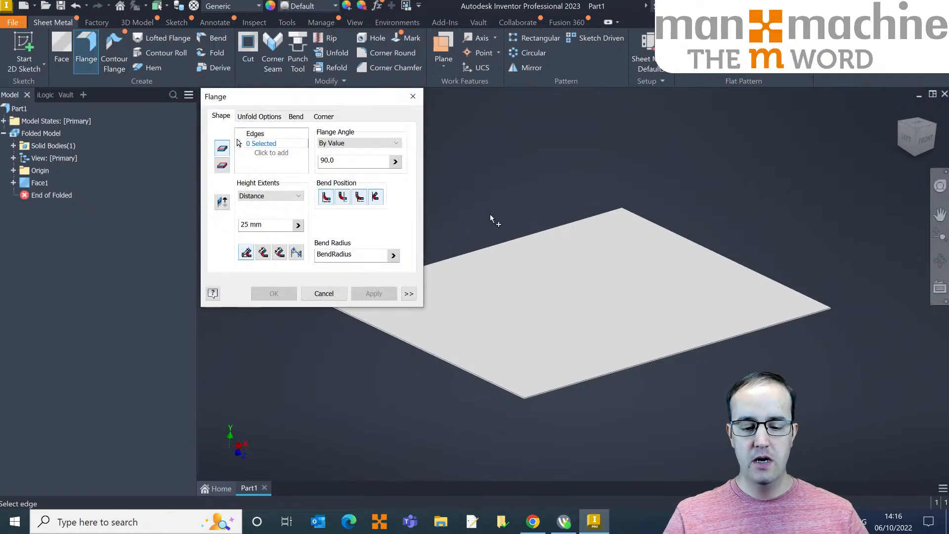
pyautogui.click(514, 244)
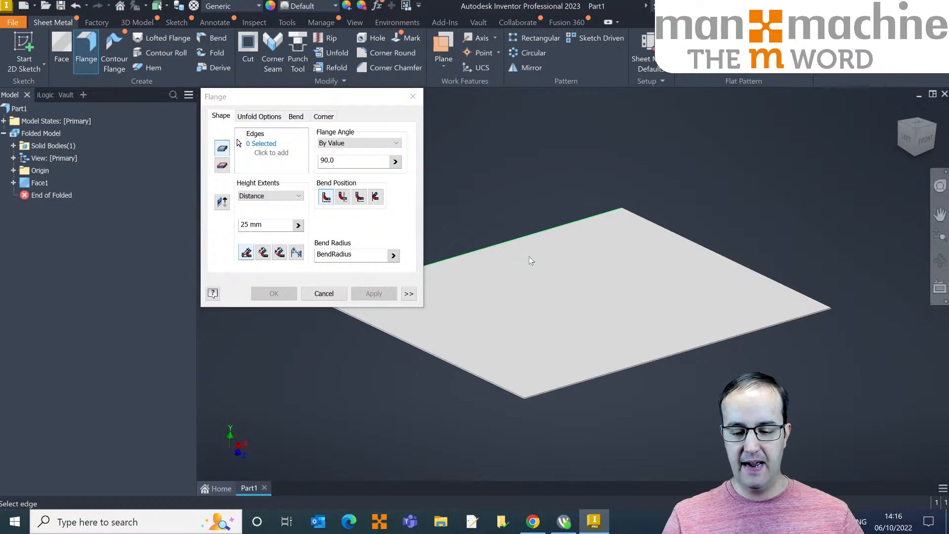
pyautogui.click(665, 230)
pyautogui.click(656, 359)
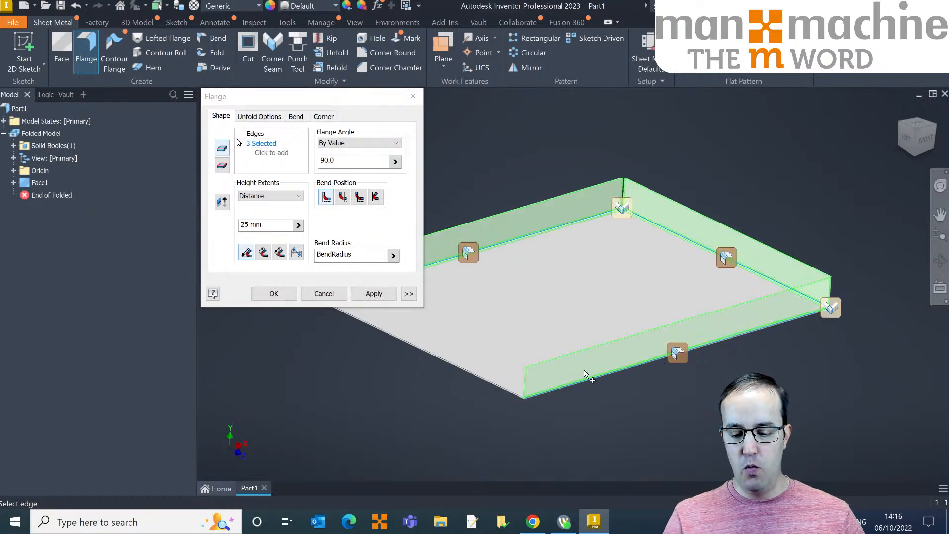
pyautogui.click(449, 364)
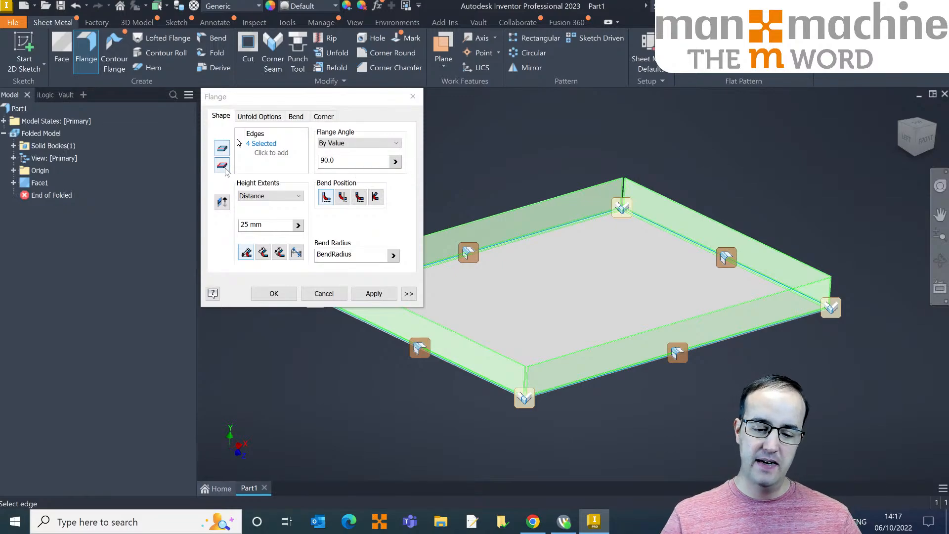
pyautogui.click(324, 294)
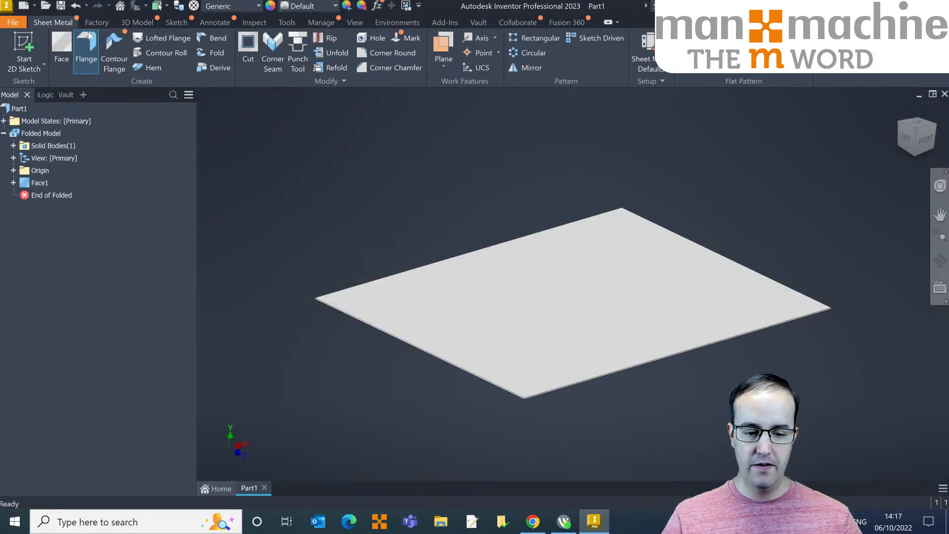
# Start a Flange of 25 mm at 90° and select the face's entire edge loop using loop selection
pyautogui.click(86, 52)
pyautogui.click(222, 165)
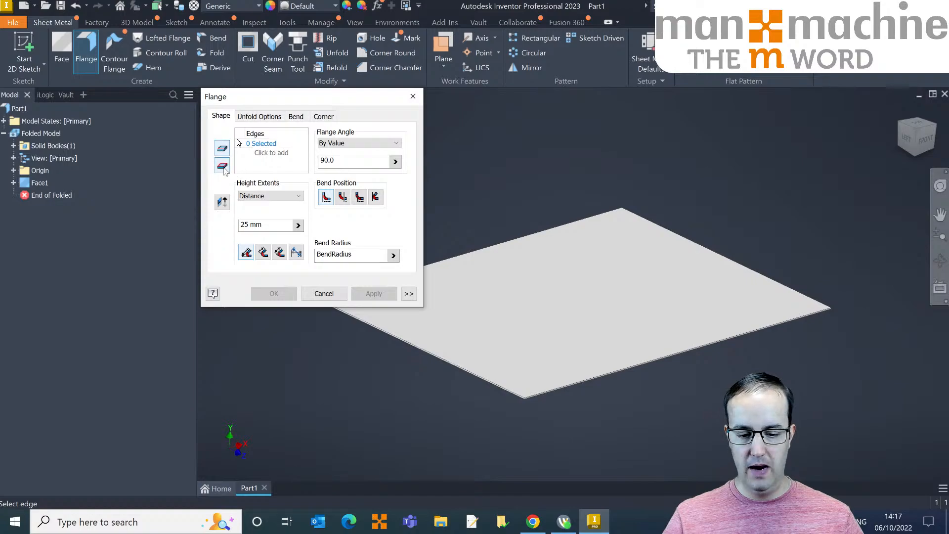
pyautogui.click(541, 233)
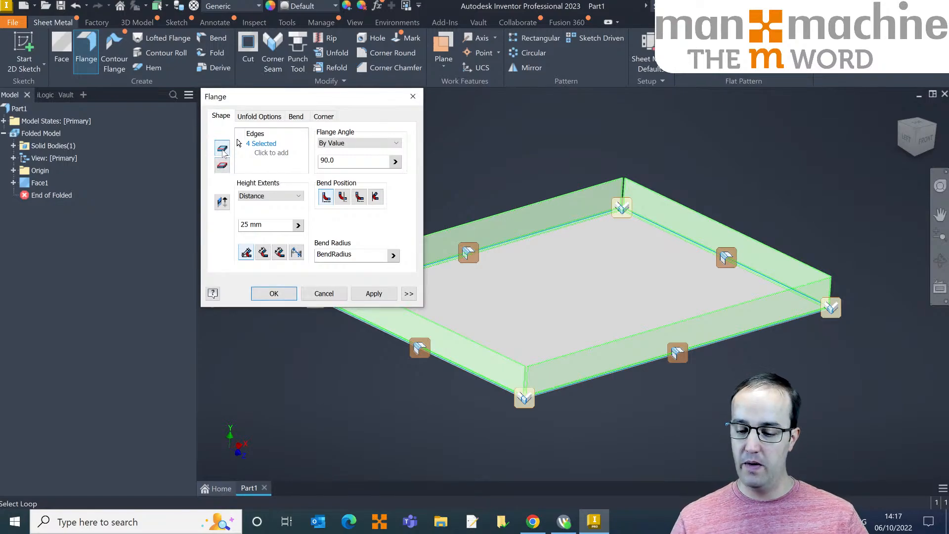
# Edit the bend on the 225 mm edge at the right side of the plate and override its width extents type to Width
pyautogui.moveTo(518, 244); pyautogui.dragTo(550, 255, button='middle')
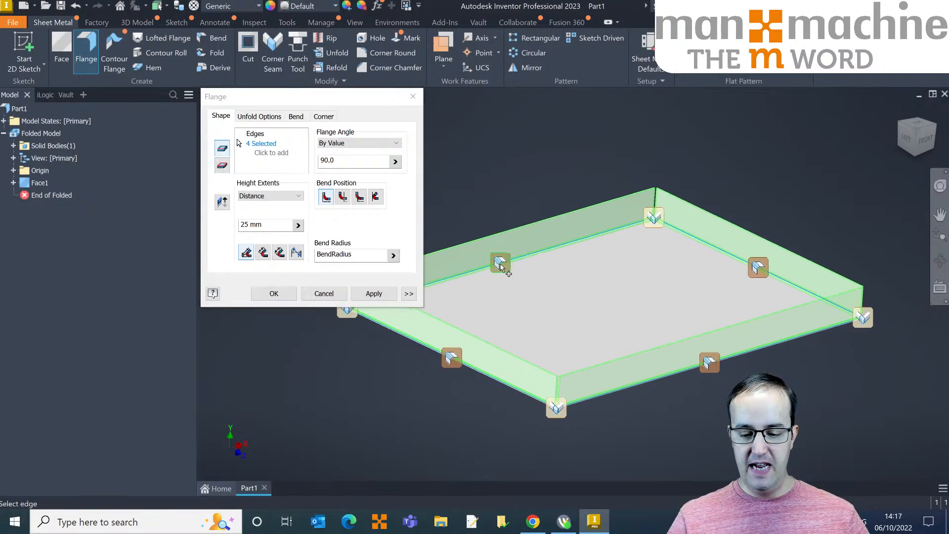
pyautogui.click(757, 269)
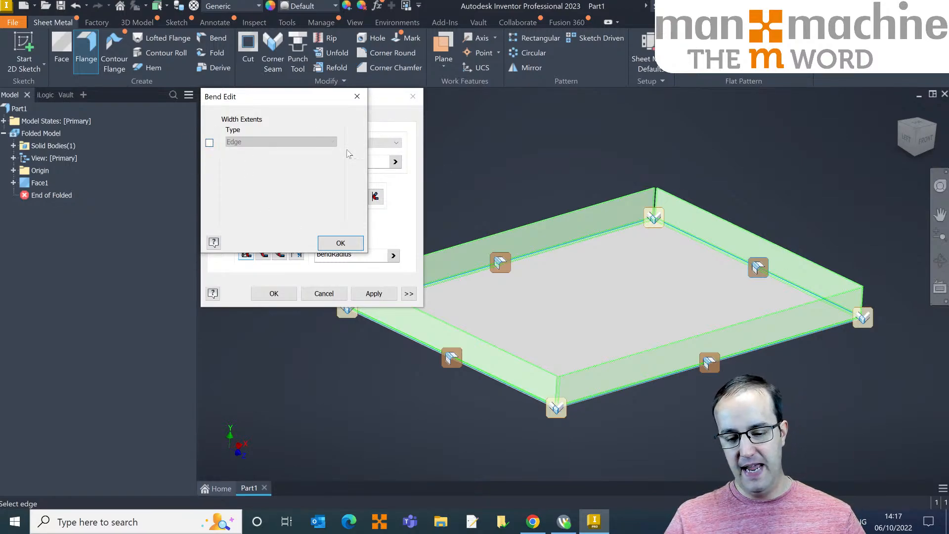
pyautogui.click(209, 142)
pyautogui.click(273, 142)
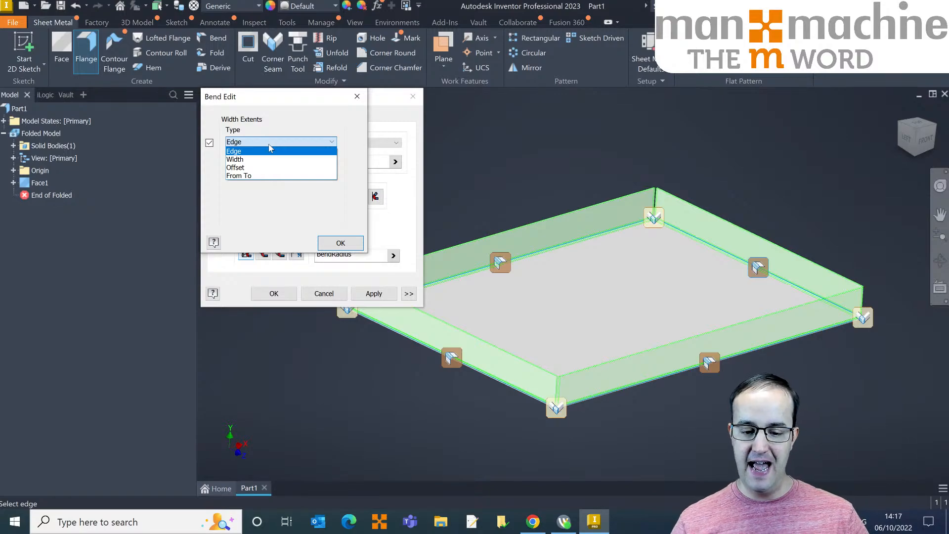
pyautogui.click(269, 160)
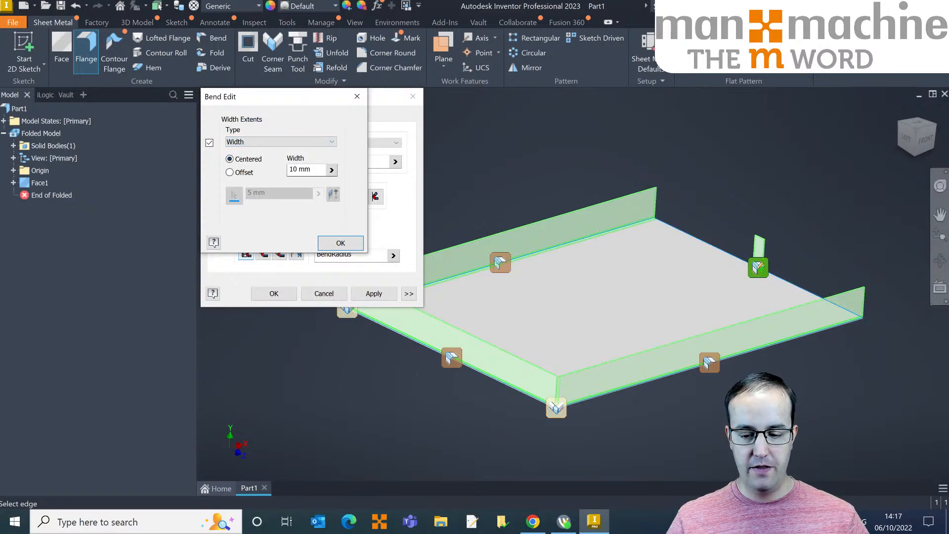
# Switch that flange's width extents to Offset, starting from the edge's front corner, with an offset of 50 mm
pyautogui.click(236, 173)
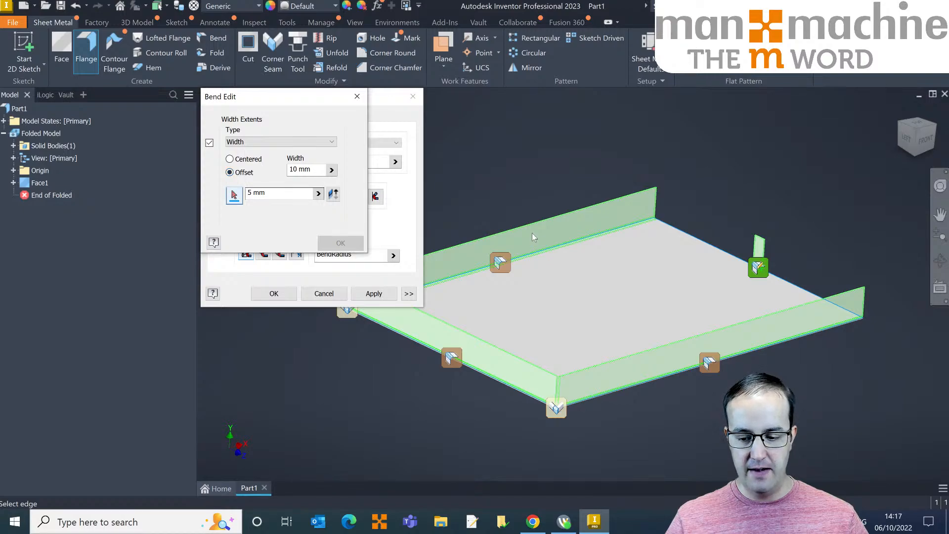
pyautogui.keyDown('shift'); pyautogui.moveTo(703, 294); pyautogui.dragTo(610, 298, button='middle'); pyautogui.keyUp('shift')
pyautogui.scroll(10, 714, 383)
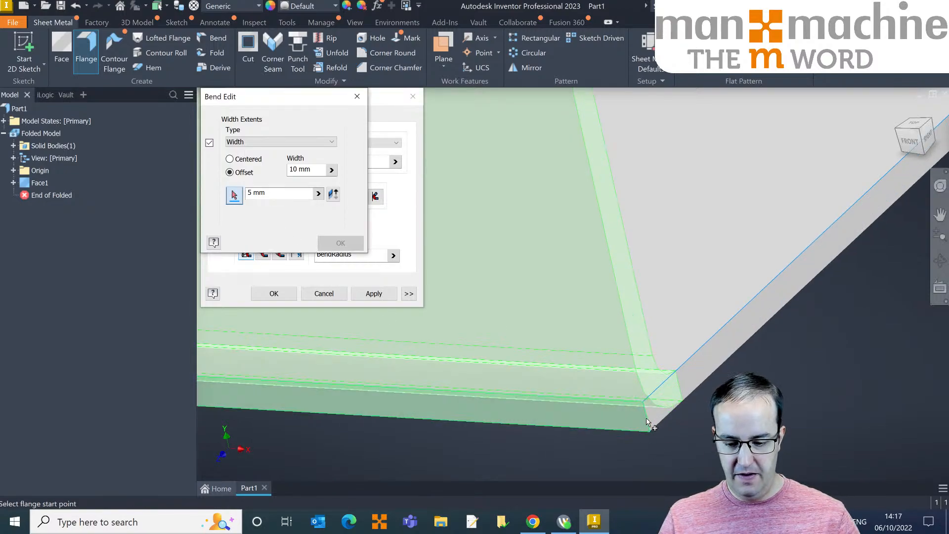
pyautogui.click(647, 421)
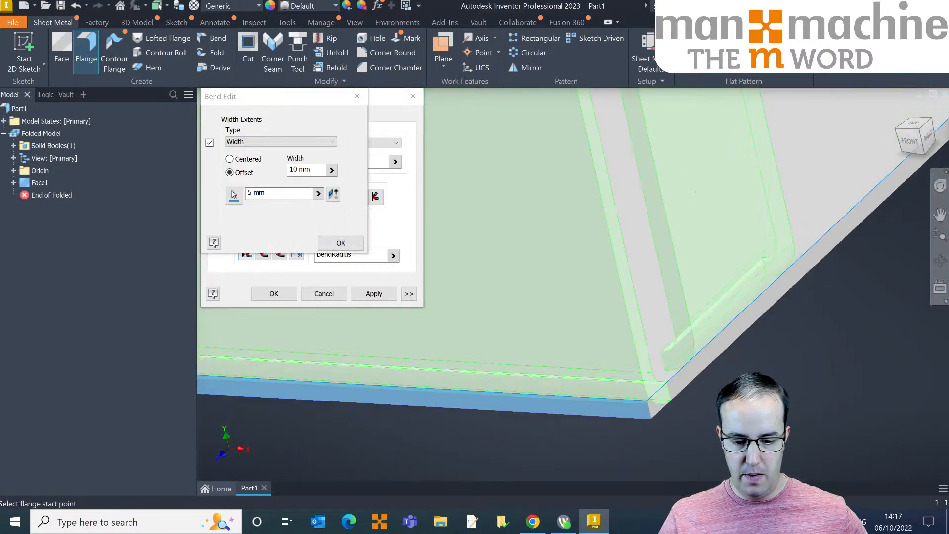
pyautogui.write('50')
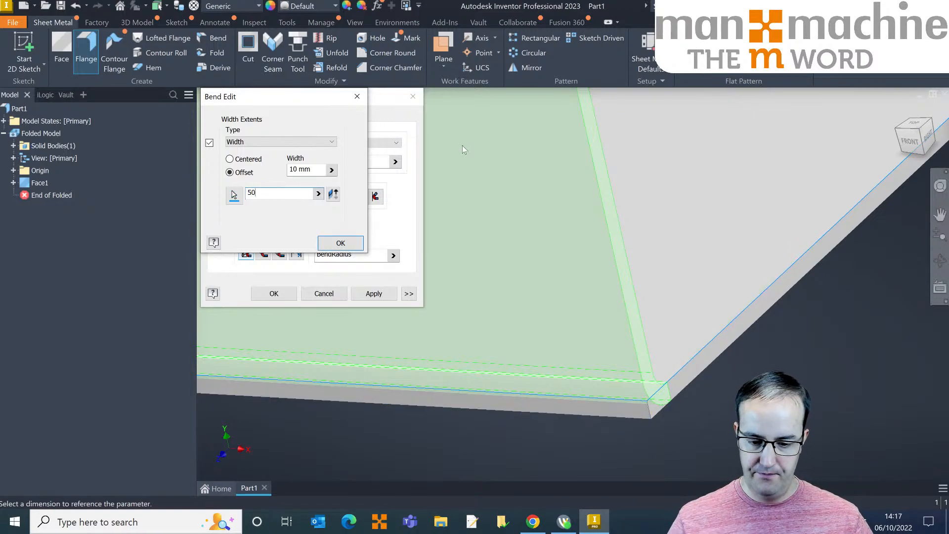
pyautogui.scroll(-5, 522, 272)
pyautogui.moveTo(572, 220); pyautogui.dragTo(582, 245, button='middle')
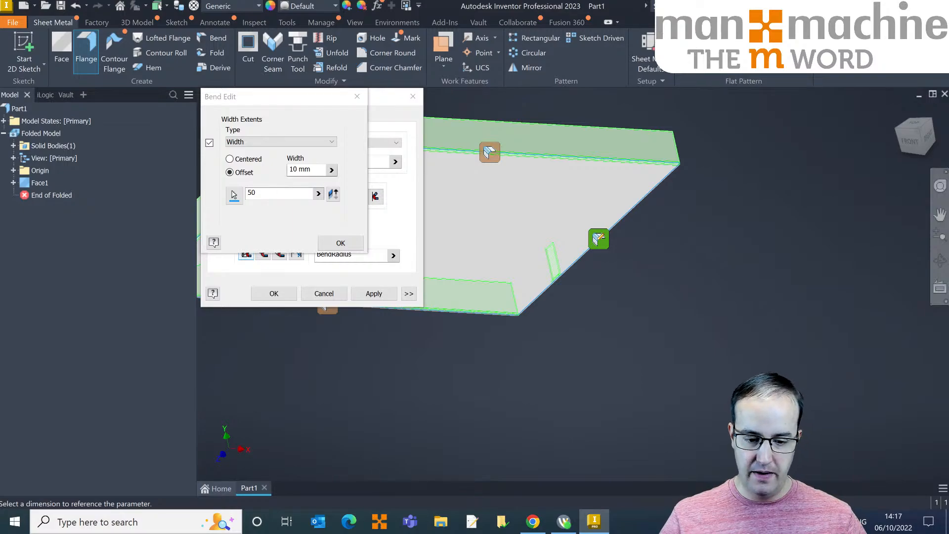
# Set the offset flange's width to 190 mm and accept the bend edit
pyautogui.moveTo(315, 170); pyautogui.dragTo(264, 163)
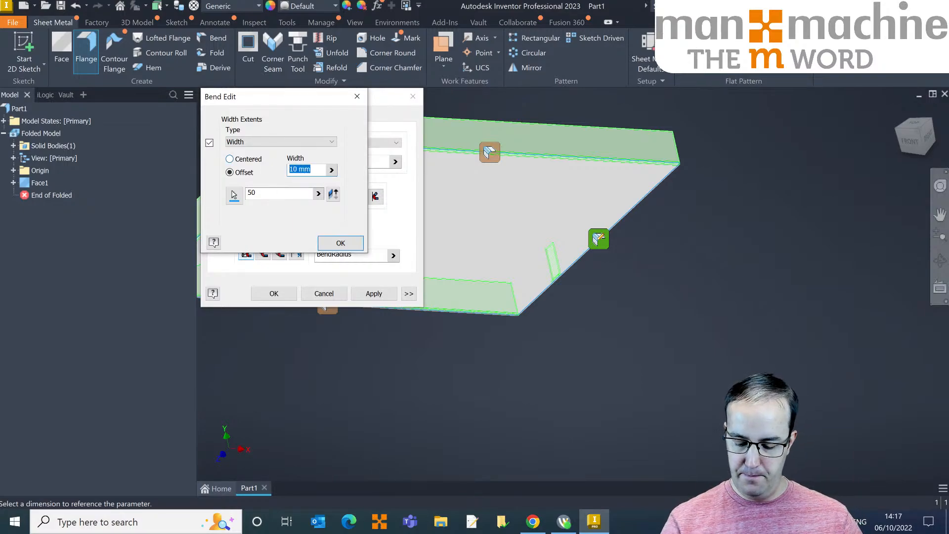
pyautogui.write('200')
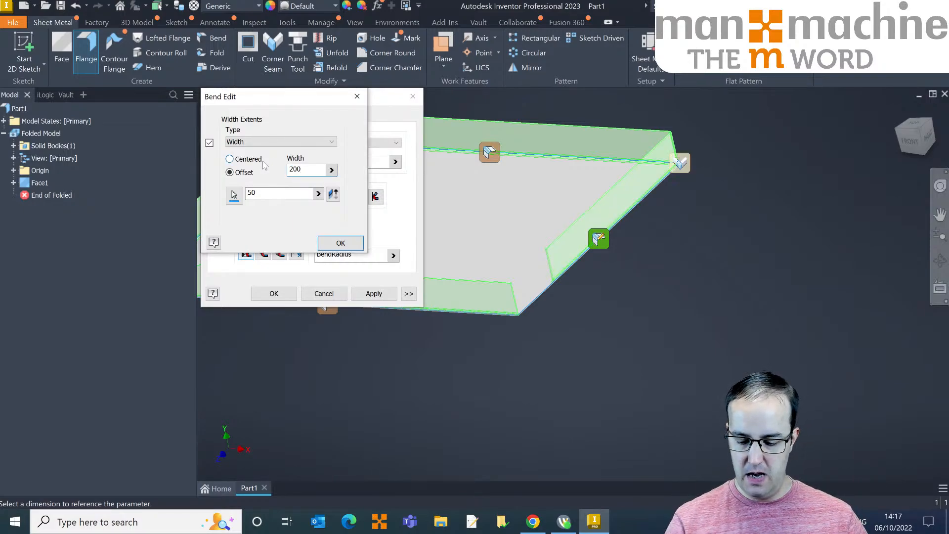
pyautogui.press('BackSpace')
pyautogui.press('BackSpace')
pyautogui.press('BackSpace')
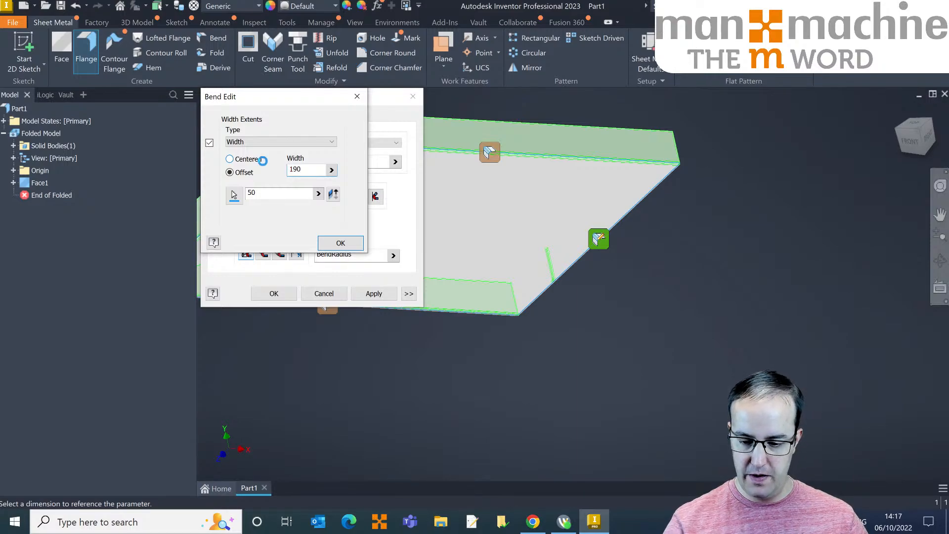
pyautogui.click(340, 242)
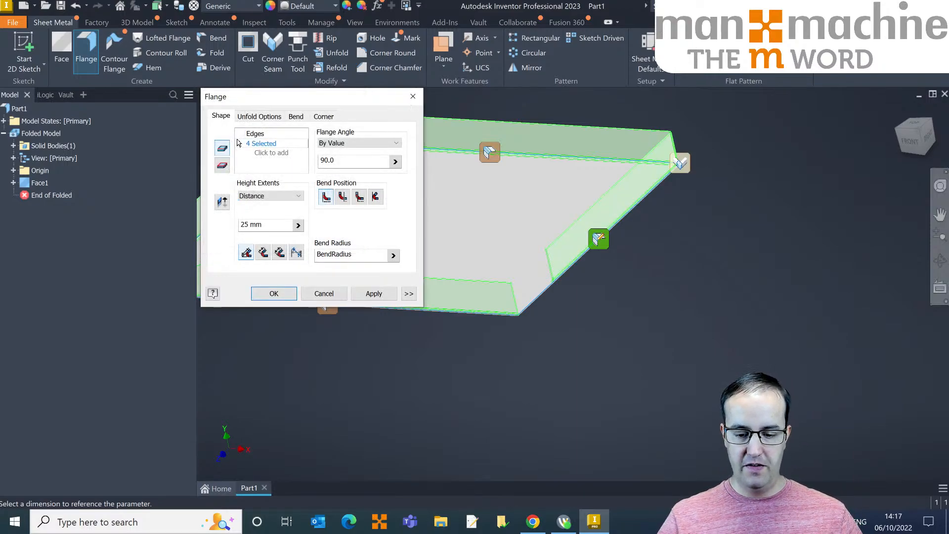
# Inspect the Bend Edit options for the rear 300 mm edge and the Corner Edit options where the rear and right flanges meet
pyautogui.click(592, 188)
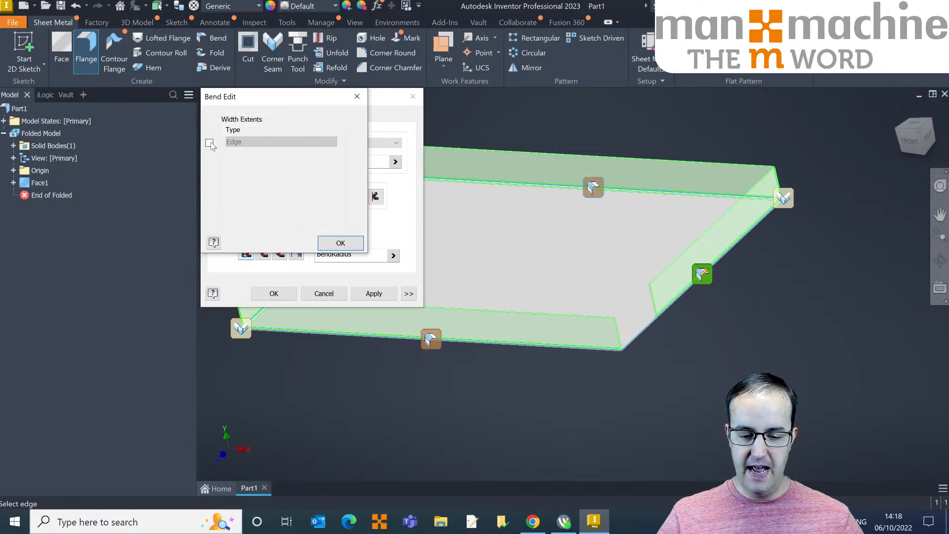
pyautogui.click(356, 96)
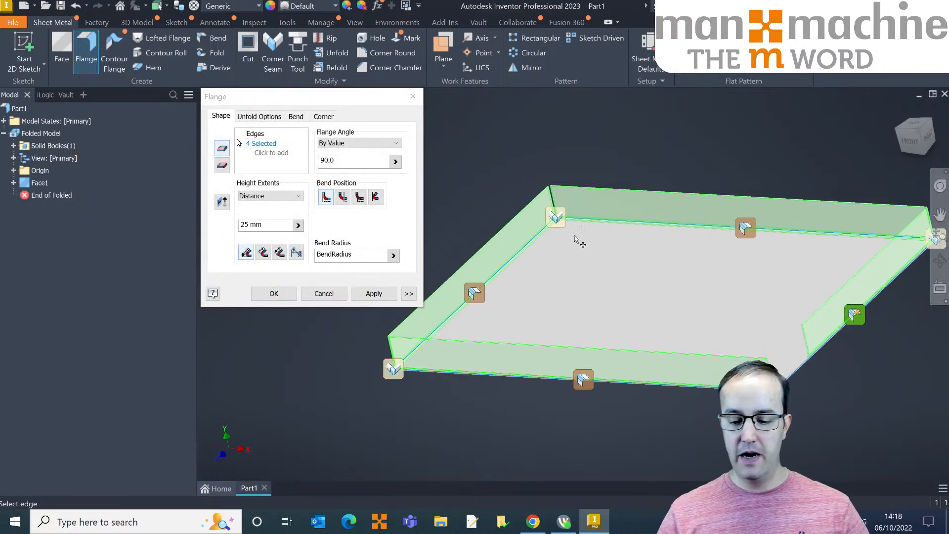
pyautogui.moveTo(707, 299)
pyautogui.keyDown('shift'); pyautogui.mouseDown(button='middle')
pyautogui.moveTo(688, 265)
pyautogui.moveTo(669, 296)
pyautogui.moveTo(720, 309)
pyautogui.mouseUp(button='middle'); pyautogui.keyUp('shift')
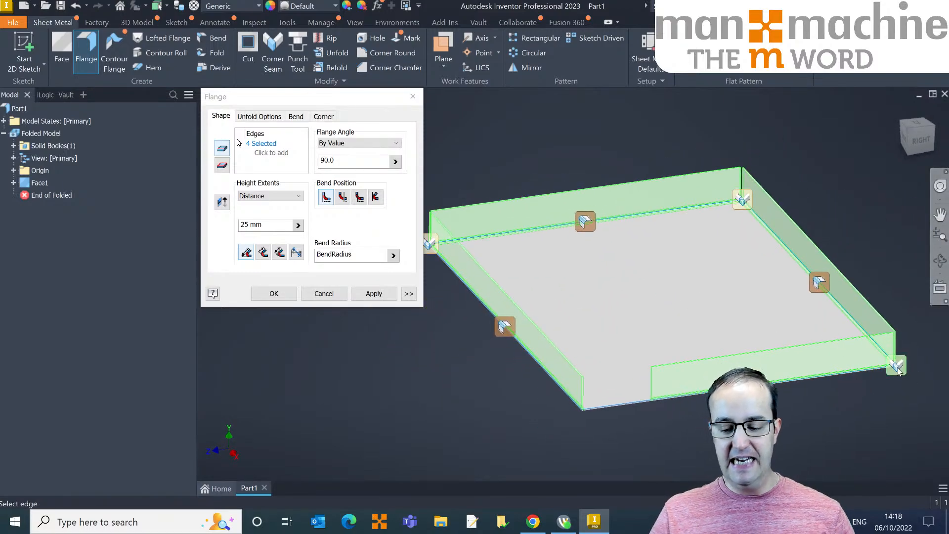
pyautogui.click(896, 365)
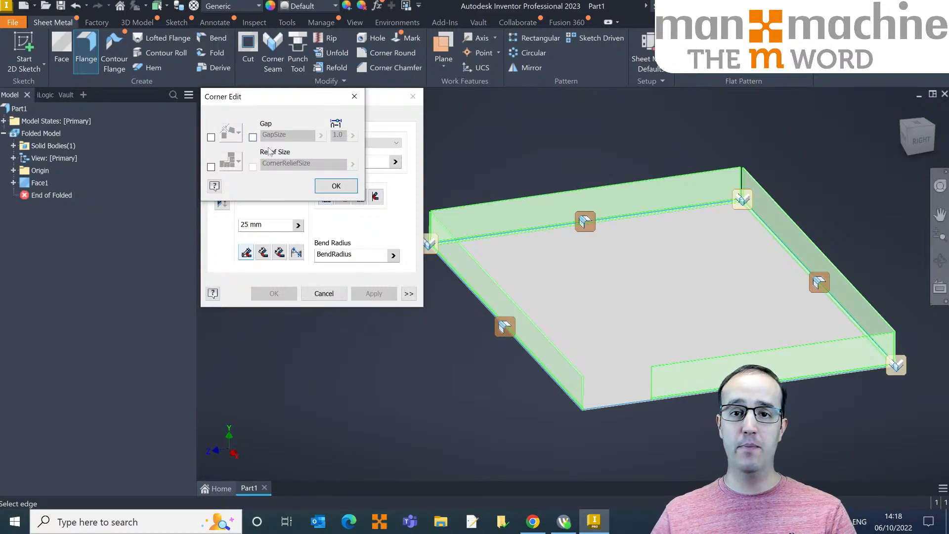
pyautogui.click(360, 99)
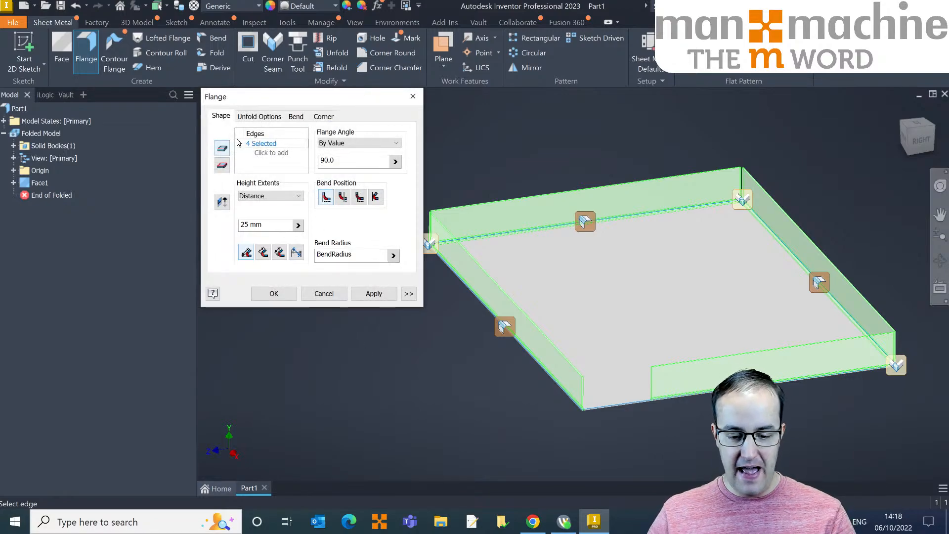
# Try flange angles of 45° and 10° in the preview and return the angle to 90°
pyautogui.write('45')
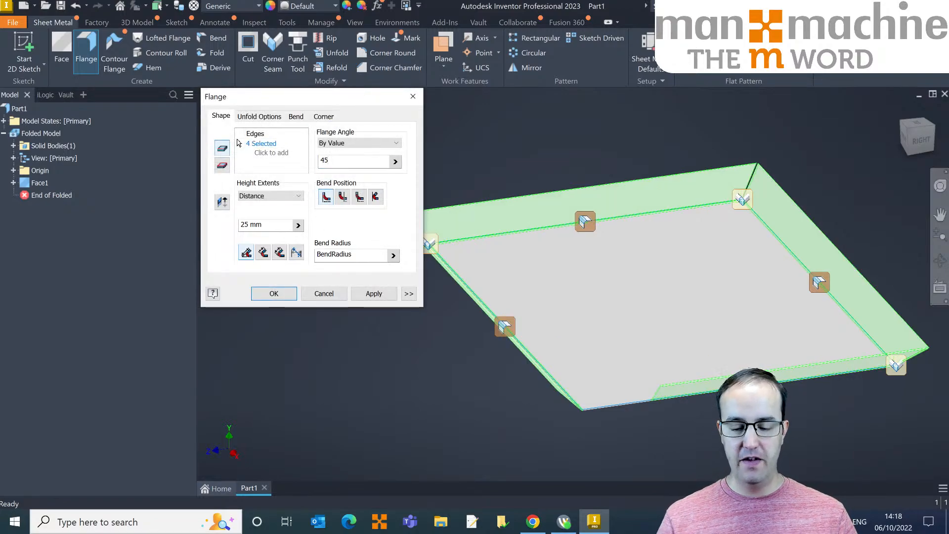
pyautogui.press('BackSpace')
pyautogui.press('BackSpace')
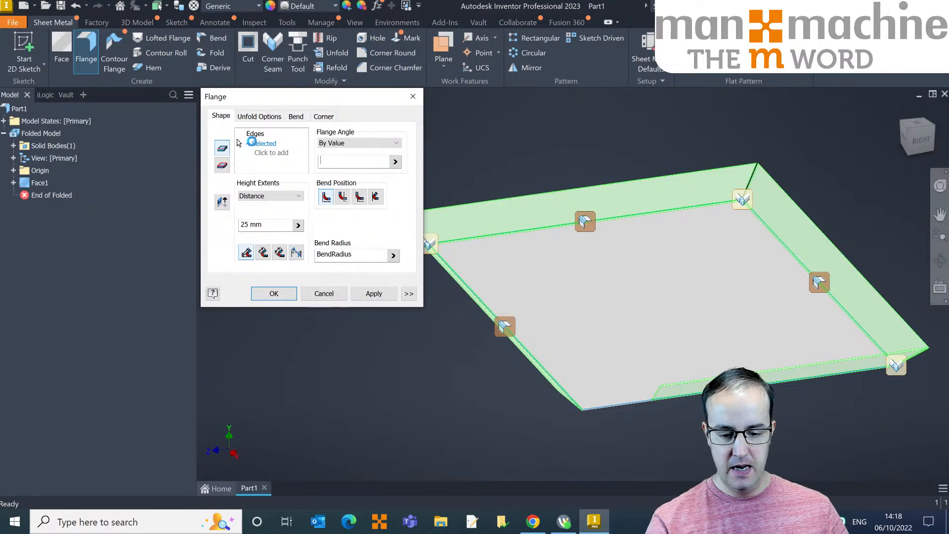
pyautogui.write('10')
pyautogui.press('BackSpace')
pyautogui.press('BackSpace')
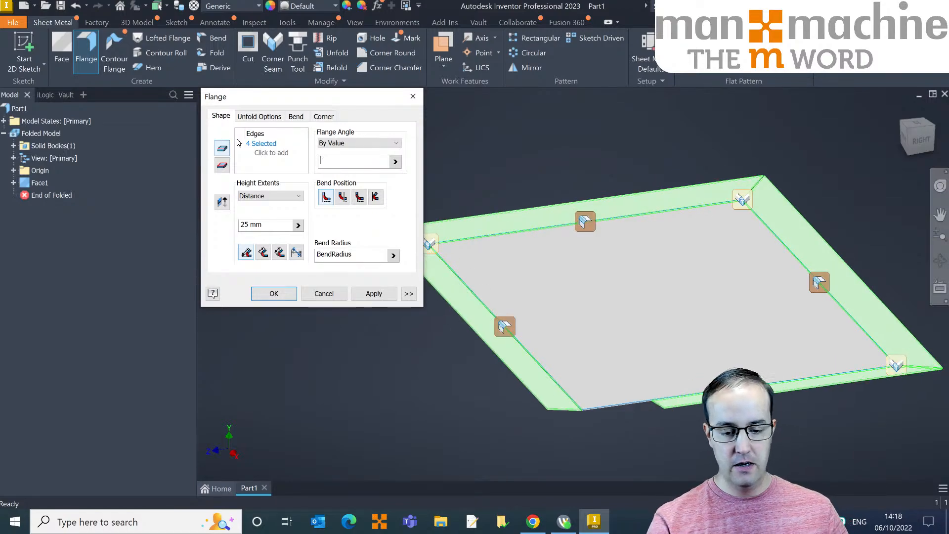
pyautogui.write('90')
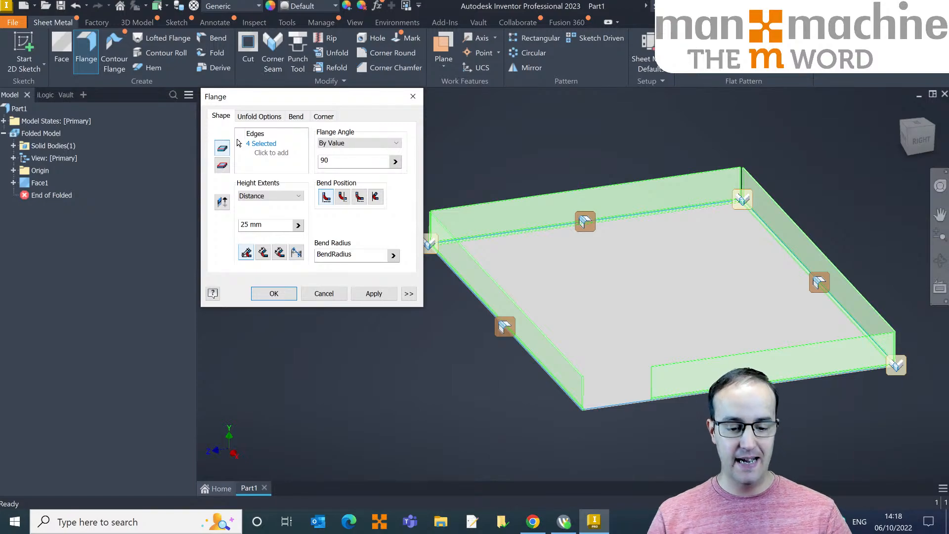
# Keep the flange's height extents as Distance, set the height to 100 mm and create the flanges
pyautogui.click(257, 197)
pyautogui.click(259, 202)
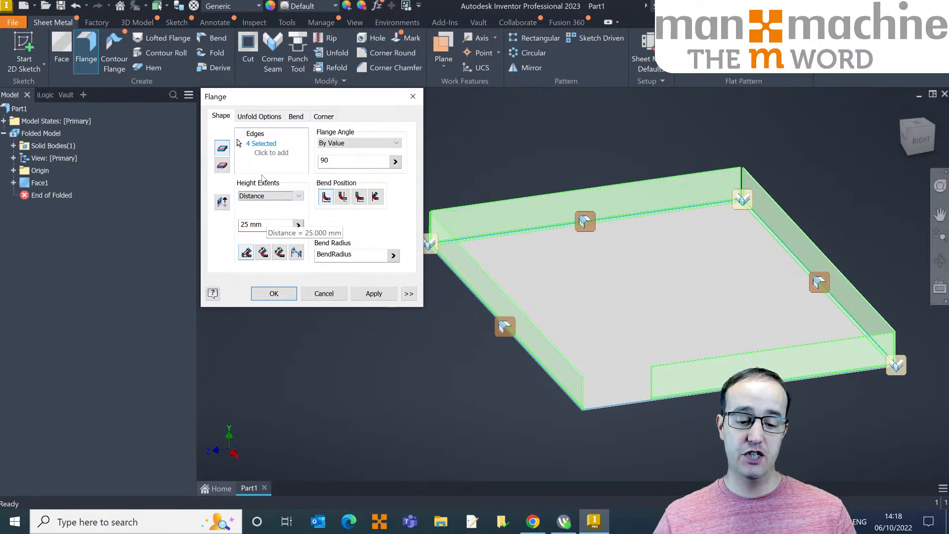
pyautogui.click(258, 197)
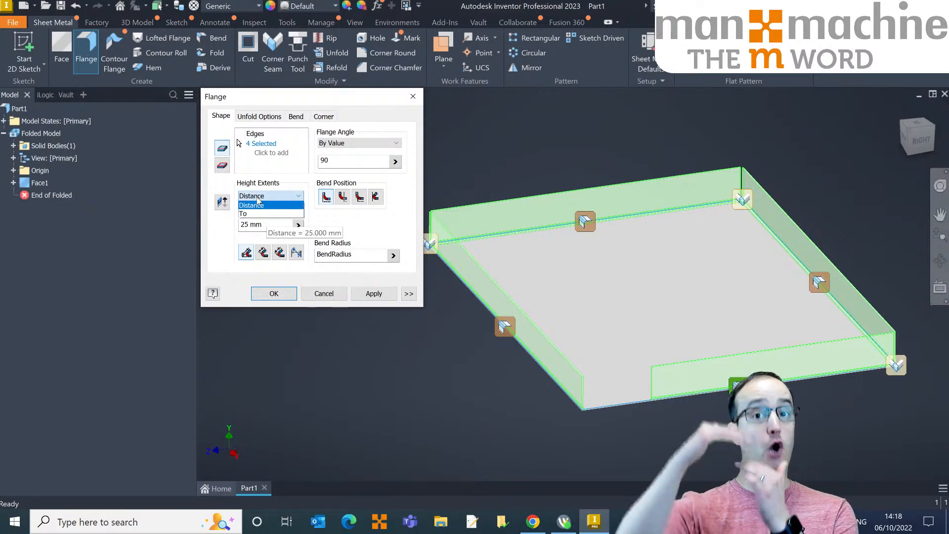
pyautogui.click(259, 202)
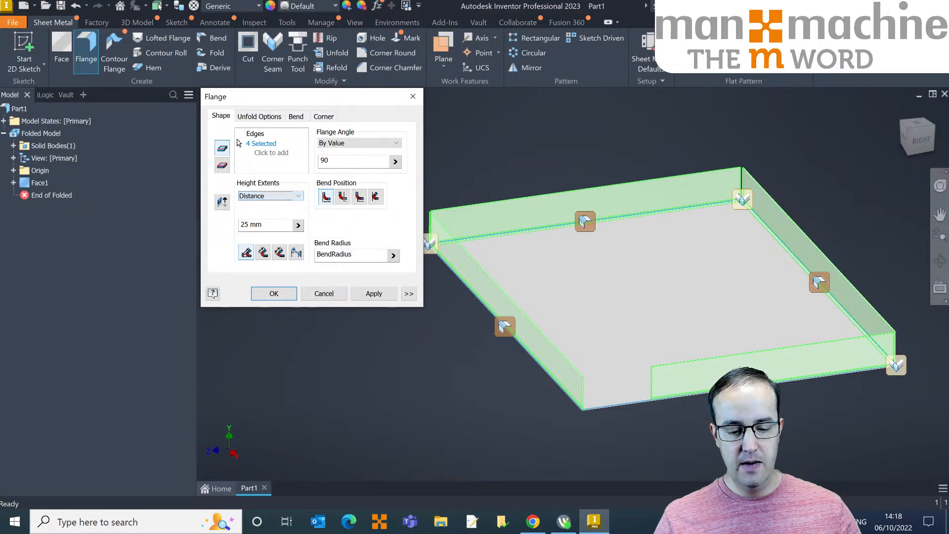
pyautogui.press('Tab')
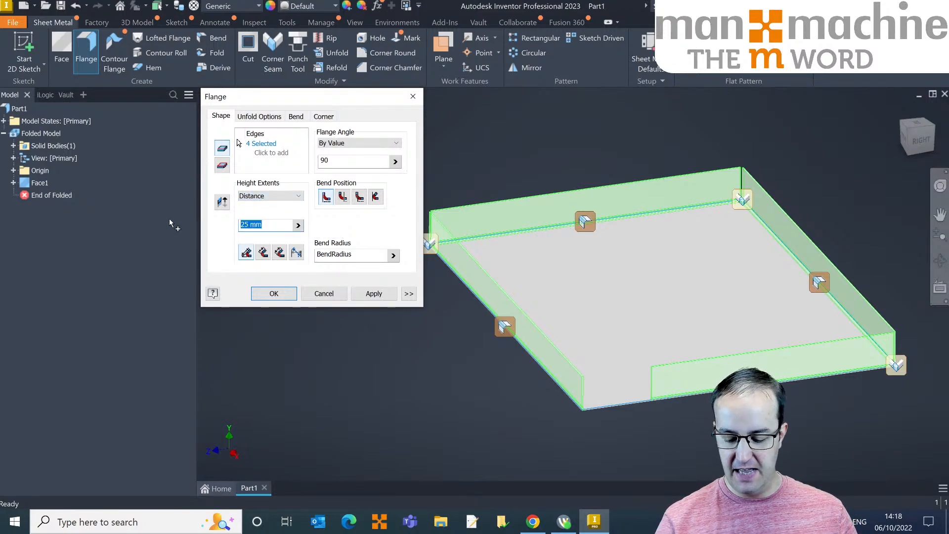
pyautogui.write('100')
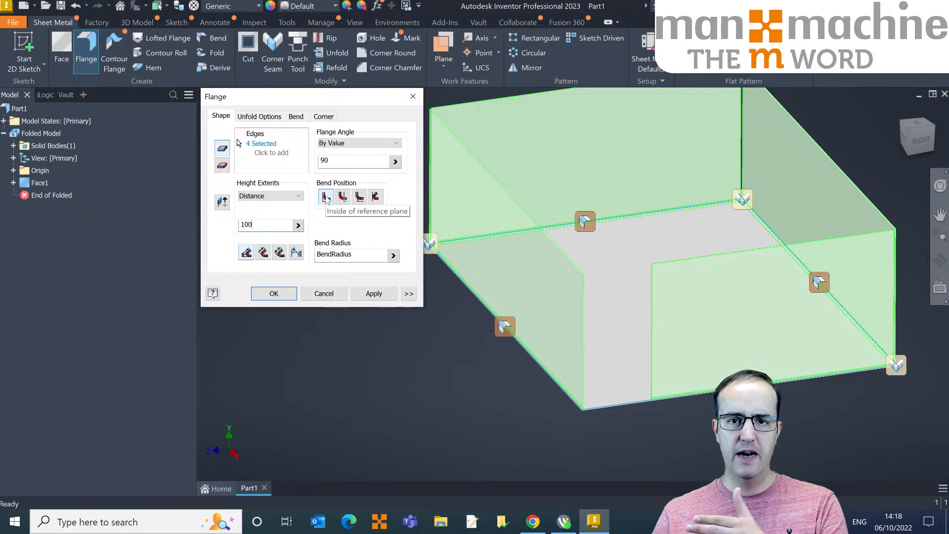
pyautogui.click(283, 295)
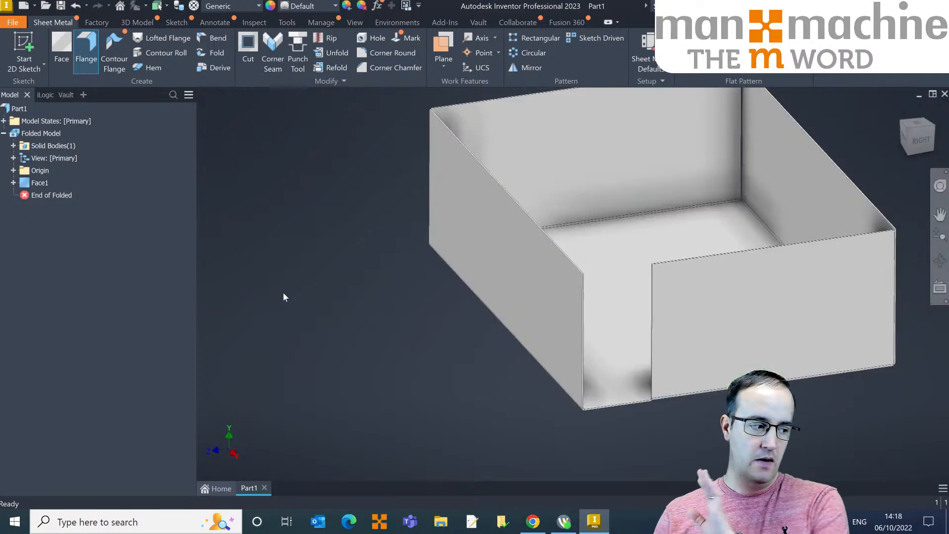
# Add a Teardrop hem along the top inner edge of the full-width short flange, using BendRadius and a 190° angle
pyautogui.moveTo(352, 320); pyautogui.dragTo(375, 346, button='middle')
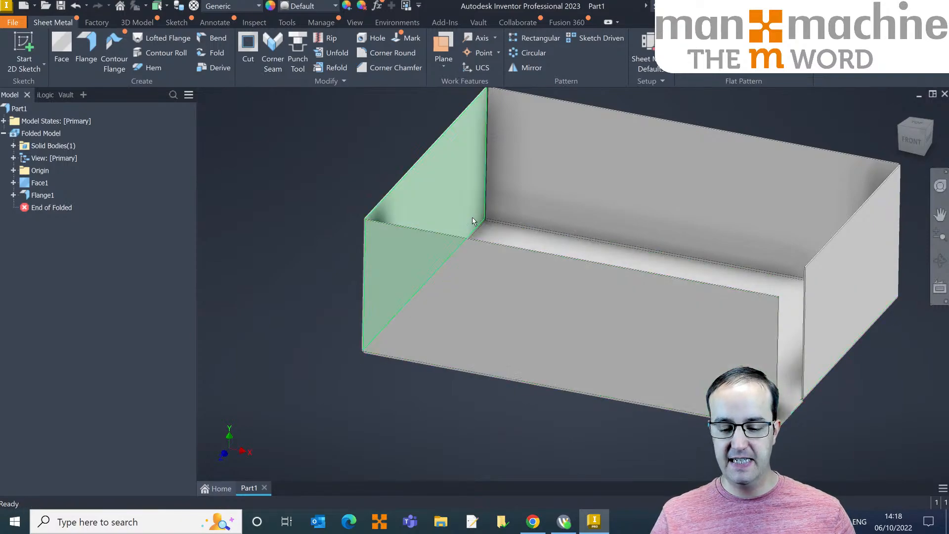
pyautogui.moveTo(660, 297); pyautogui.dragTo(583, 319, button='middle')
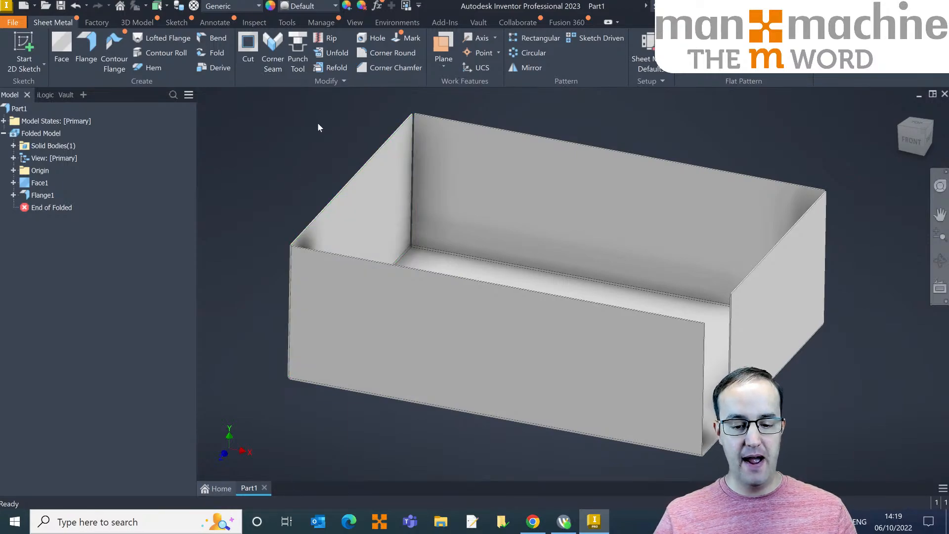
pyautogui.click(149, 68)
pyautogui.moveTo(359, 164); pyautogui.dragTo(553, 191, button='middle')
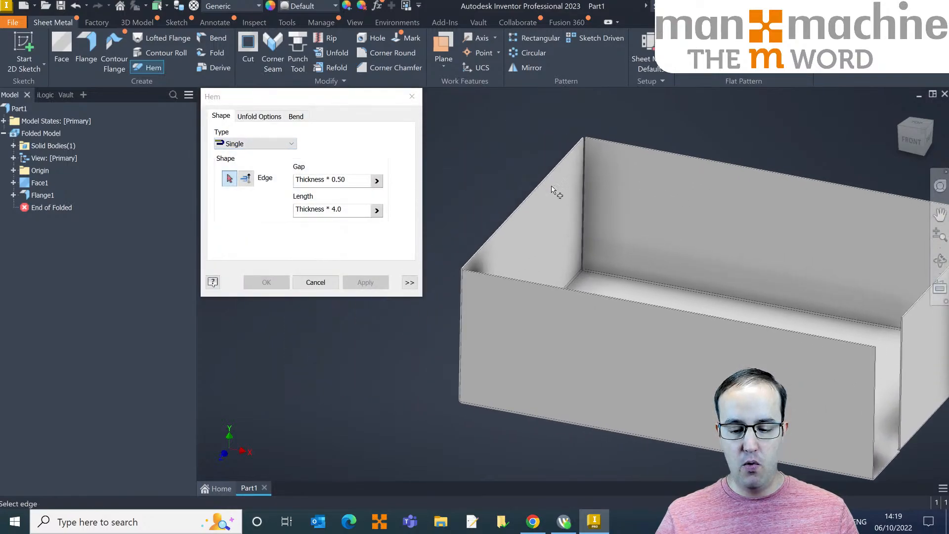
pyautogui.click(488, 242)
pyautogui.scroll(5, 494, 238)
pyautogui.scroll(-8, 493, 238)
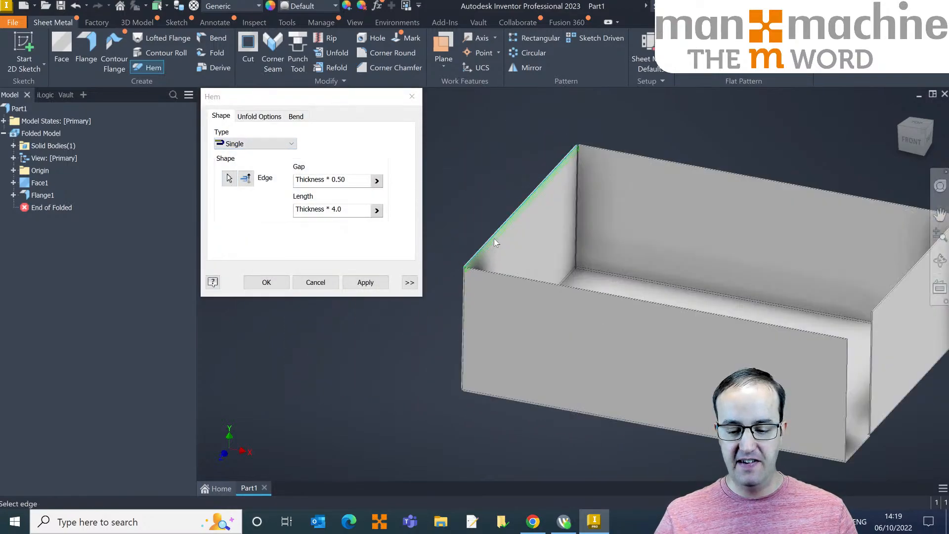
pyautogui.moveTo(476, 291); pyautogui.dragTo(563, 214, button='middle')
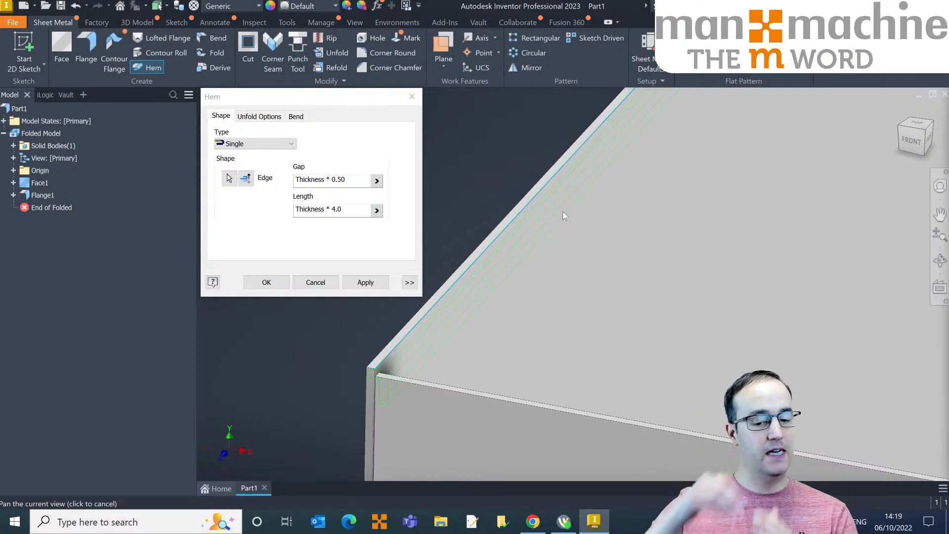
pyautogui.click(253, 144)
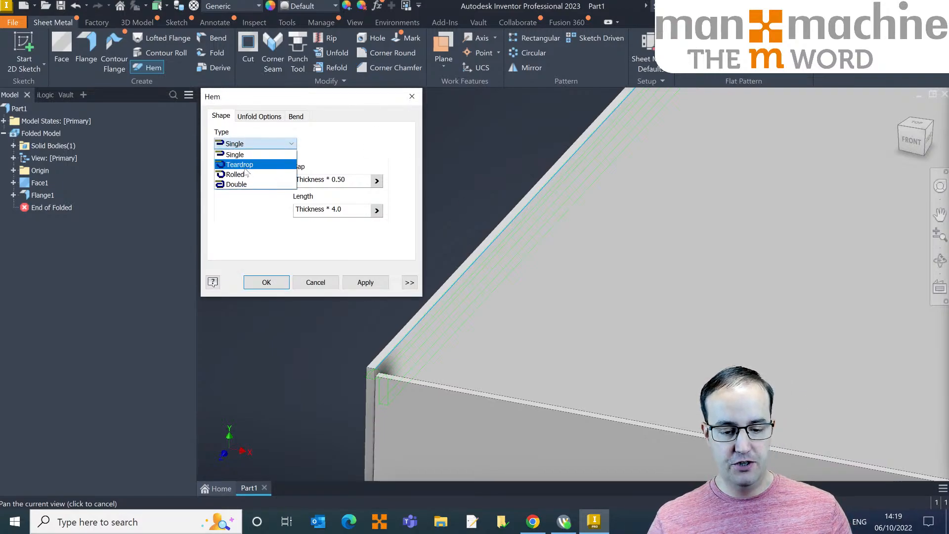
pyautogui.click(243, 165)
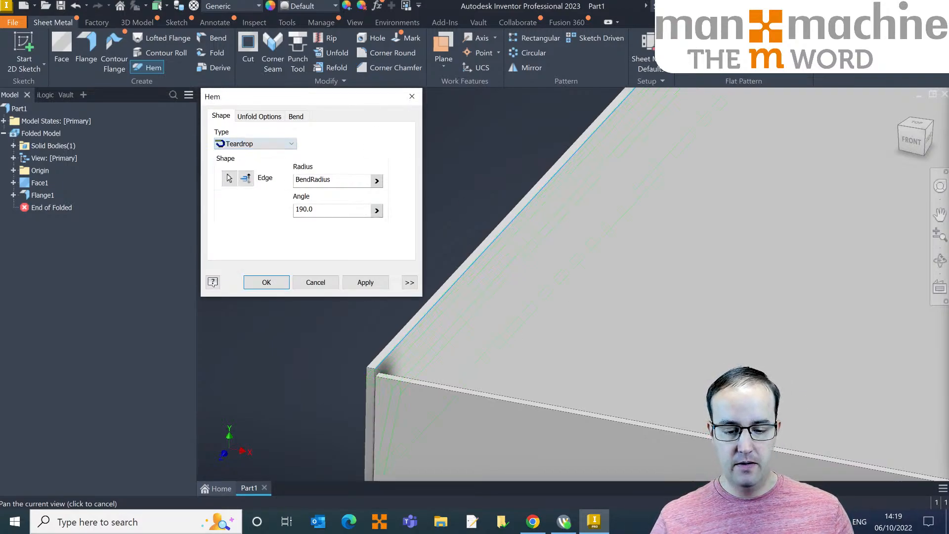
pyautogui.click(368, 282)
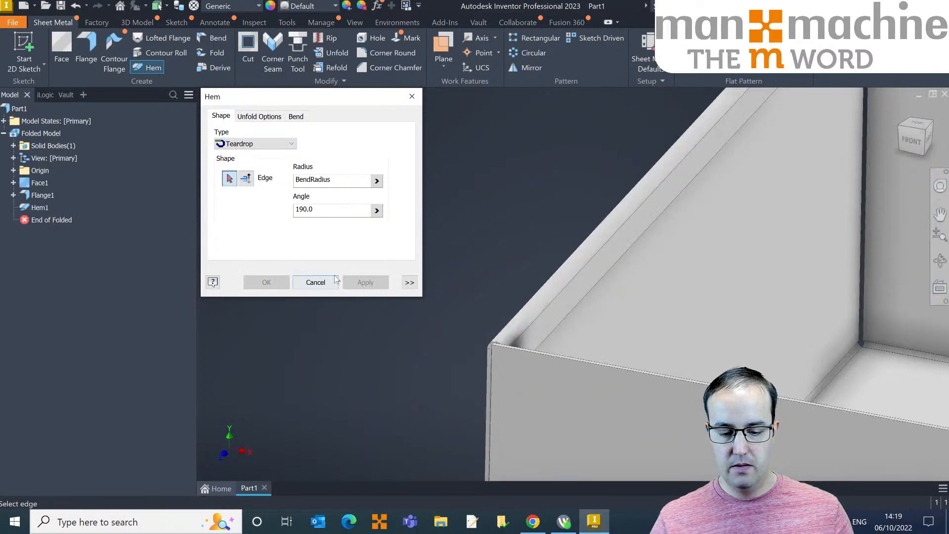
# Add a Double hem with flipped direction along the rear long flange's top edge, with gap Thickness * 0.50 and length Thickness * 4.0
pyautogui.scroll(3, 623, 247)
pyautogui.click(656, 189)
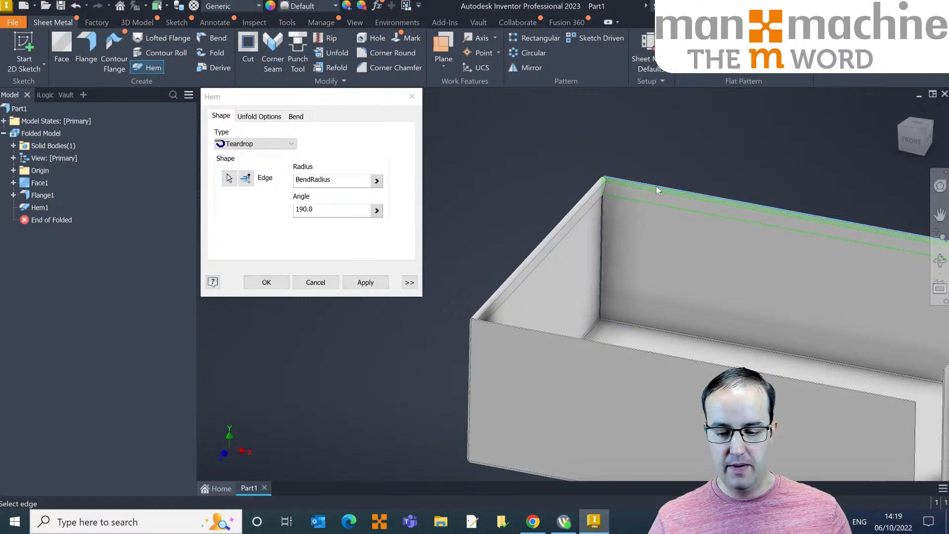
pyautogui.click(245, 178)
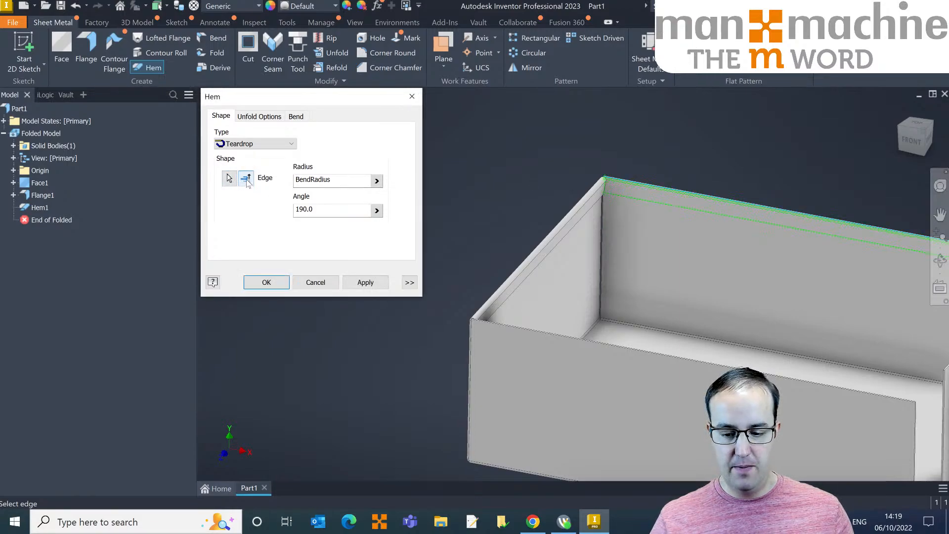
pyautogui.click(256, 143)
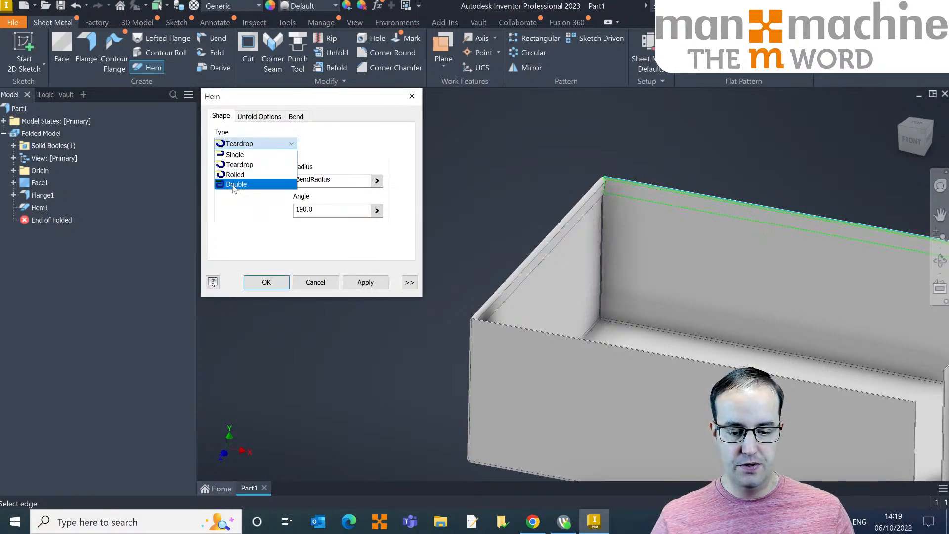
pyautogui.click(247, 185)
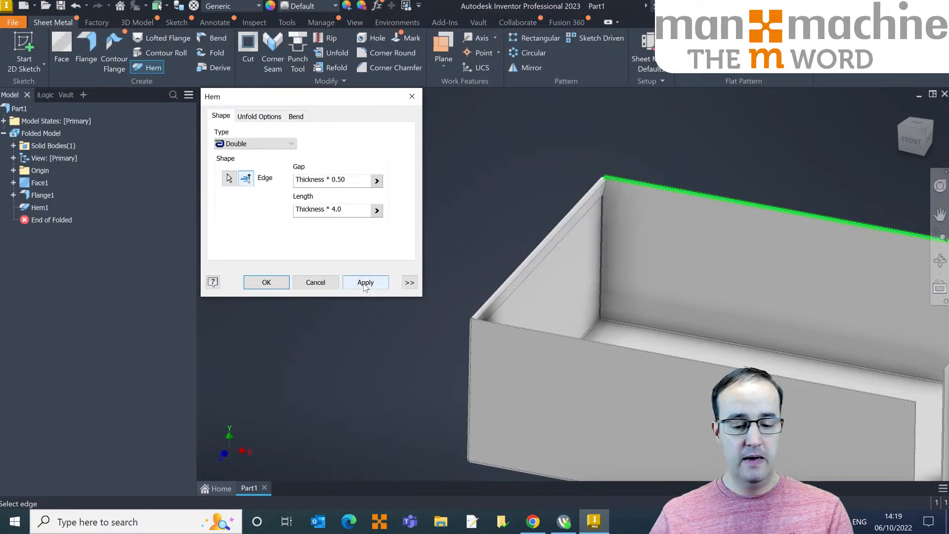
pyautogui.click(364, 283)
pyautogui.click(327, 285)
# Create the flat pattern of the flanged and hemmed sheet metal part
pyautogui.keyDown('shift'); pyautogui.moveTo(647, 291); pyautogui.dragTo(539, 291, button='middle'); pyautogui.keyUp('shift')
pyautogui.moveTo(539, 291); pyautogui.dragTo(620, 252, button='middle')
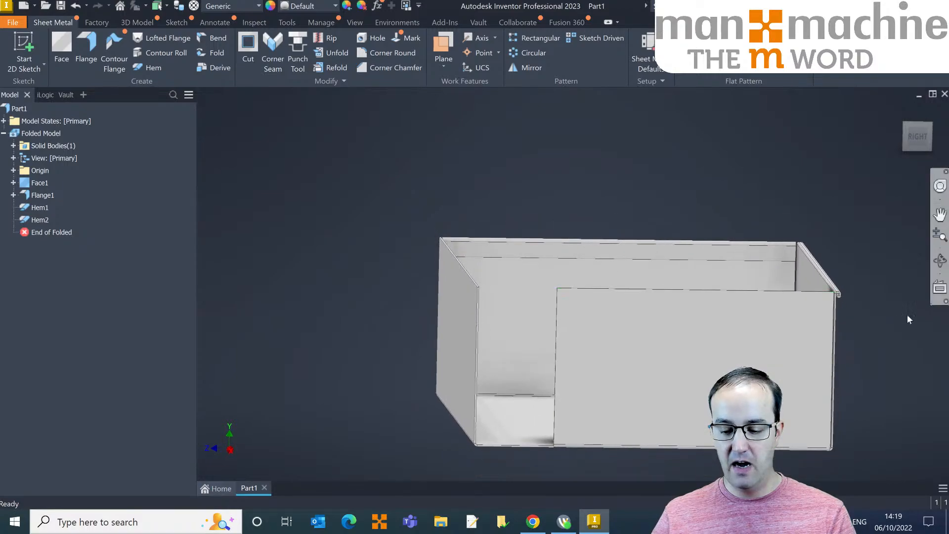
pyautogui.scroll(-6, 857, 308)
pyautogui.scroll(6, 809, 282)
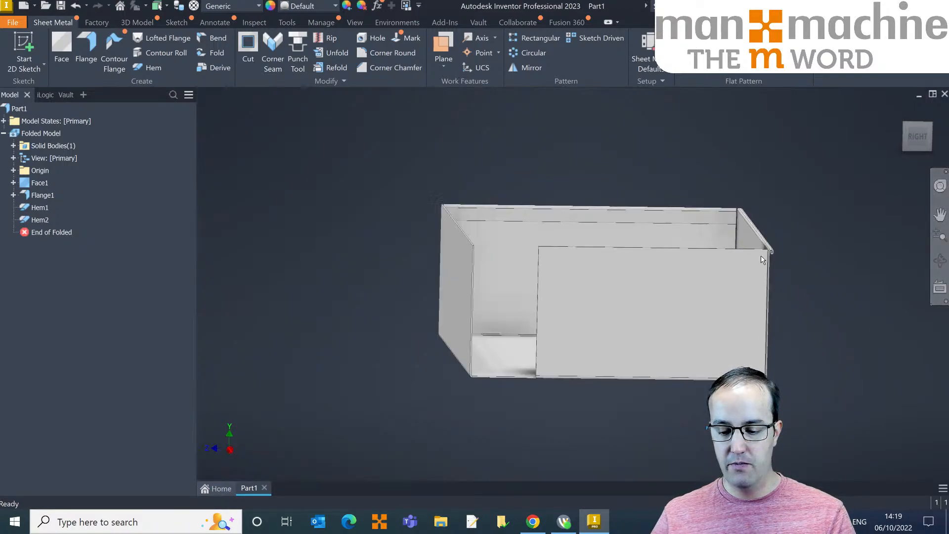
pyautogui.keyDown('shift'); pyautogui.moveTo(809, 282); pyautogui.dragTo(746, 284, button='middle'); pyautogui.keyUp('shift')
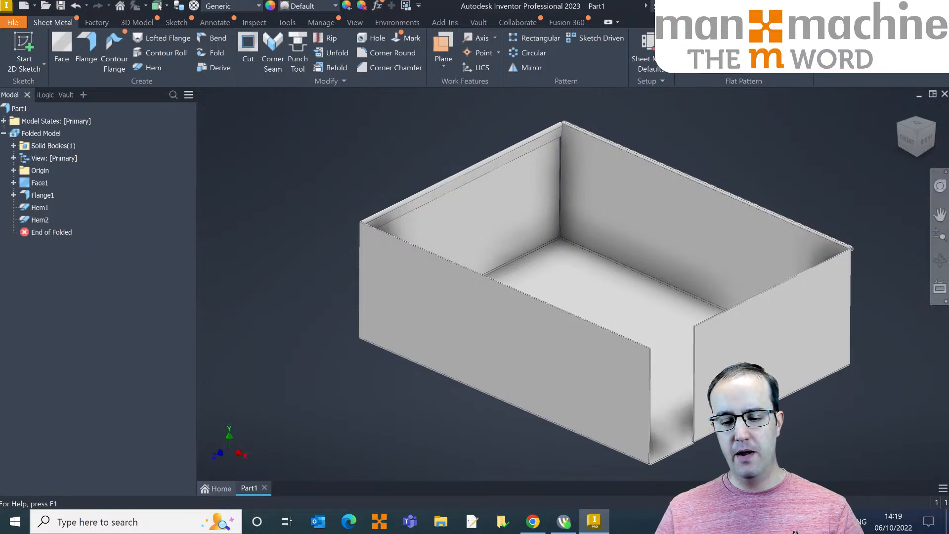
pyautogui.click(729, 52)
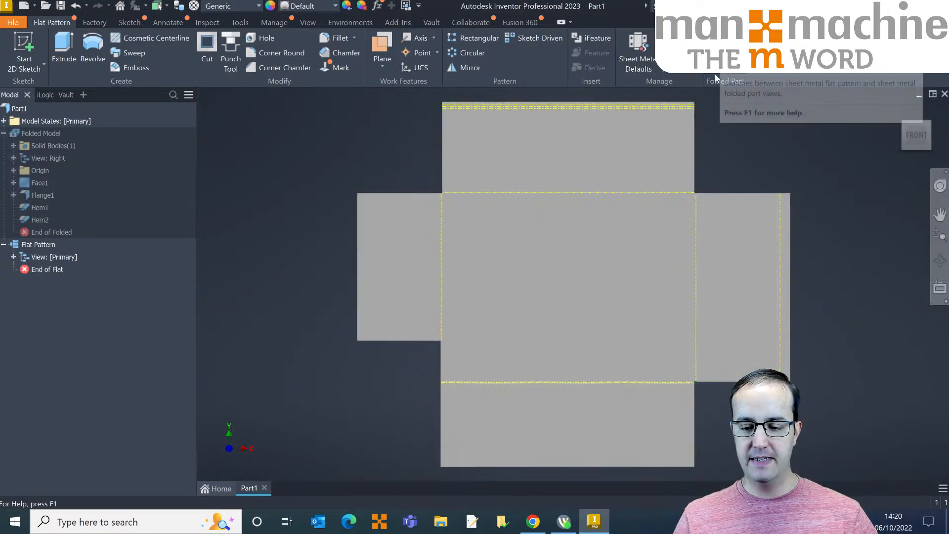
# Return to the folded part and unfold all its bends, keeping the base face as the stationary reference
pyautogui.click(724, 52)
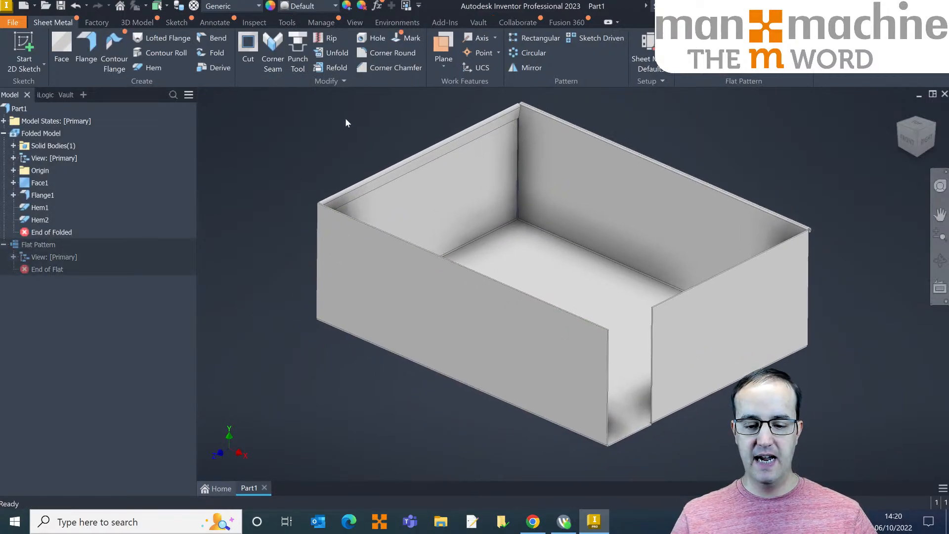
pyautogui.click(336, 53)
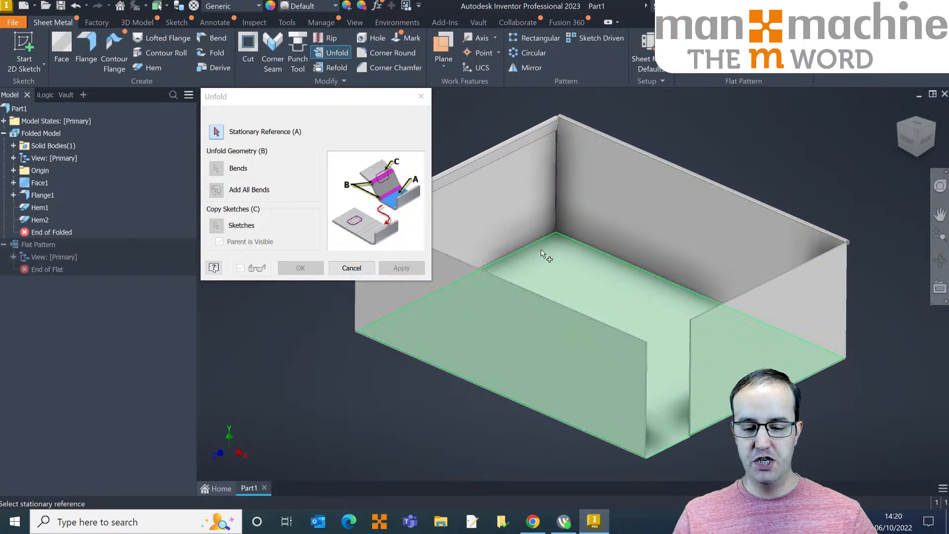
pyautogui.click(561, 273)
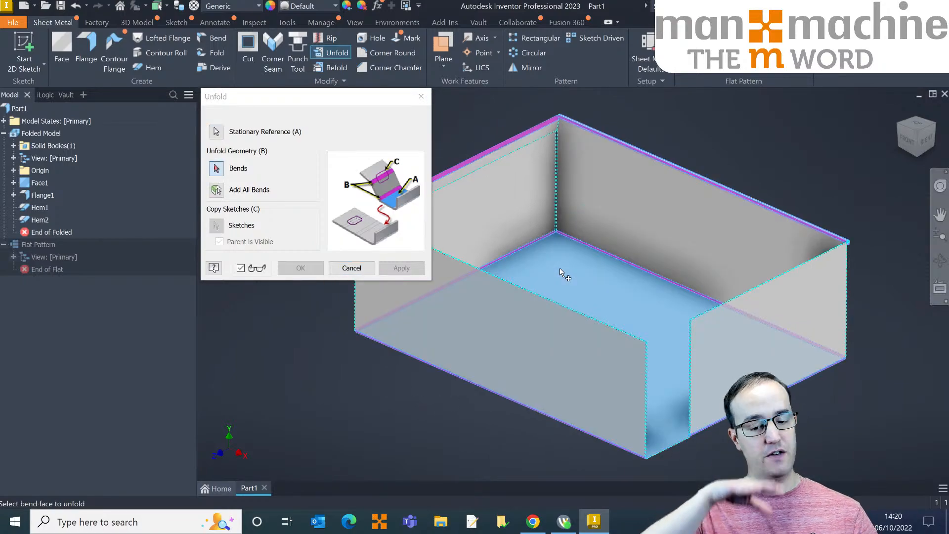
pyautogui.click(216, 190)
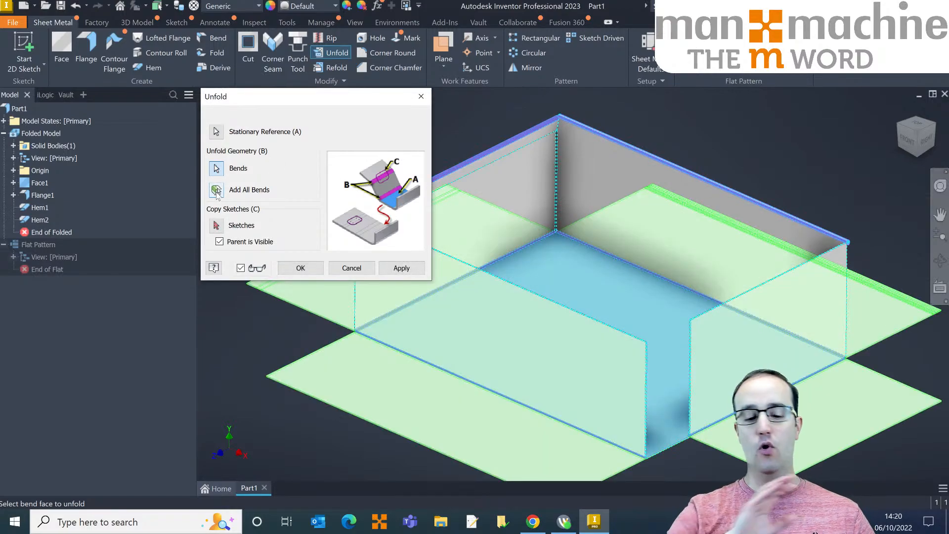
pyautogui.click(305, 268)
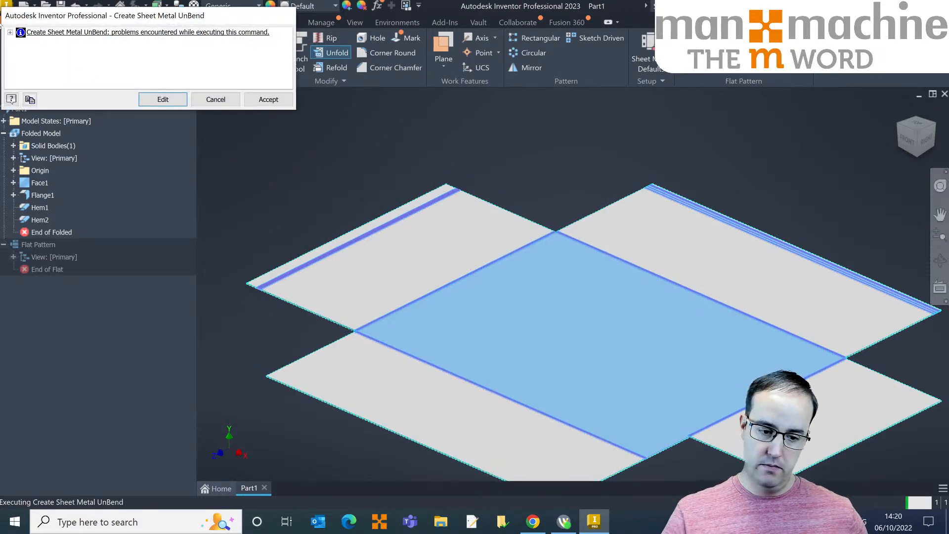
# Expand the unfold problem report down to its detailed warnings and accept the unfold despite them
pyautogui.click(10, 32)
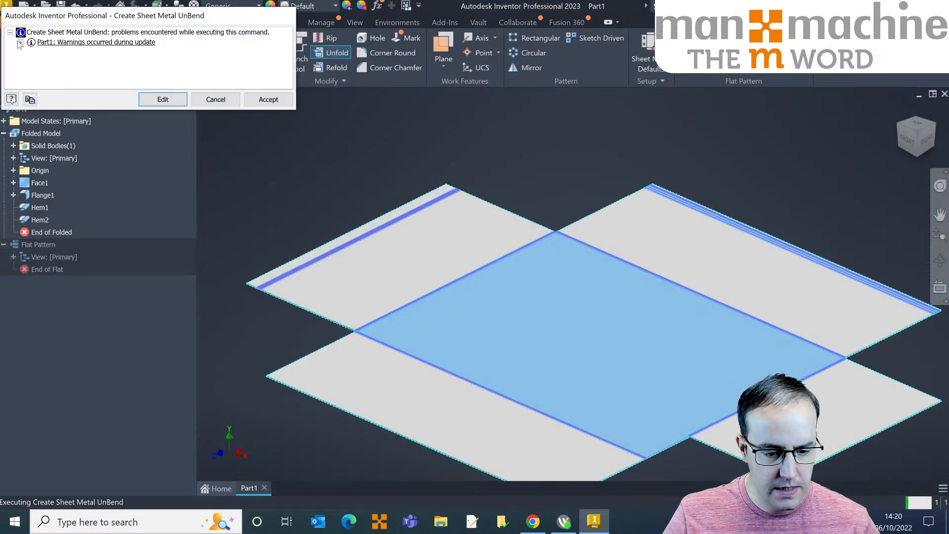
pyautogui.click(21, 42)
pyautogui.click(31, 51)
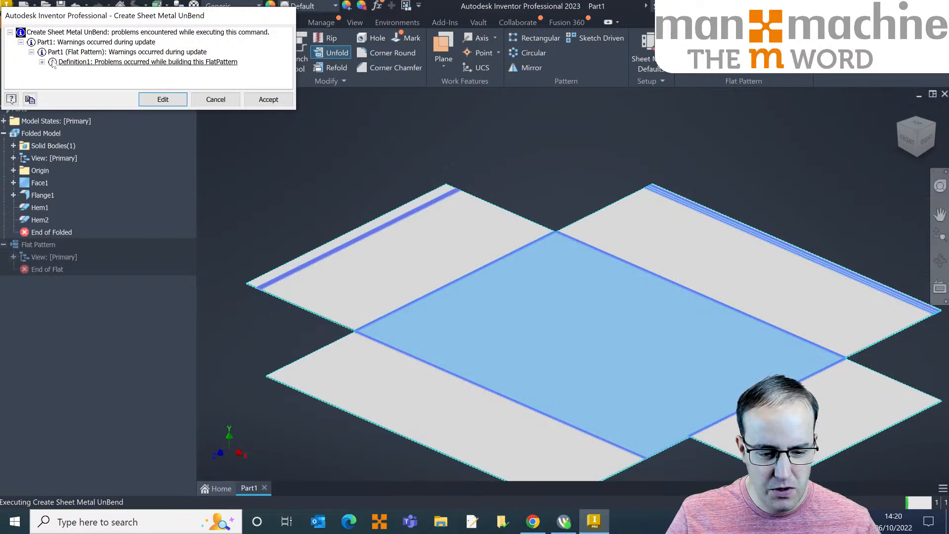
pyautogui.click(42, 62)
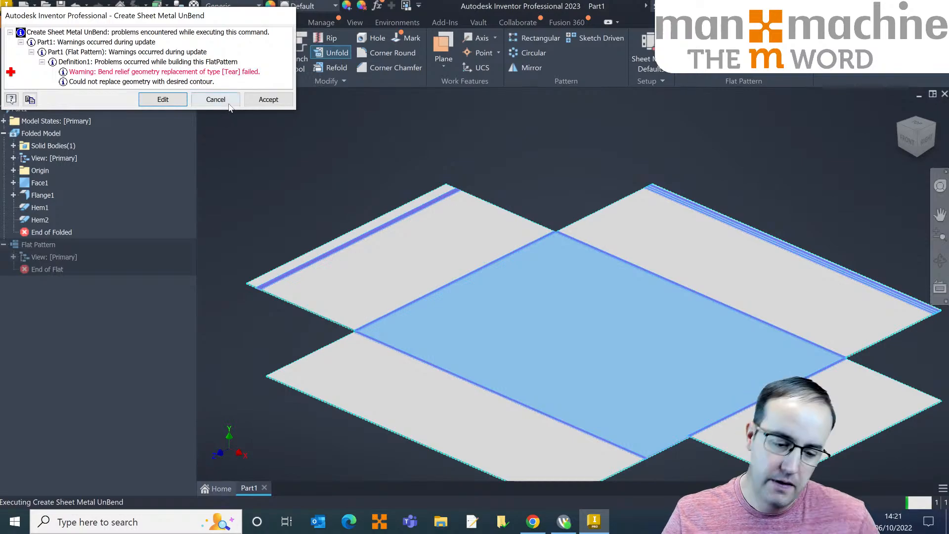
pyautogui.click(269, 99)
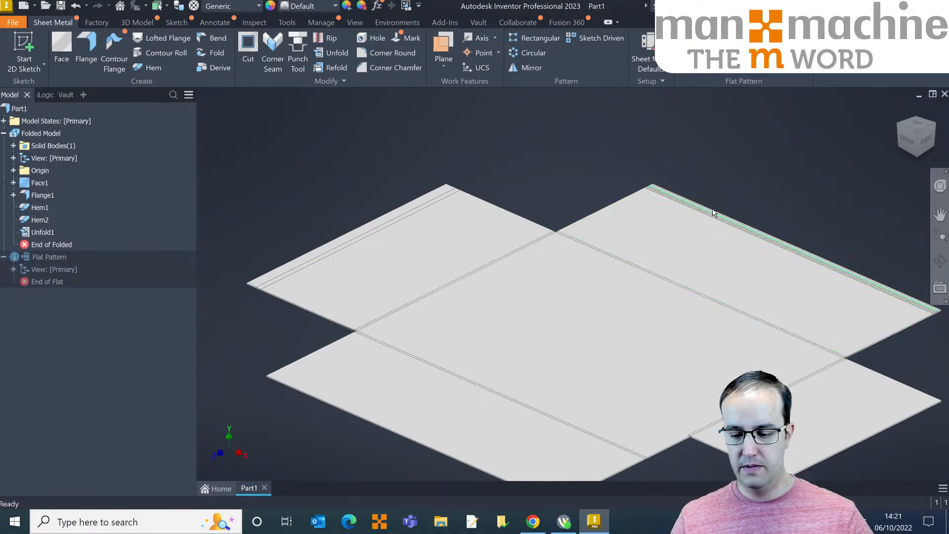
# Examine the unfolded double hem edge and the corner relief between the flanges up close
pyautogui.scroll(-4, 713, 212)
pyautogui.scroll(10, 656, 262)
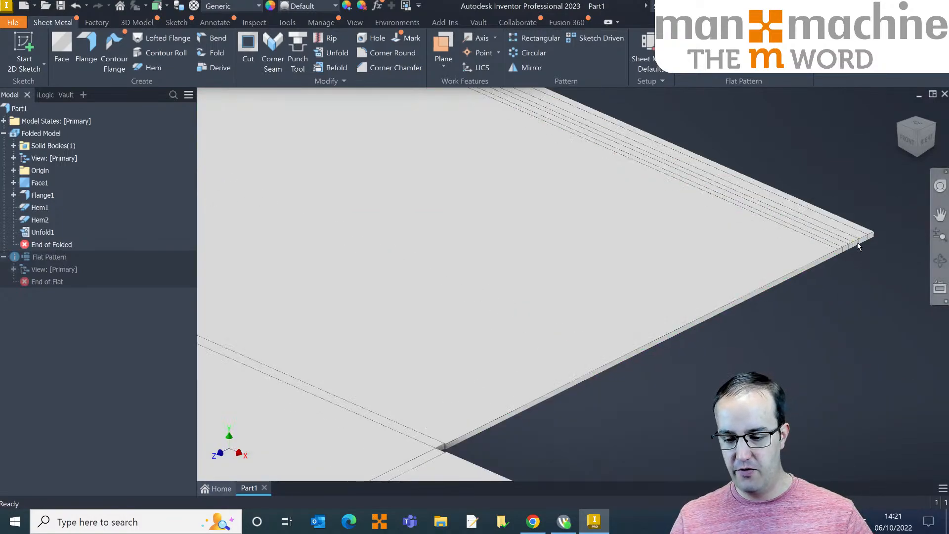
pyautogui.scroll(-4, 826, 262)
pyautogui.scroll(8, 684, 288)
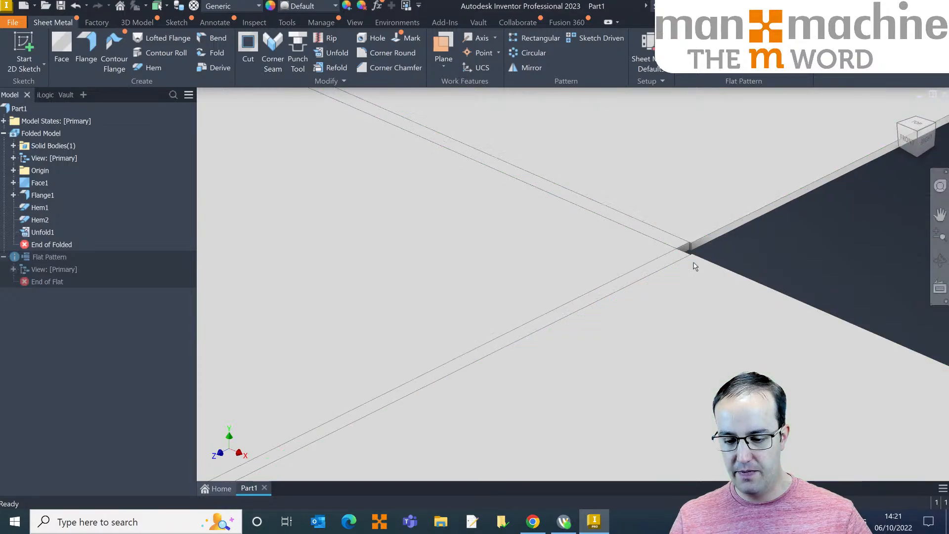
pyautogui.scroll(2, 694, 265)
pyautogui.scroll(-8, 685, 245)
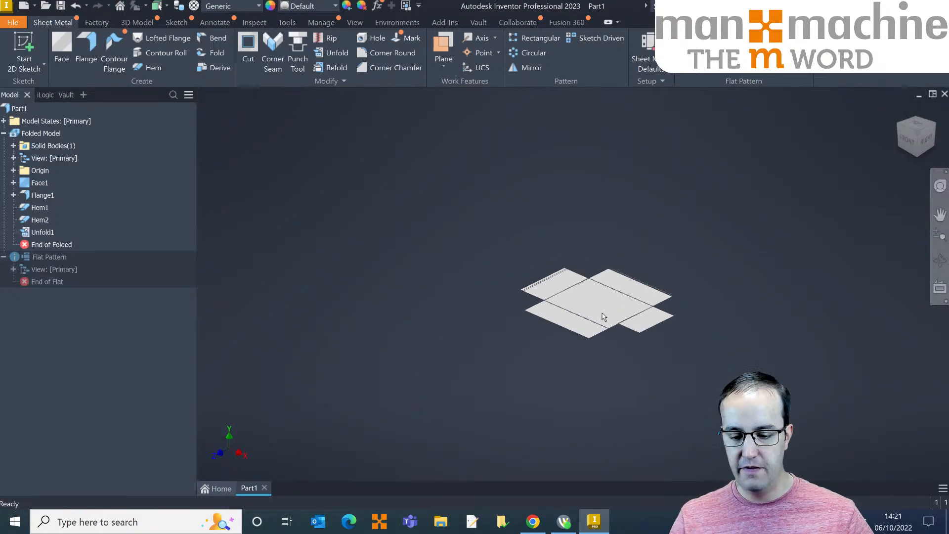
pyautogui.scroll(6, 603, 316)
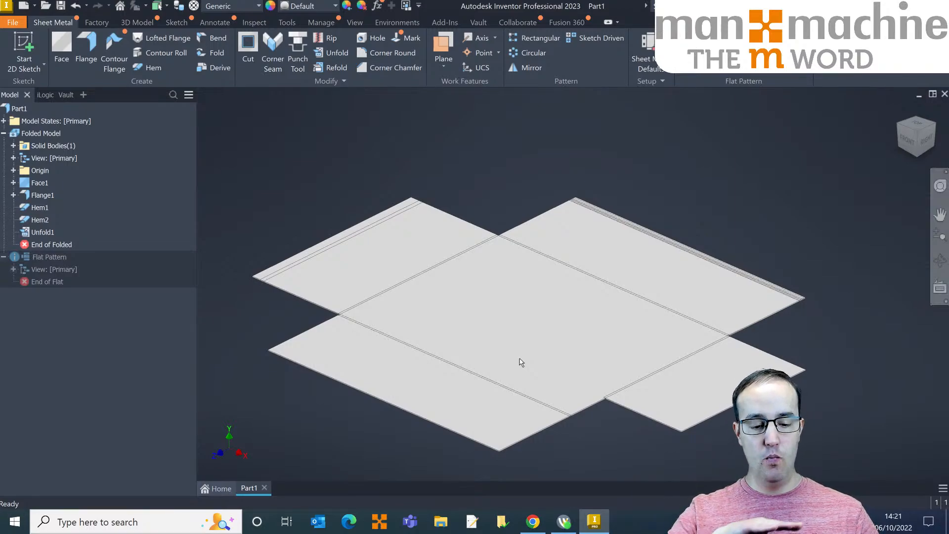
pyautogui.moveTo(535, 378)
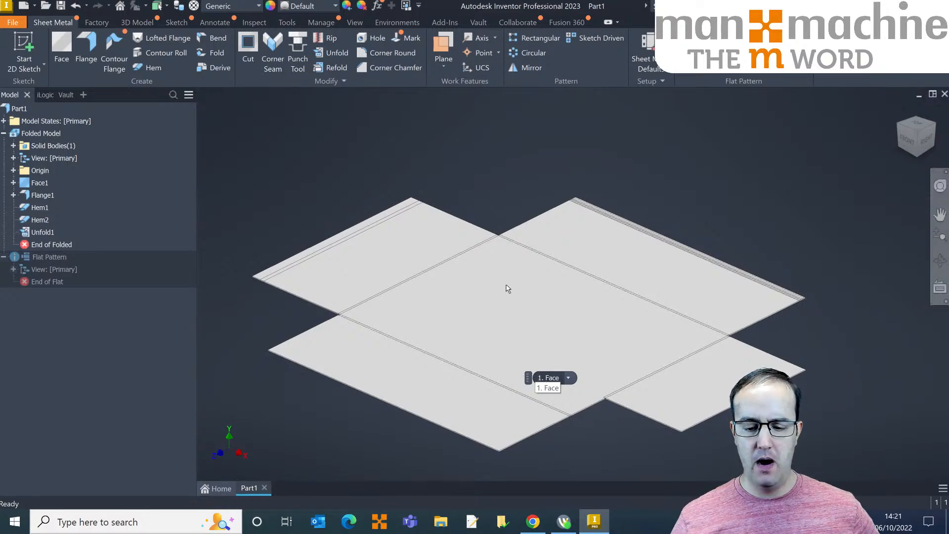
# From the top view, start a sketch on the unfolded rear long flange and project that face's outline, accepting the reported problems
pyautogui.click(916, 126)
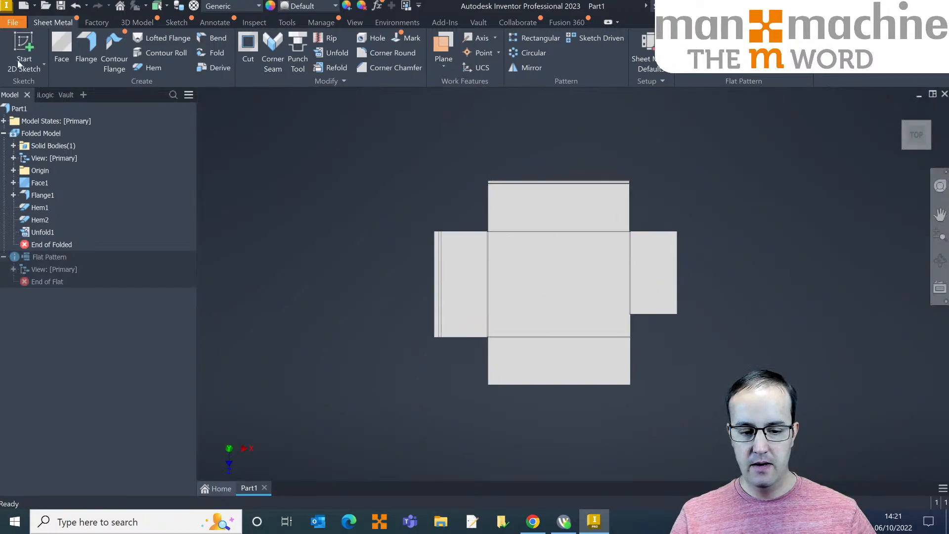
pyautogui.click(22, 59)
pyautogui.click(553, 210)
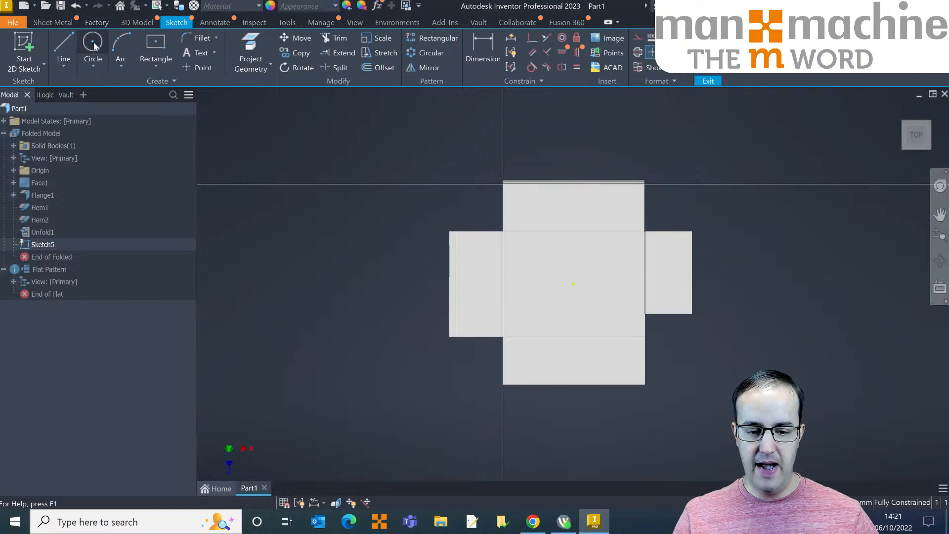
pyautogui.click(92, 65)
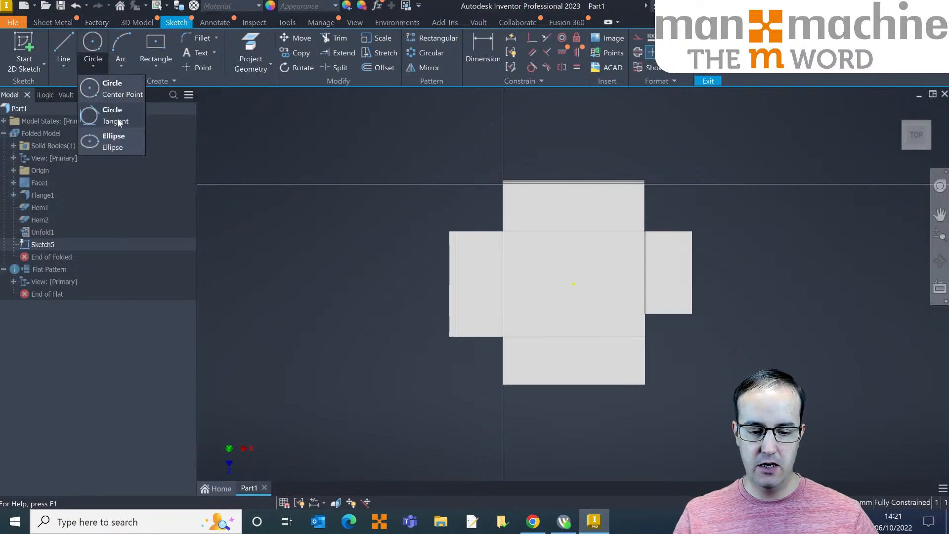
pyautogui.click(93, 61)
pyautogui.click(155, 65)
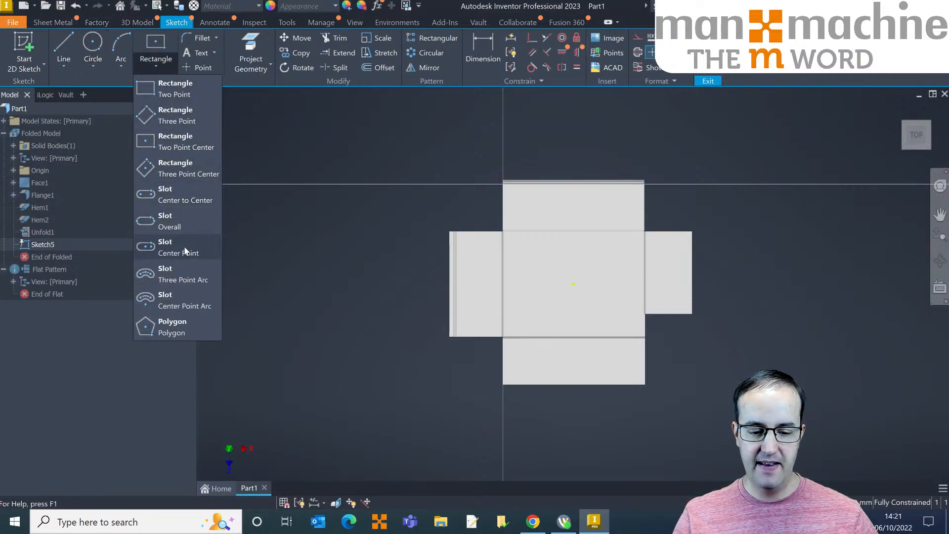
pyautogui.click(180, 198)
pyautogui.scroll(5, 568, 222)
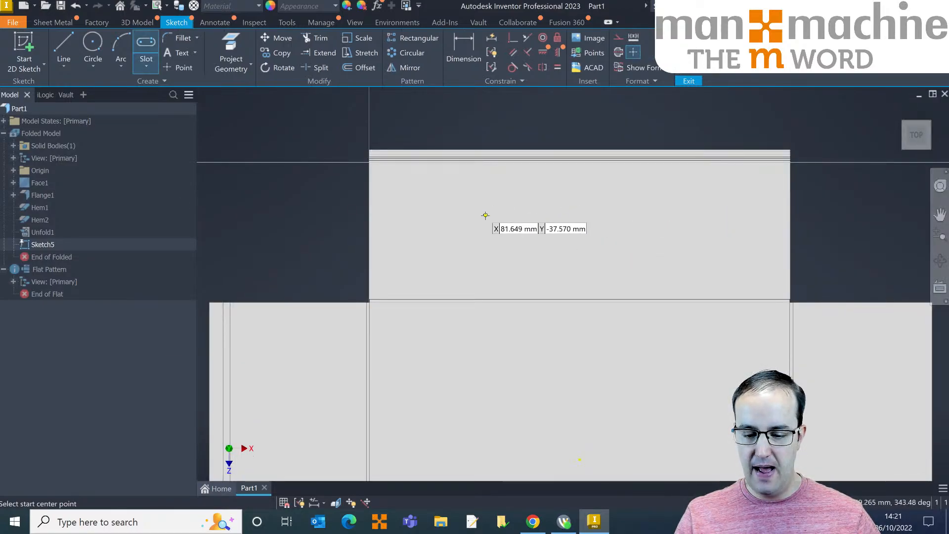
pyautogui.click(232, 44)
pyautogui.click(512, 242)
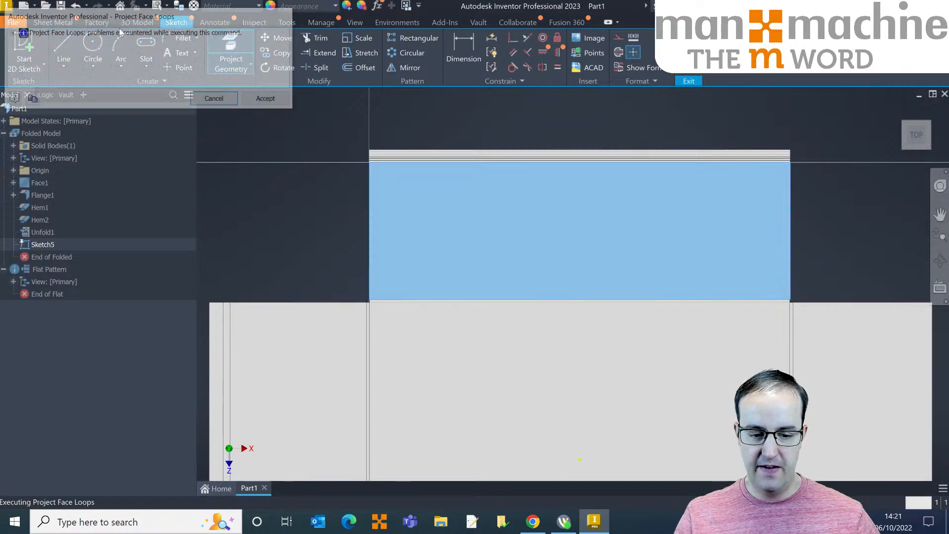
pyautogui.click(267, 100)
# Sketch a long horizontal center-to-center slot across the middle of the rear flange and finish the sketch
pyautogui.click(151, 48)
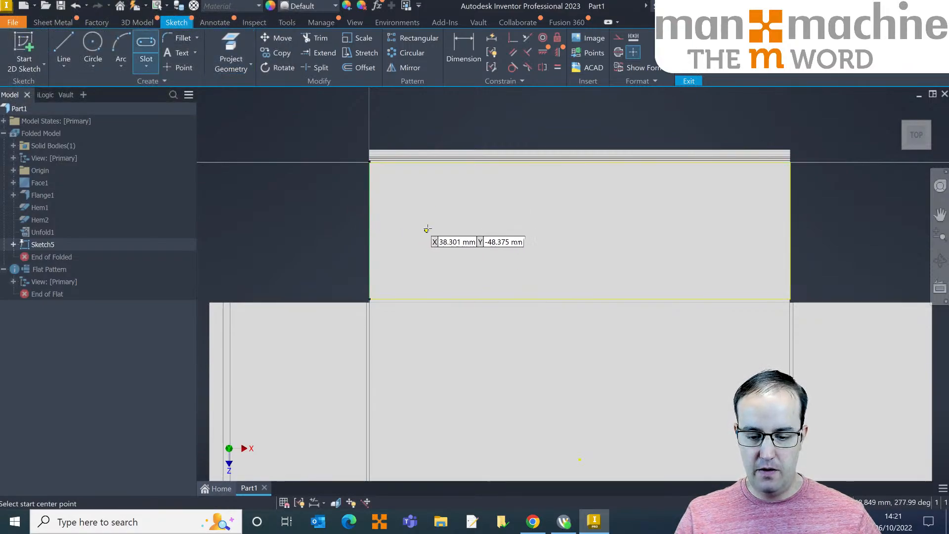
pyautogui.click(447, 229)
pyautogui.click(723, 231)
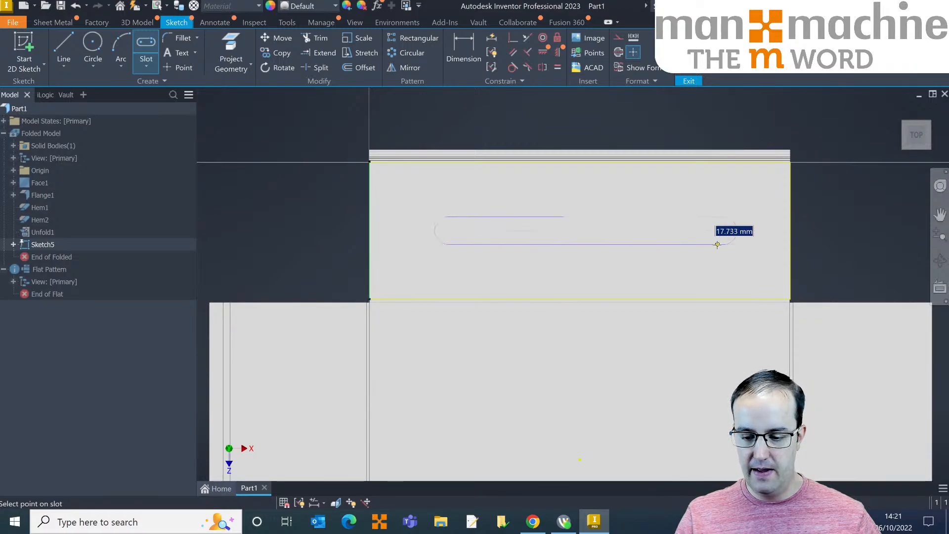
pyautogui.click(721, 249)
pyautogui.rightClick(248, 194)
pyautogui.click(277, 159)
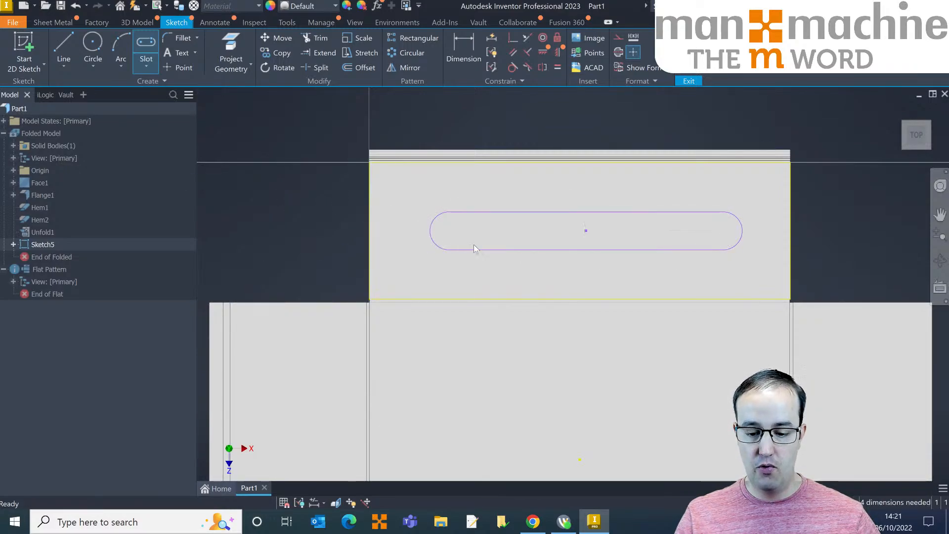
pyautogui.scroll(3, 563, 279)
pyautogui.rightClick(560, 288)
pyautogui.click(616, 214)
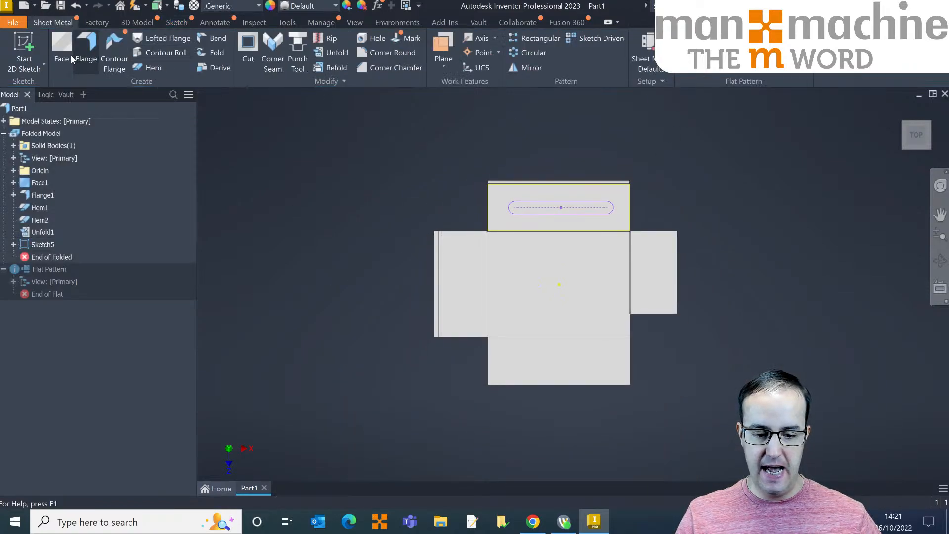
# Cut the slot profile through the rear flange by a distance of Thickness and accept the reported problems
pyautogui.click(248, 49)
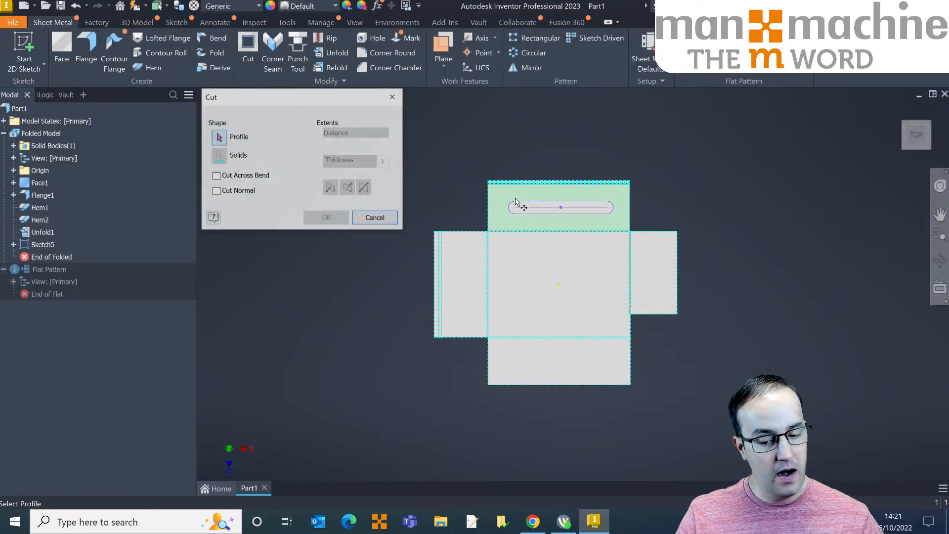
pyautogui.click(538, 211)
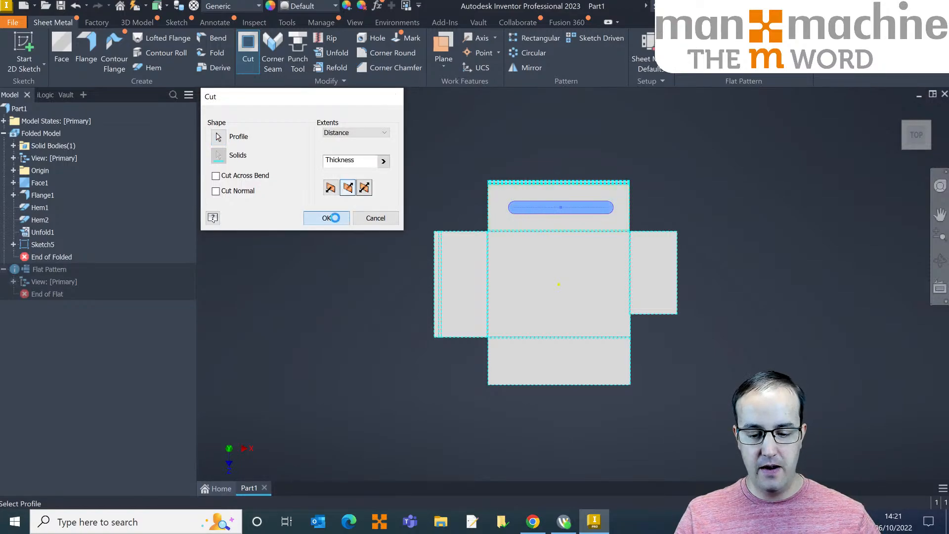
pyautogui.click(326, 218)
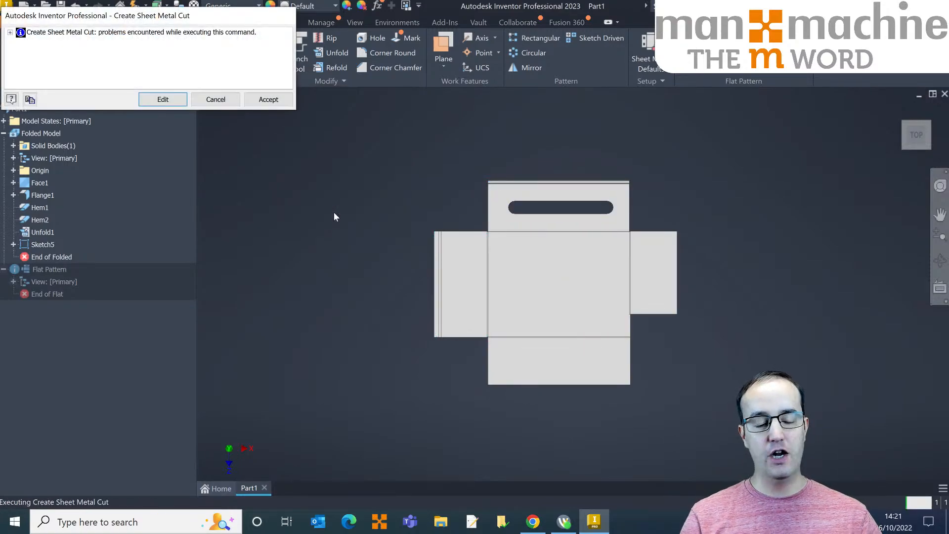
pyautogui.click(256, 99)
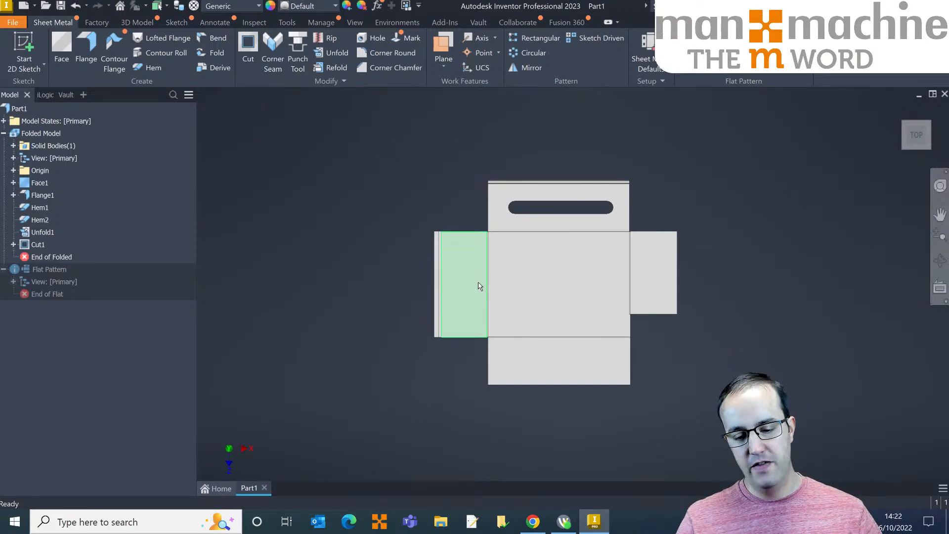
# On the base face, sketch a horizontal center-to-center slot straddling the bend to the hemmed short flange, and finish the sketch
pyautogui.scroll(3, 477, 286)
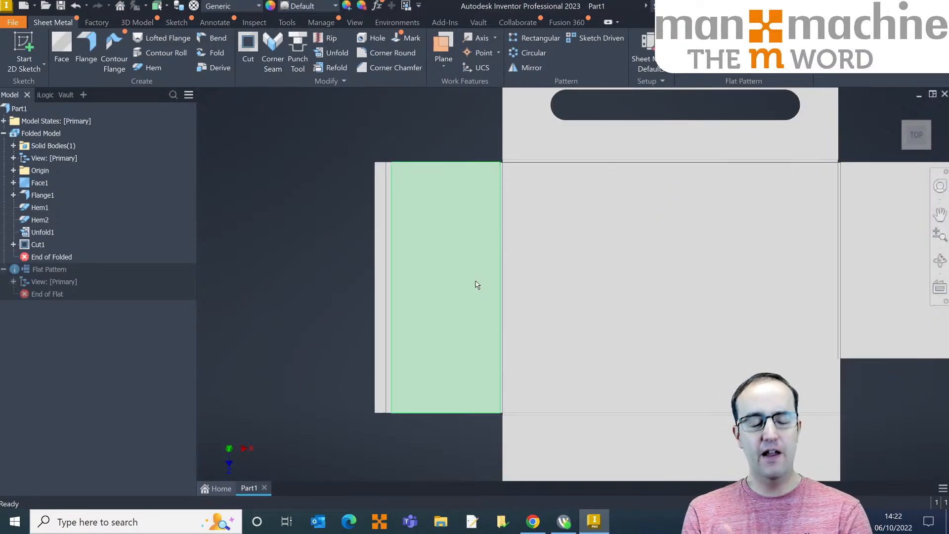
pyautogui.moveTo(492, 300)
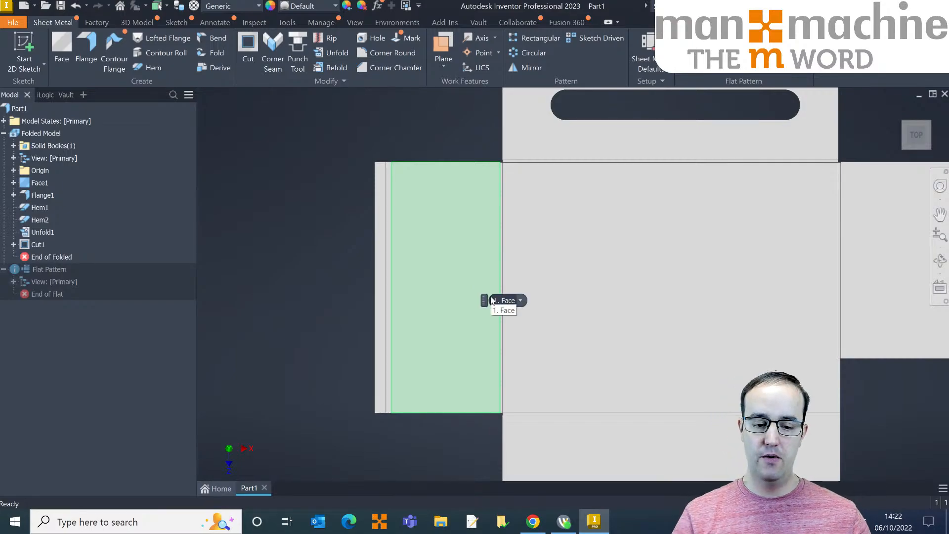
pyautogui.click(25, 49)
pyautogui.click(538, 324)
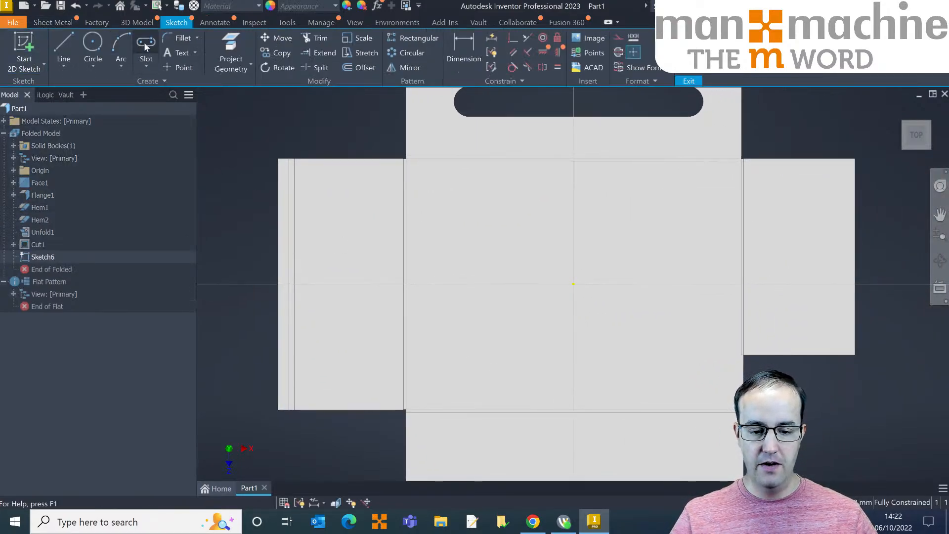
pyautogui.click(143, 43)
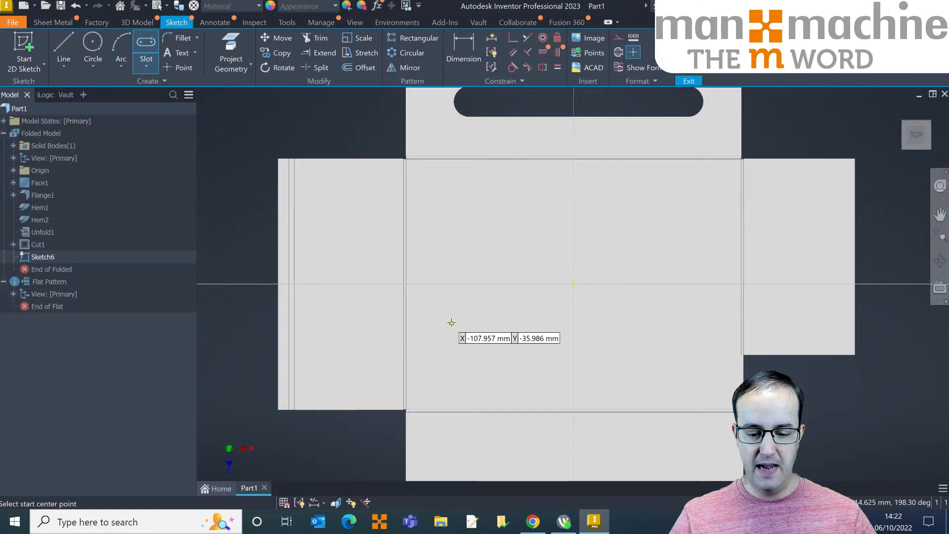
pyautogui.click(445, 283)
pyautogui.click(358, 284)
pyautogui.click(360, 302)
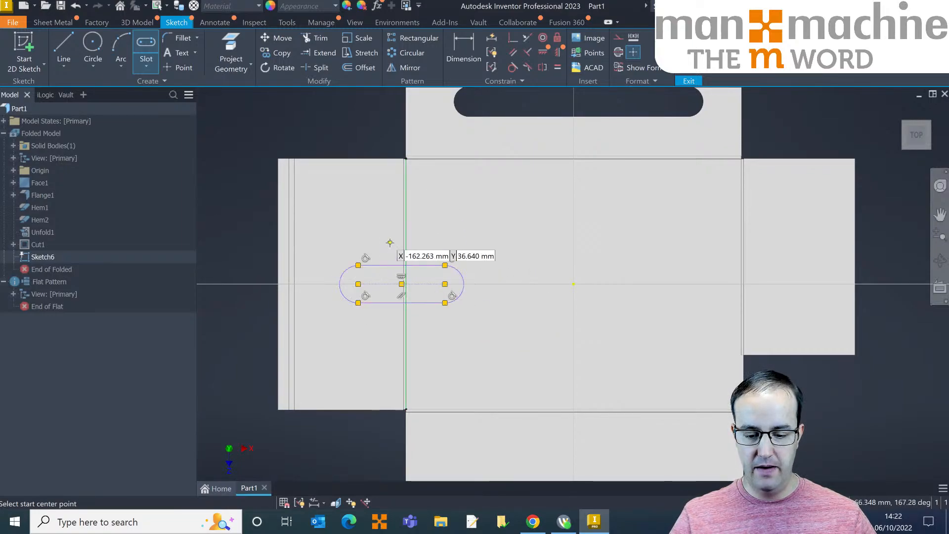
pyautogui.rightClick(371, 212)
pyautogui.click(409, 206)
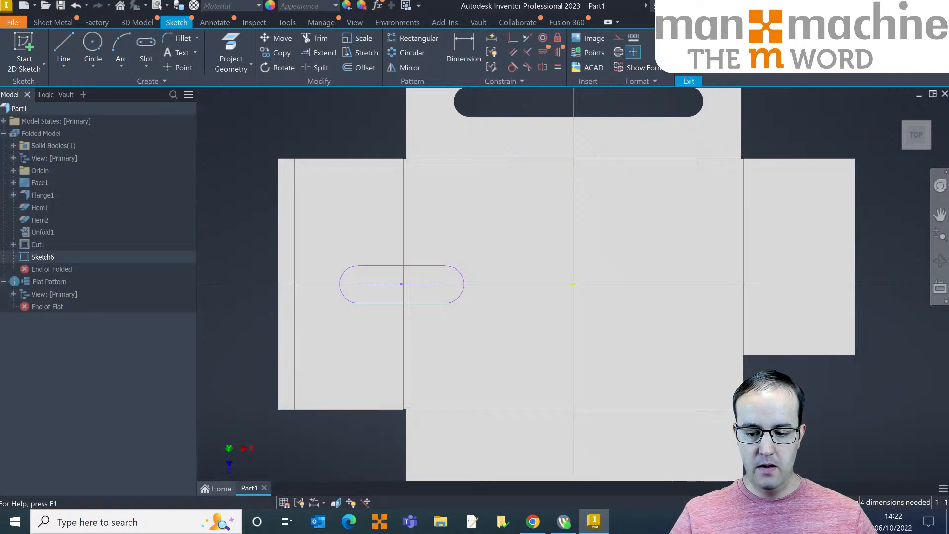
pyautogui.click(689, 81)
# Cut the slot profile through the sheet across the bend to the hemmed short flange and accept the reported problems
pyautogui.click(248, 50)
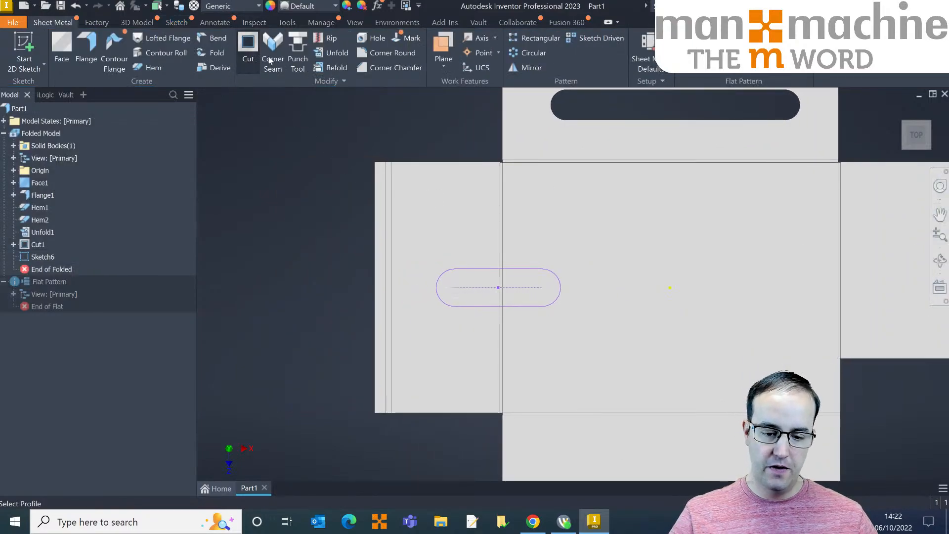
pyautogui.click(327, 216)
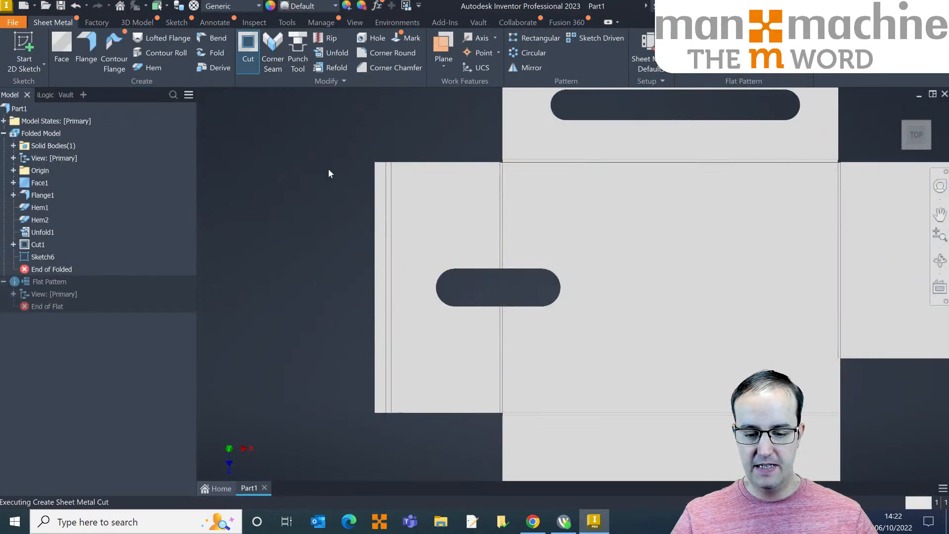
pyautogui.click(269, 97)
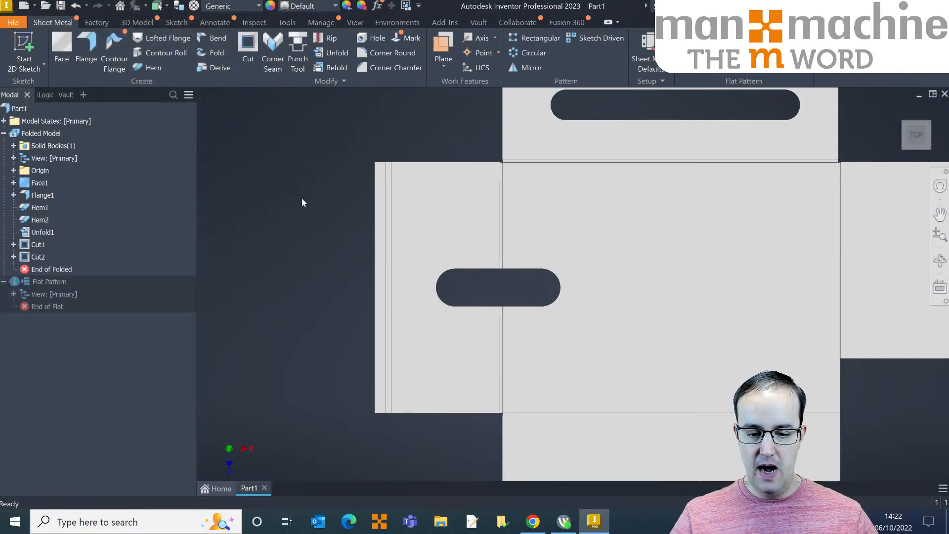
# Try refolding all bends with the base face as the stationary reference, and undo the refold
pyautogui.click(331, 67)
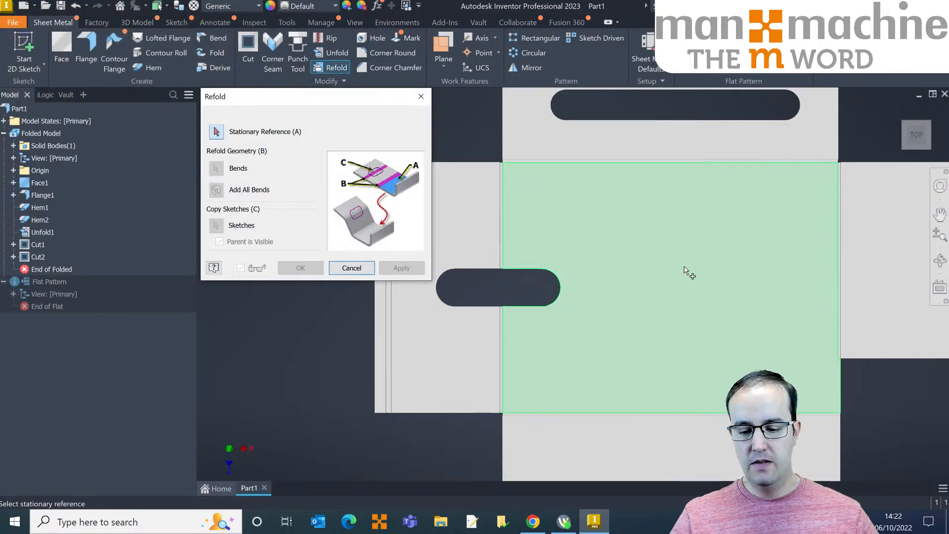
pyautogui.click(685, 271)
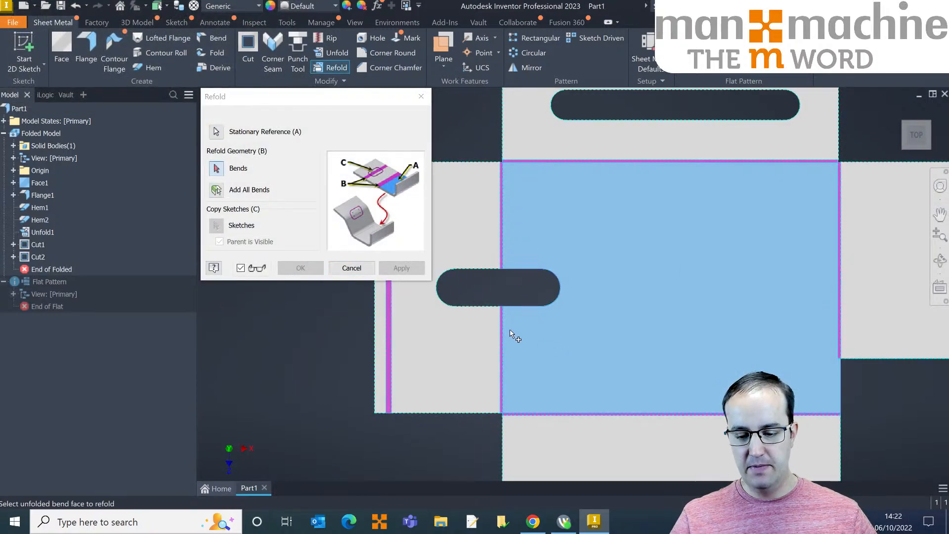
pyautogui.click(217, 190)
pyautogui.click(301, 268)
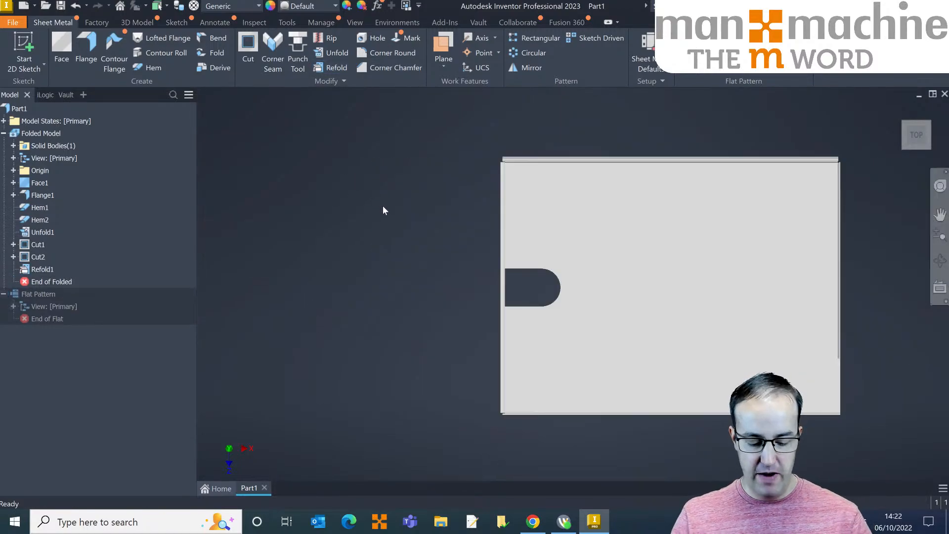
pyautogui.moveTo(383, 207)
pyautogui.keyDown('shift'); pyautogui.mouseDown(button='middle')
pyautogui.moveTo(389, 246)
pyautogui.moveTo(398, 203)
pyautogui.moveTo(402, 258)
pyautogui.moveTo(517, 245)
pyautogui.moveTo(564, 227)
pyautogui.moveTo(498, 231)
pyautogui.moveTo(485, 247)
pyautogui.mouseUp(button='middle'); pyautogui.keyUp('shift')
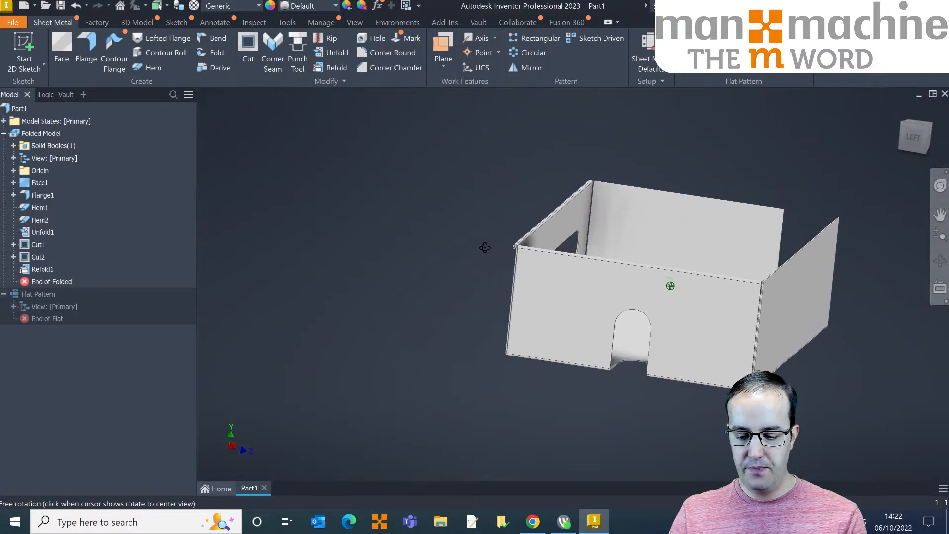
pyautogui.hotkey('ctrl', 'z')
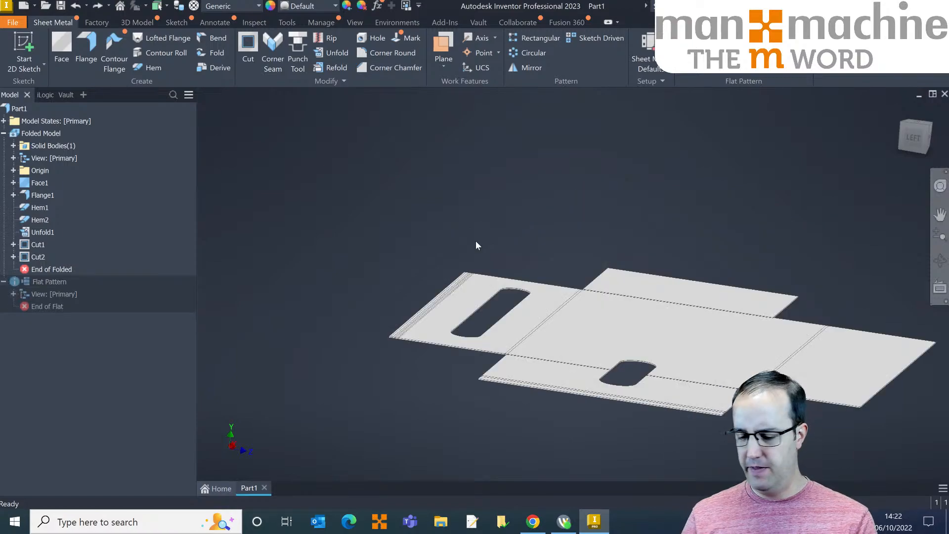
# Reopen the sketch of the bend-crossing slot and move the slot along its centerline further into the base face
pyautogui.keyDown('shift'); pyautogui.moveTo(483, 238); pyautogui.dragTo(598, 247, button='middle'); pyautogui.keyUp('shift')
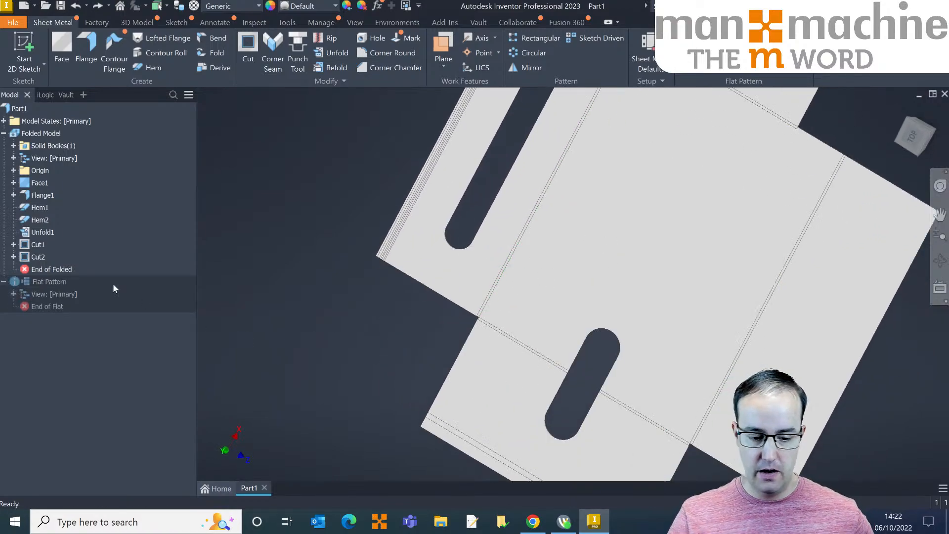
pyautogui.click(14, 256)
pyautogui.click(52, 269)
pyautogui.keyDown('shift'); pyautogui.moveTo(618, 366); pyautogui.dragTo(652, 355, button='middle'); pyautogui.keyUp('shift')
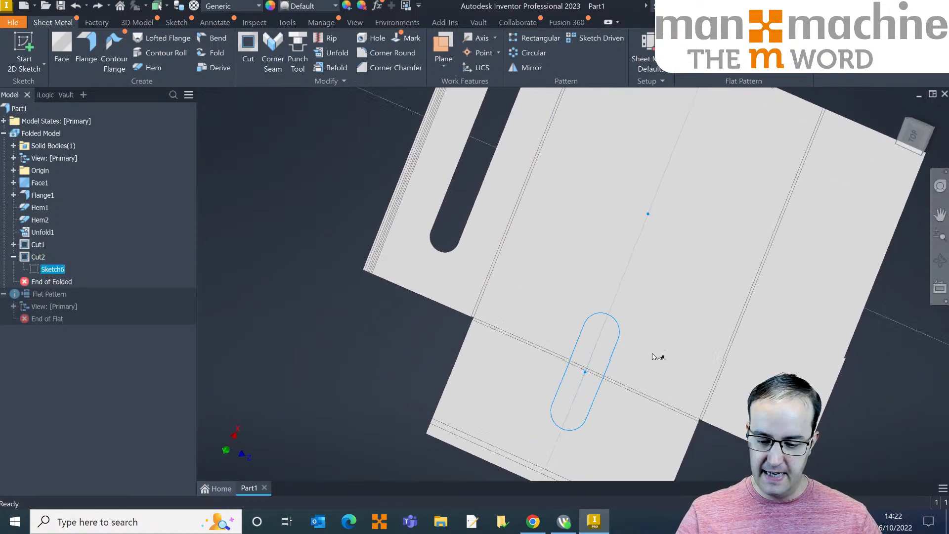
pyautogui.doubleClick(598, 341)
pyautogui.moveTo(575, 340); pyautogui.dragTo(573, 283)
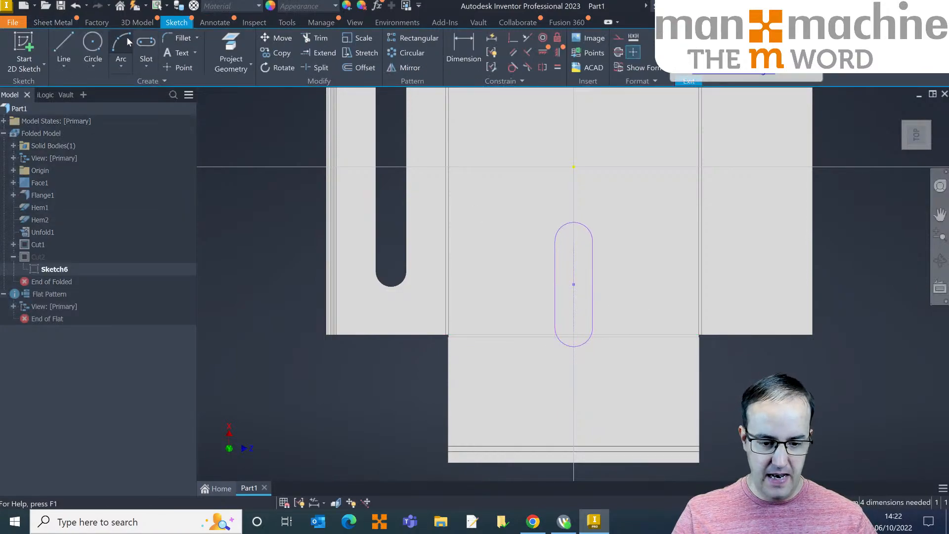
# Add a circle straddling the same bend beside the slot, finish the sketch, and accept the reported problems
pyautogui.click(97, 48)
pyautogui.click(496, 324)
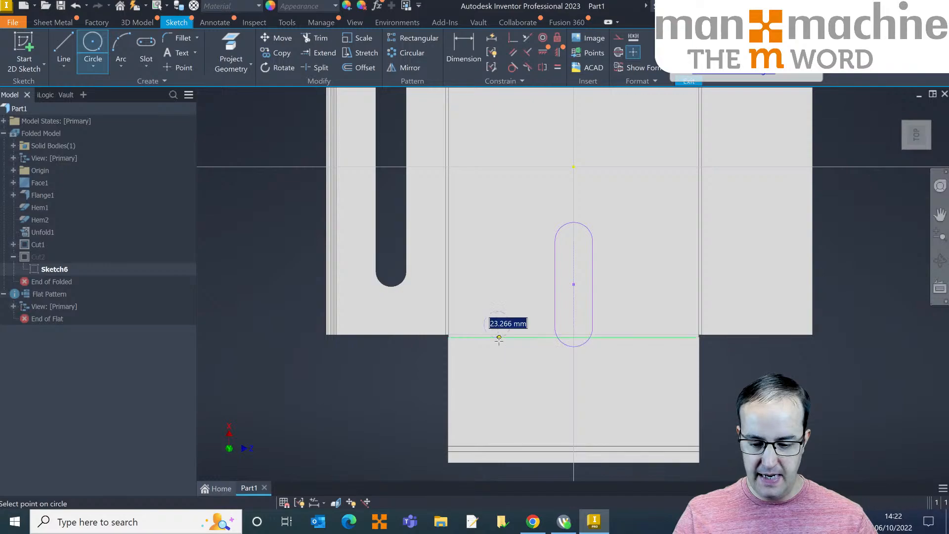
pyautogui.click(498, 360)
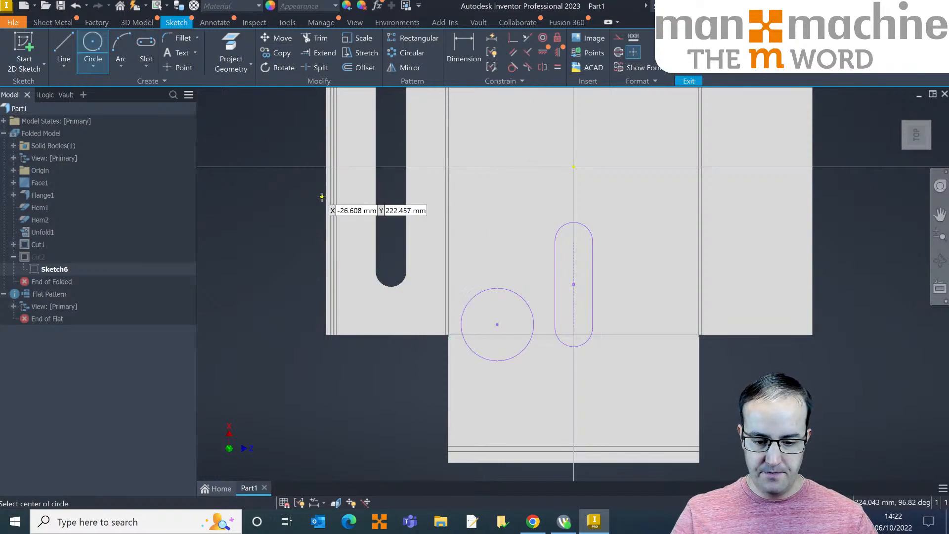
pyautogui.moveTo(276, 172); pyautogui.dragTo(281, 232, button='right')
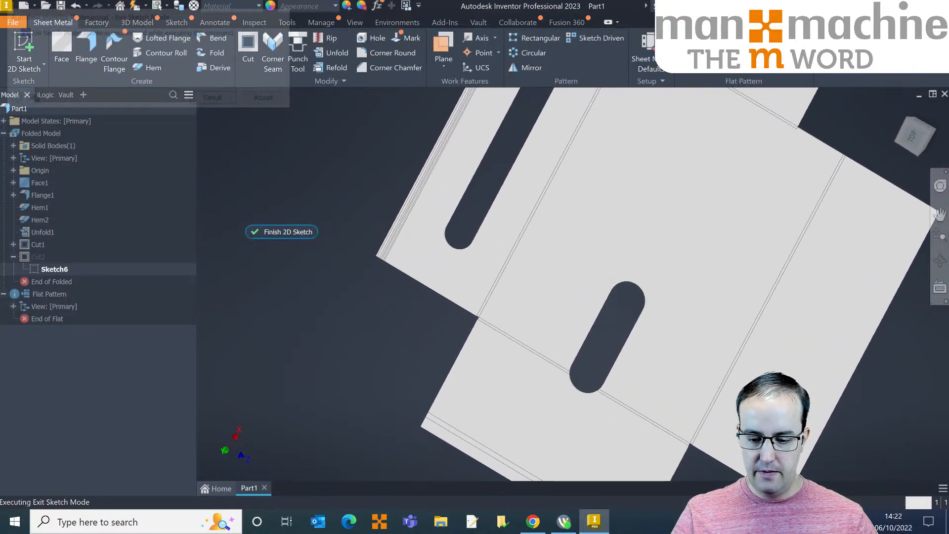
pyautogui.click(269, 99)
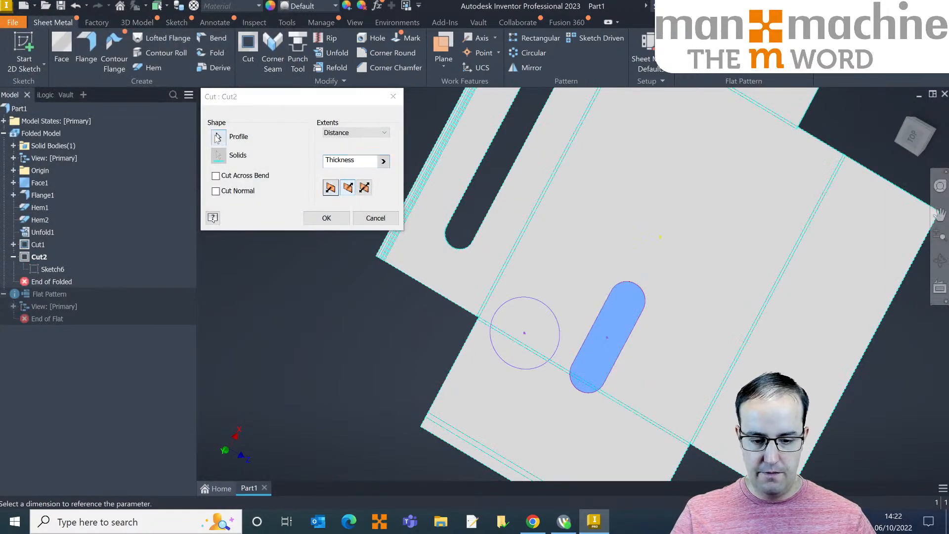
# Add the circle to the profile of the slot's existing cut at Thickness distance and accept the reported problems
pyautogui.click(509, 319)
pyautogui.click(326, 218)
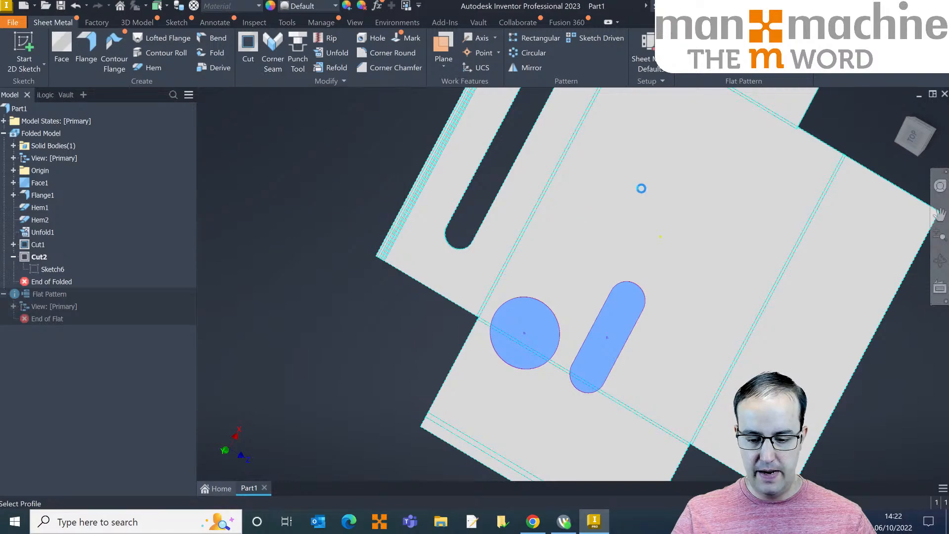
pyautogui.click(268, 99)
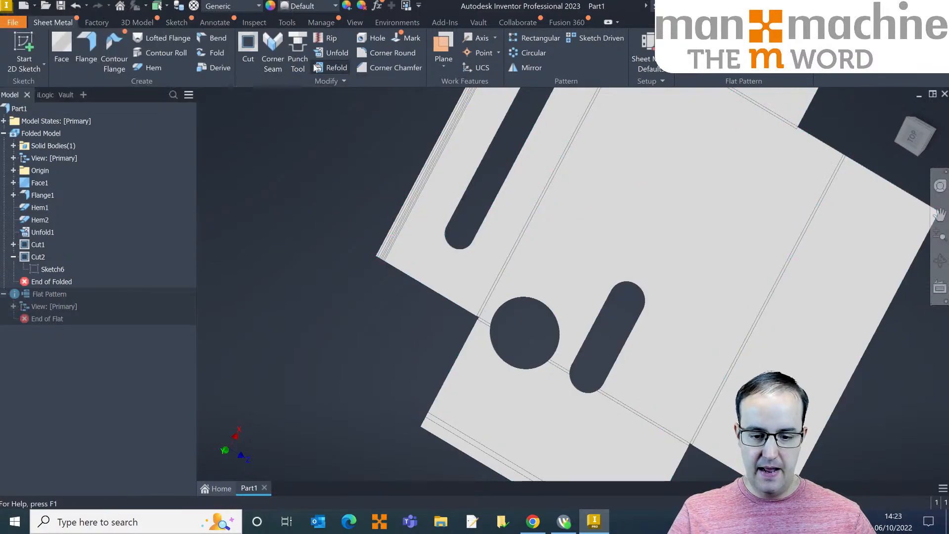
# Refold all bends using the base face as the stationary reference
pyautogui.click(317, 67)
pyautogui.click(662, 211)
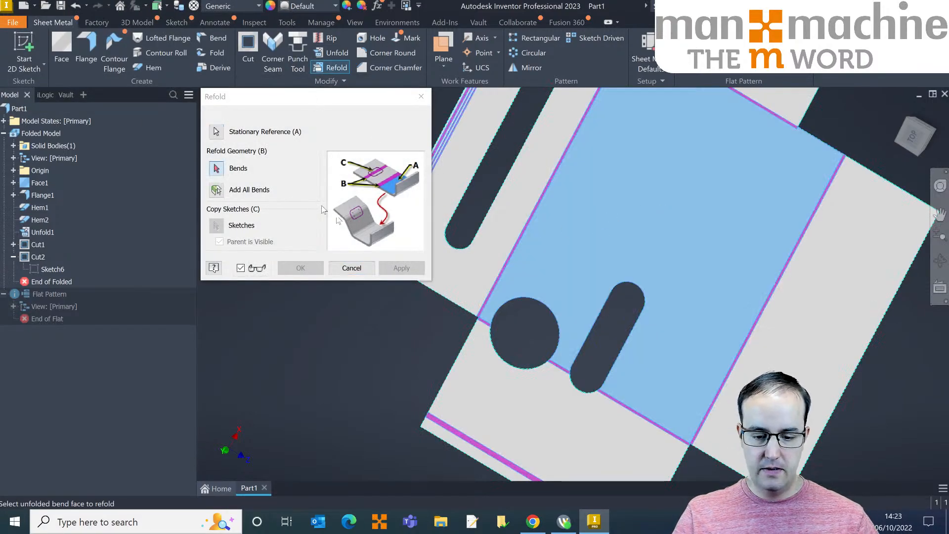
pyautogui.click(223, 190)
pyautogui.click(301, 268)
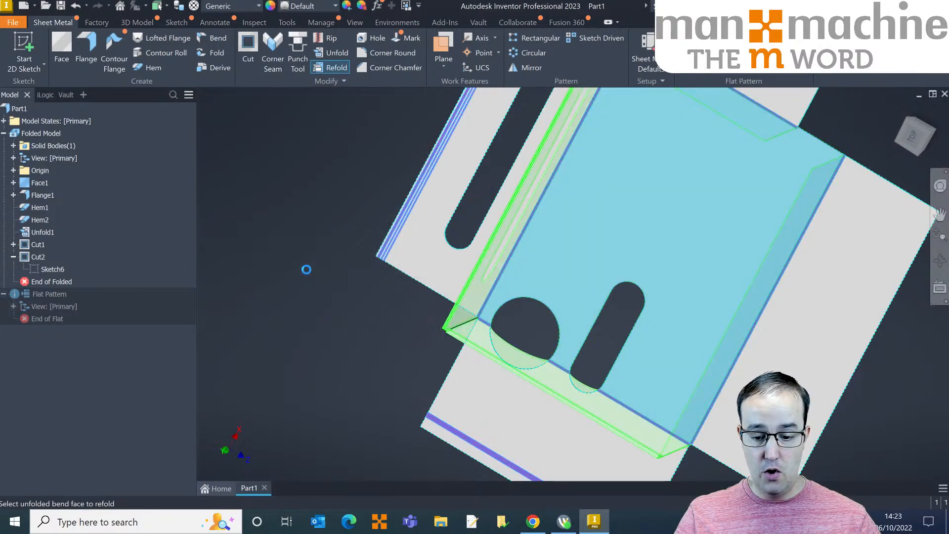
# Examine the refolded box from several sides, up close at the slot and circular cutouts crossing the bend
pyautogui.keyDown('shift'); pyautogui.moveTo(390, 339); pyautogui.dragTo(519, 297, button='middle'); pyautogui.keyUp('shift')
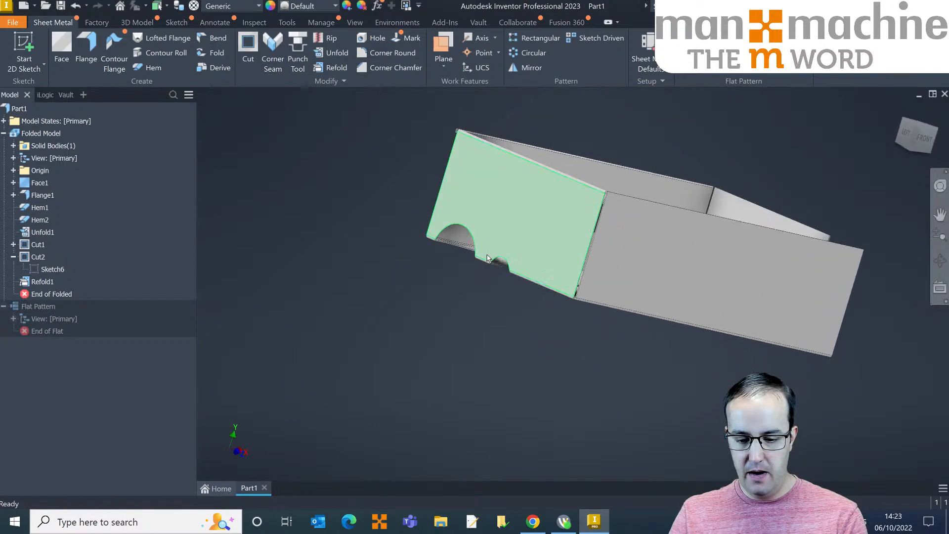
pyautogui.scroll(7, 478, 257)
pyautogui.keyDown('shift'); pyautogui.moveTo(478, 257); pyautogui.dragTo(519, 257, button='middle'); pyautogui.keyUp('shift')
pyautogui.moveTo(457, 267); pyautogui.dragTo(568, 286, button='middle')
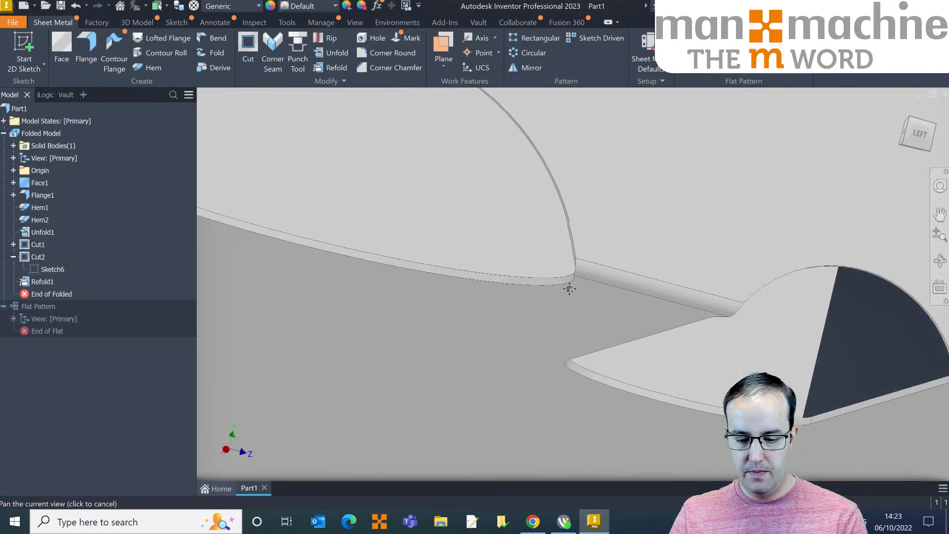
pyautogui.scroll(5, 569, 284)
pyautogui.scroll(-10, 568, 283)
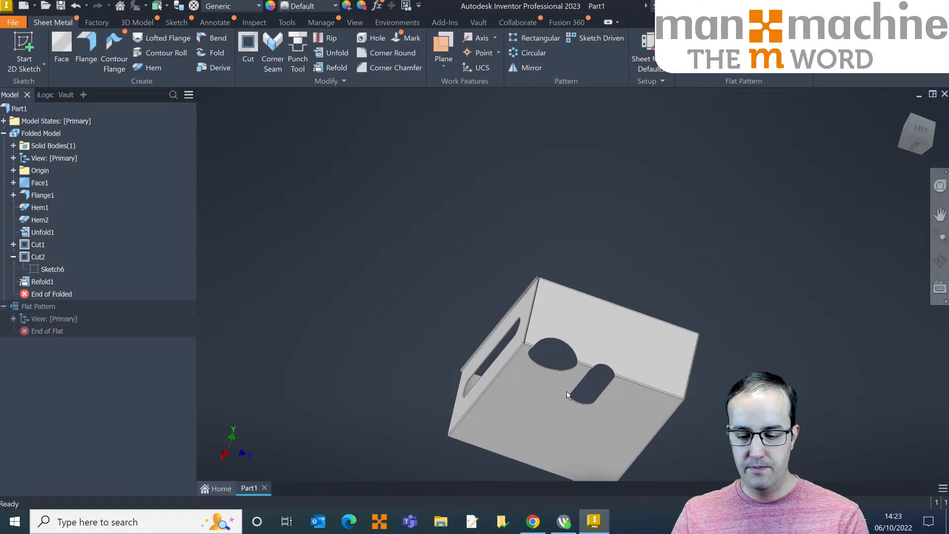
pyautogui.keyDown('shift'); pyautogui.moveTo(566, 390); pyautogui.dragTo(564, 364, button='middle'); pyautogui.keyUp('shift')
pyautogui.scroll(3, 560, 366)
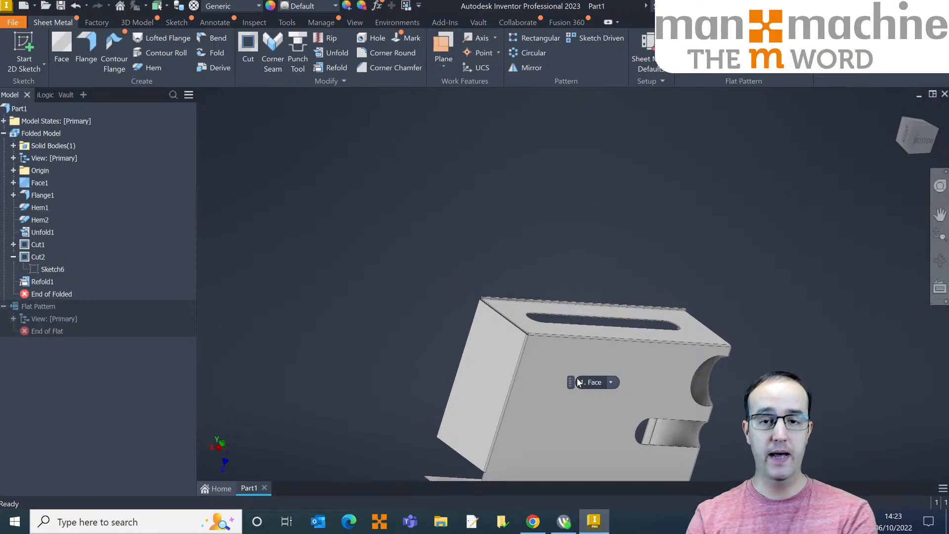
pyautogui.keyDown('shift'); pyautogui.moveTo(578, 382); pyautogui.dragTo(701, 316, button='middle'); pyautogui.keyUp('shift')
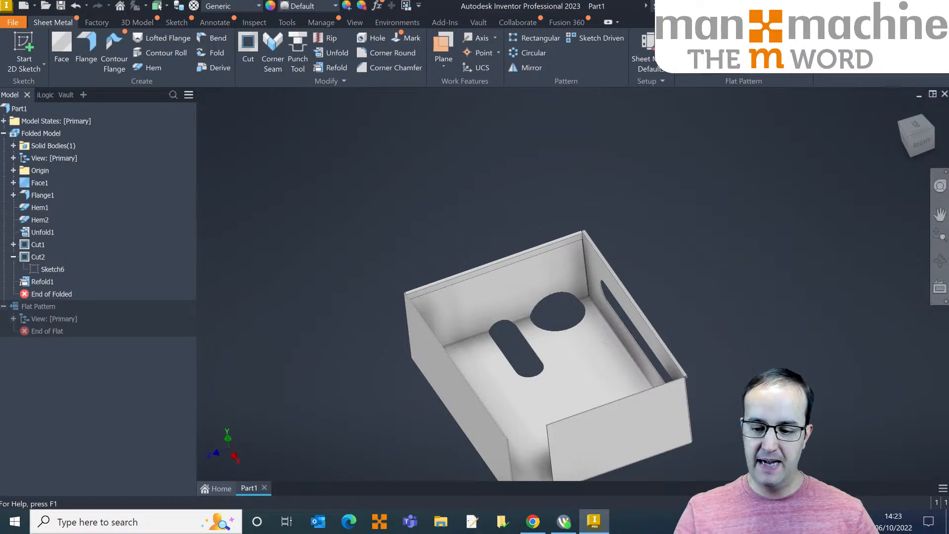
# Inspect the updated flat pattern with its cutouts and return to the folded part
pyautogui.click(694, 49)
pyautogui.moveTo(642, 233); pyautogui.dragTo(591, 330, button='middle')
pyautogui.moveTo(590, 262); pyautogui.dragTo(558, 328, button='middle')
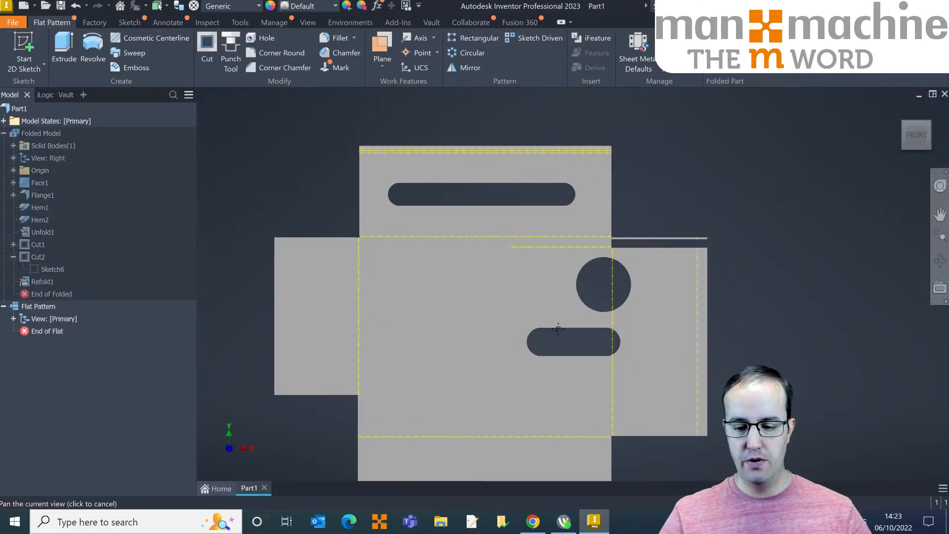
pyautogui.click(724, 49)
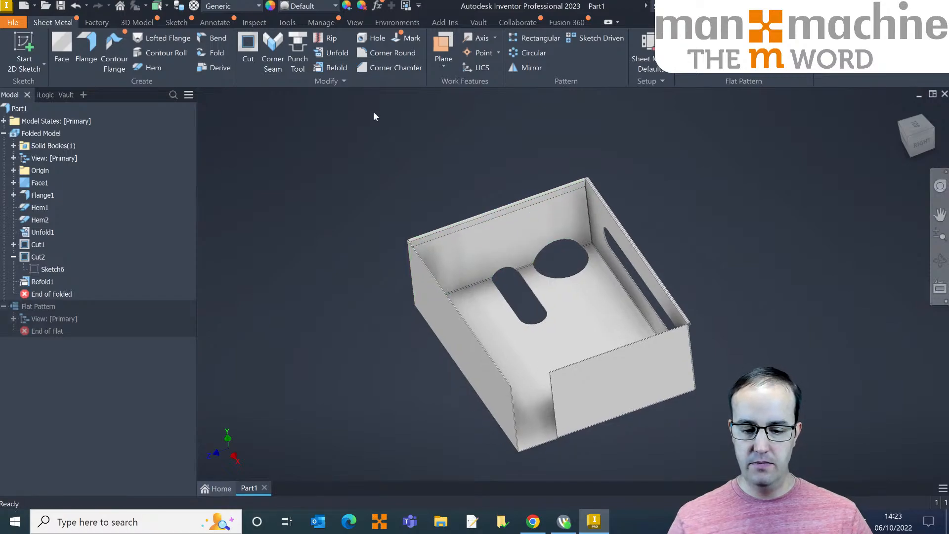
# Undo all the box's features back through the first sheet metal face, and undo the rectangle sketch as well
pyautogui.click(86, 5)
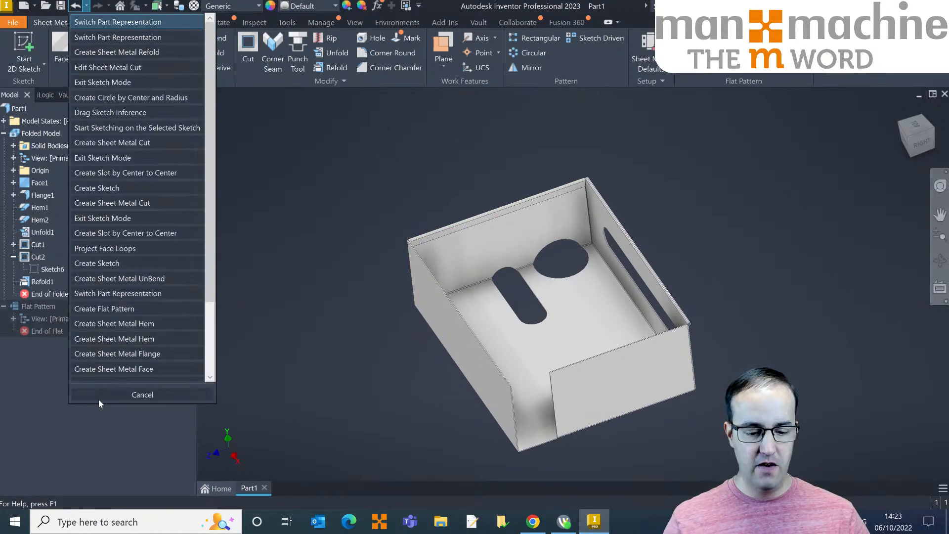
pyautogui.click(112, 368)
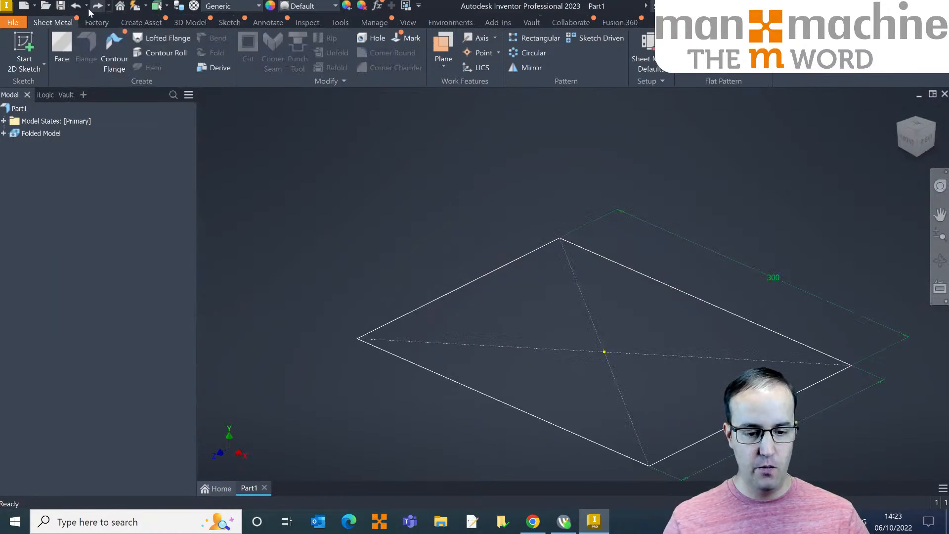
pyautogui.click(87, 6)
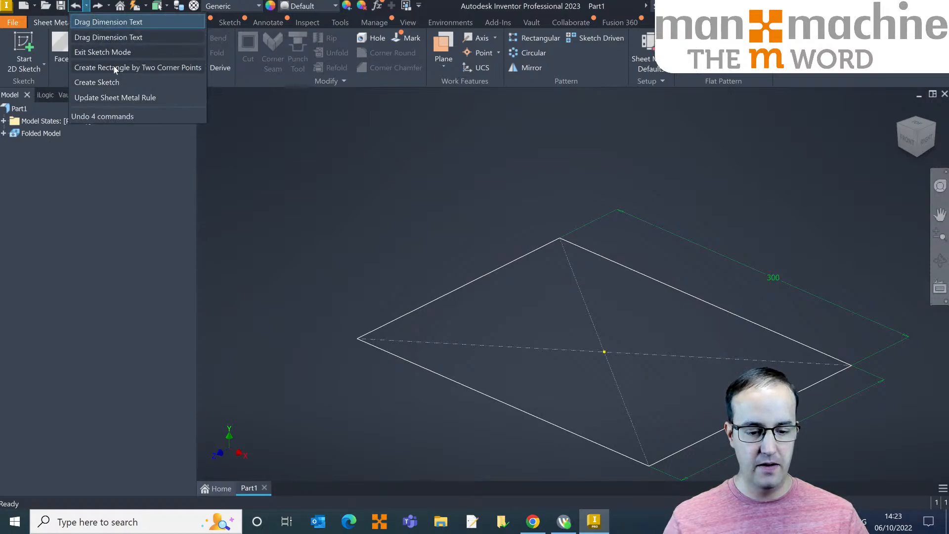
pyautogui.click(87, 7)
pyautogui.click(87, 7)
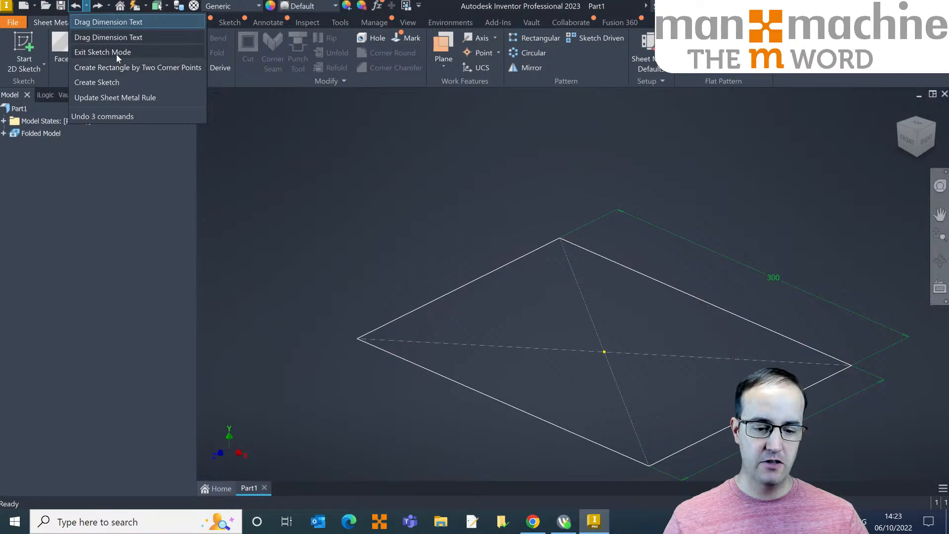
pyautogui.click(106, 82)
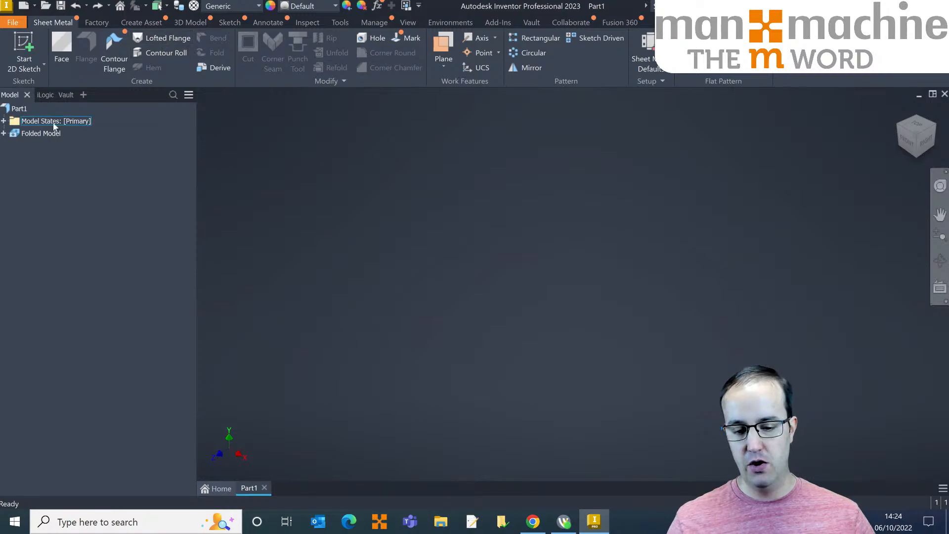
# Sketch an open profile on the front plane: a horizontal line about 14 mm long to the origin, an angled rise, a vertical and a short outward horizontal
pyautogui.click(24, 44)
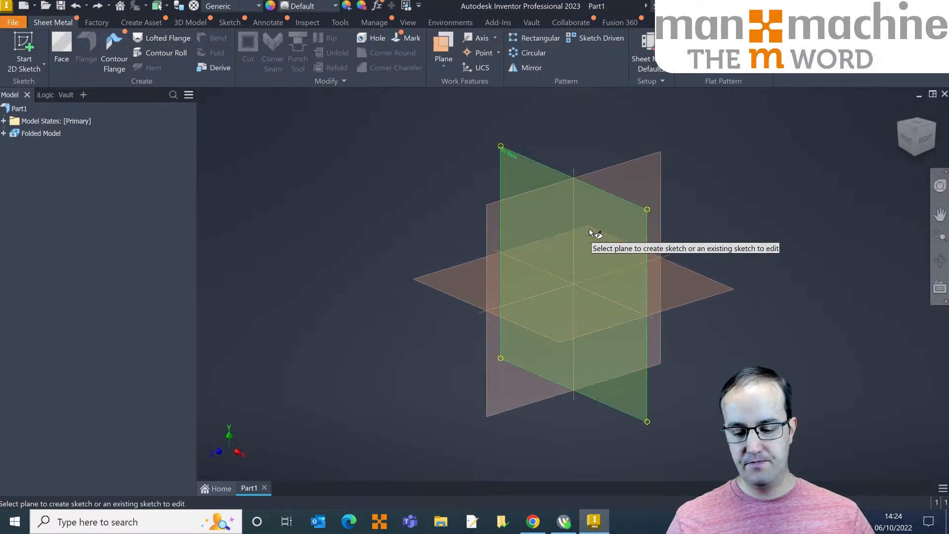
pyautogui.click(598, 216)
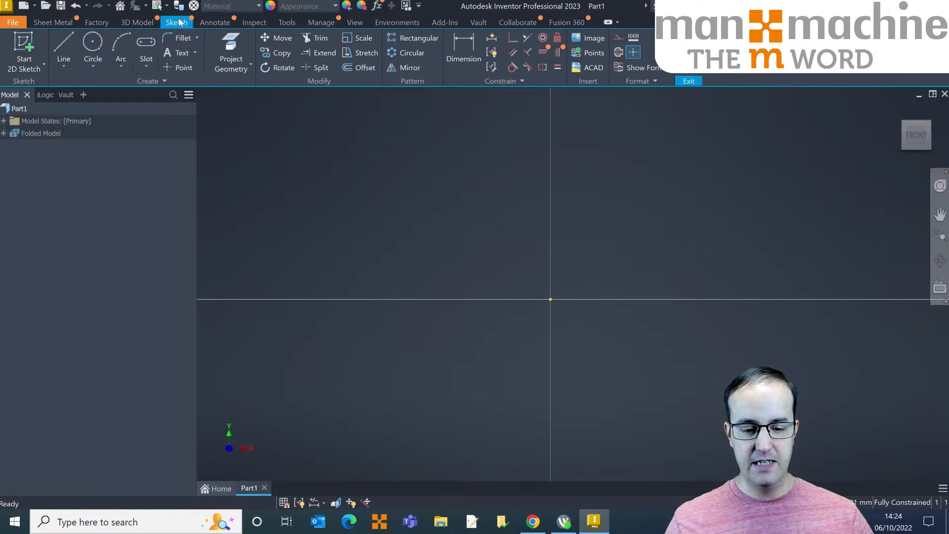
pyautogui.click(62, 43)
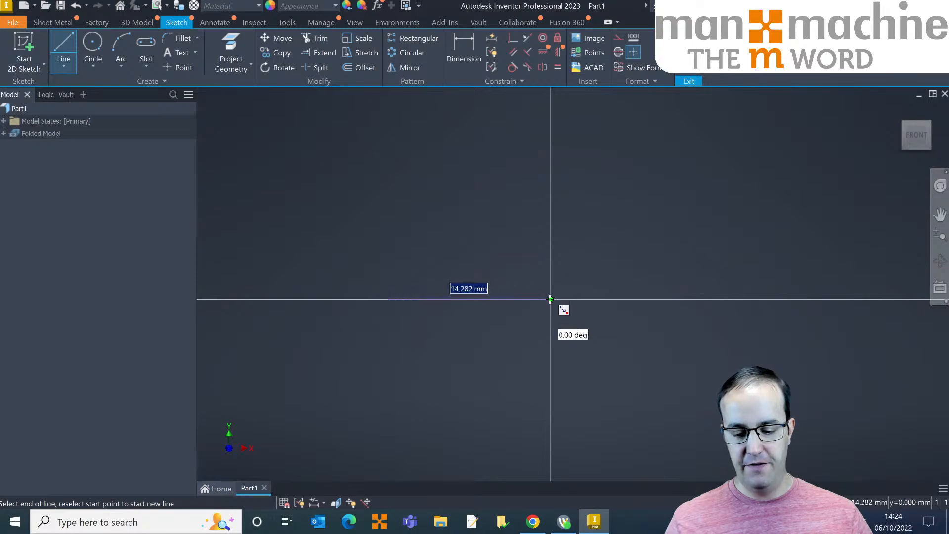
pyautogui.click(550, 299)
pyautogui.click(612, 195)
pyautogui.moveTo(600, 144); pyautogui.dragTo(595, 261, button='middle')
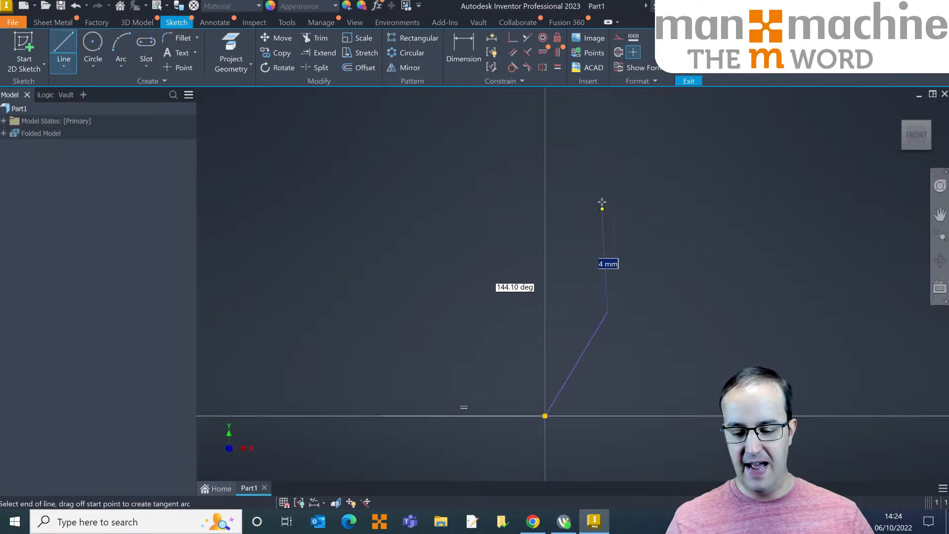
pyautogui.click(608, 169)
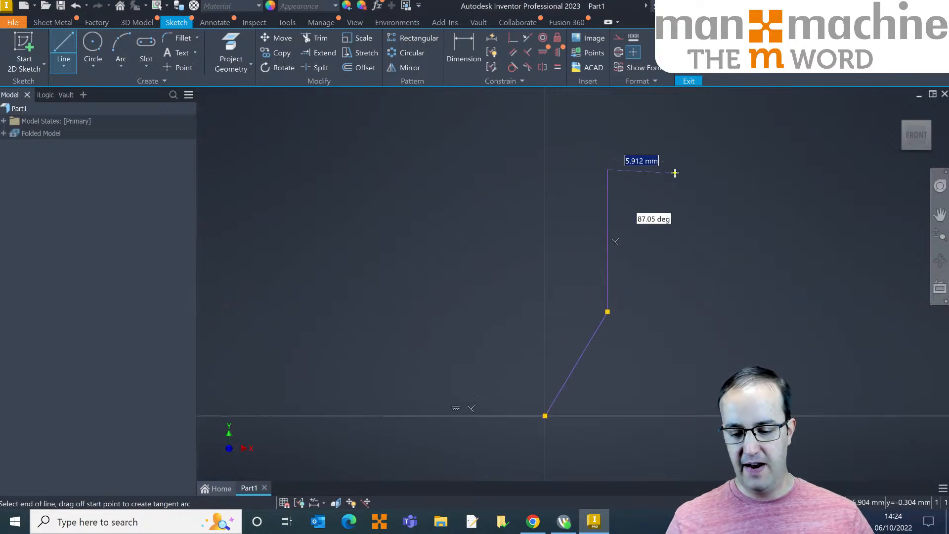
pyautogui.click(675, 169)
pyautogui.rightClick(463, 265)
pyautogui.click(506, 267)
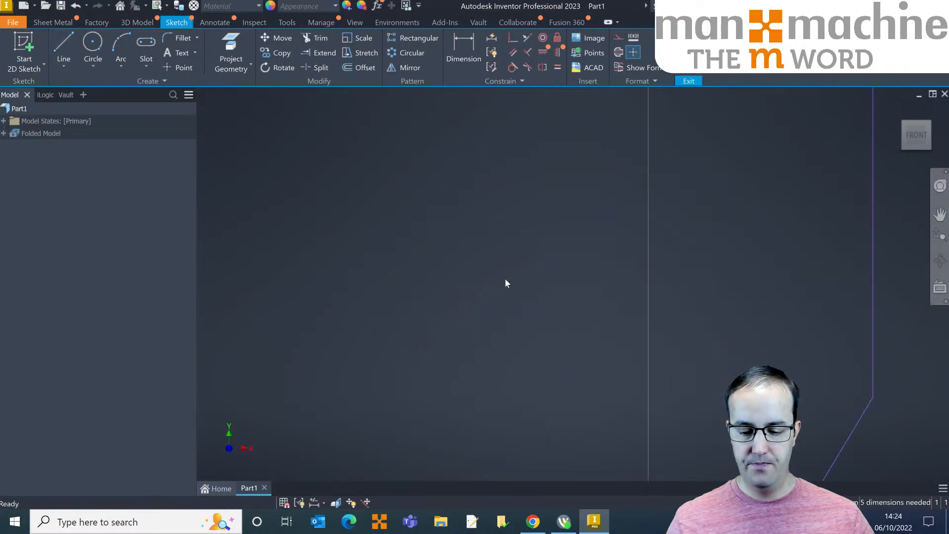
pyautogui.scroll(-4, 538, 330)
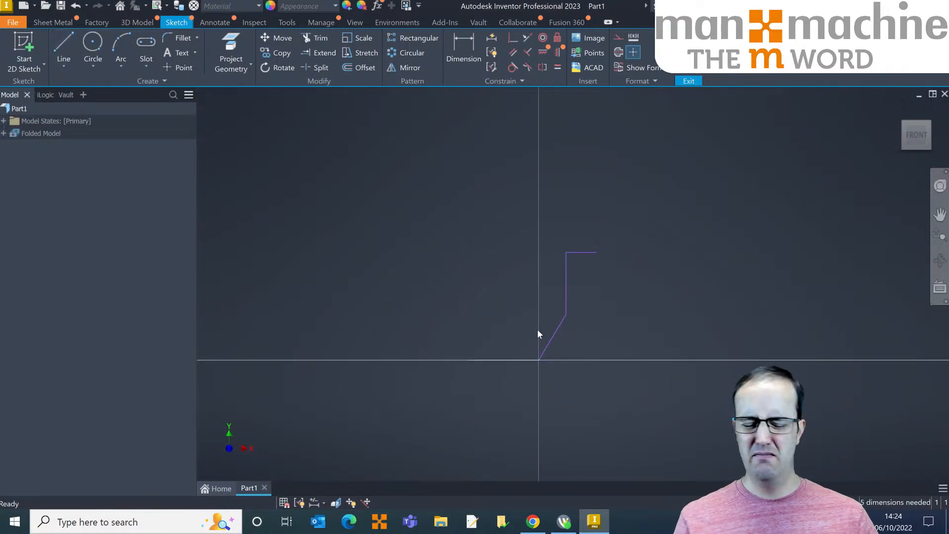
pyautogui.moveTo(545, 358); pyautogui.dragTo(547, 368, button='middle')
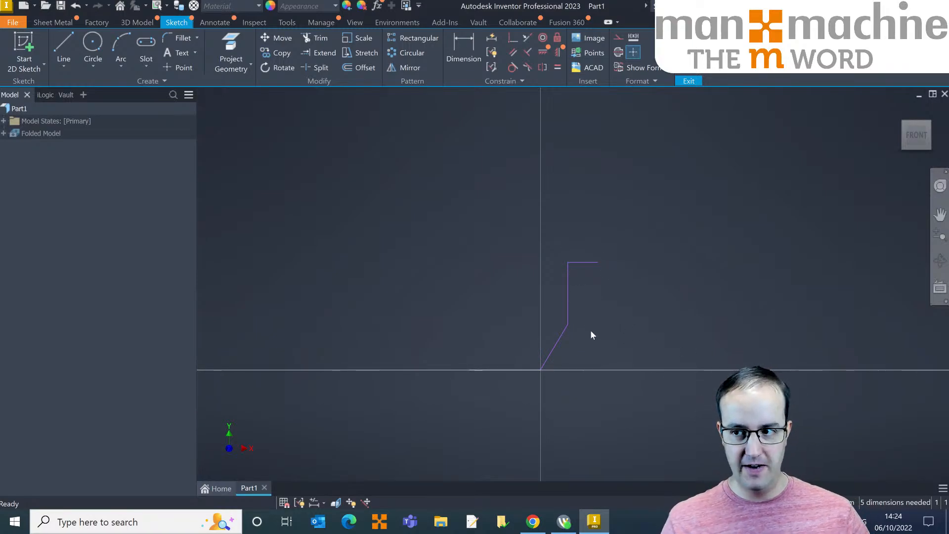
pyautogui.moveTo(525, 343); pyautogui.dragTo(536, 336, button='middle')
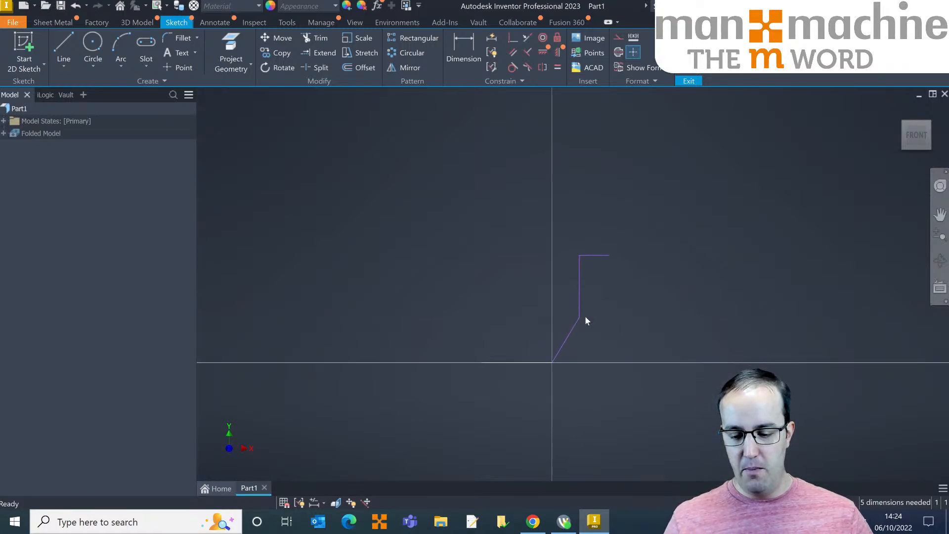
pyautogui.click(688, 52)
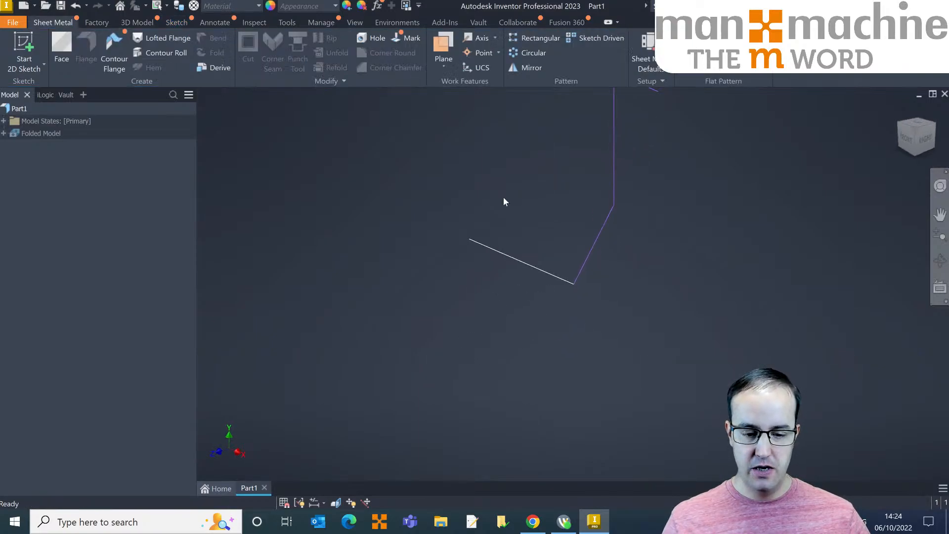
# Create a contour flange from the open profile with a width distance of 50 mm, checking how the bends follow the sketch corners
pyautogui.scroll(-4, 500, 196)
pyautogui.click(115, 51)
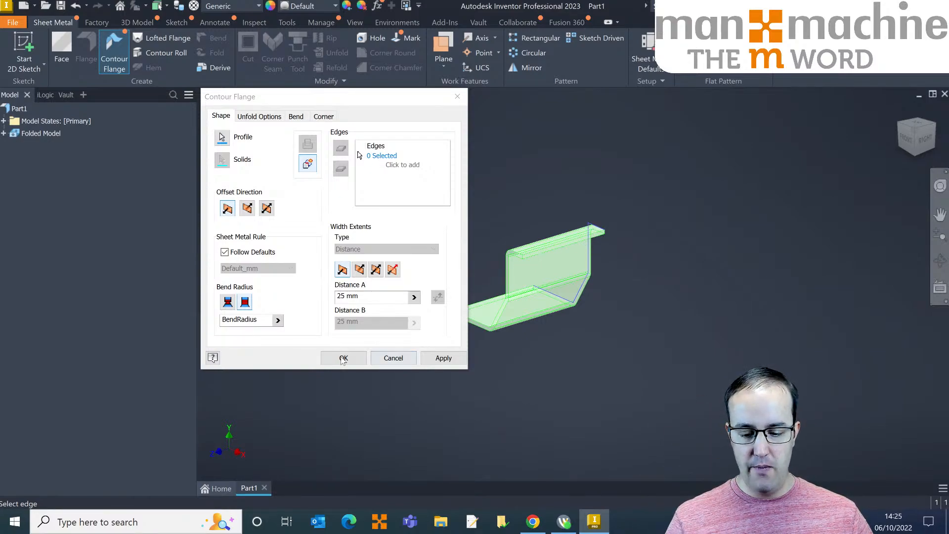
pyautogui.moveTo(863, 168); pyautogui.dragTo(873, 163, button='middle')
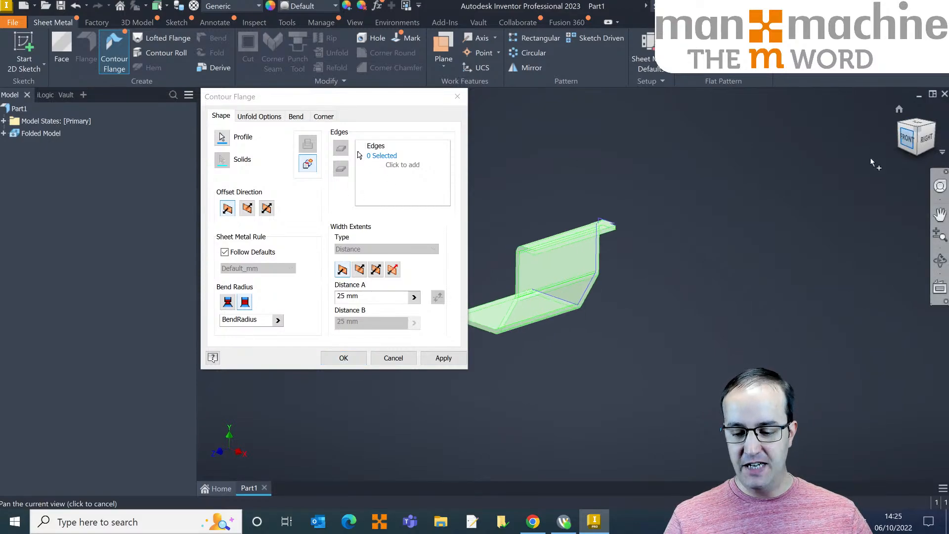
pyautogui.click(907, 140)
pyautogui.scroll(-5, 643, 302)
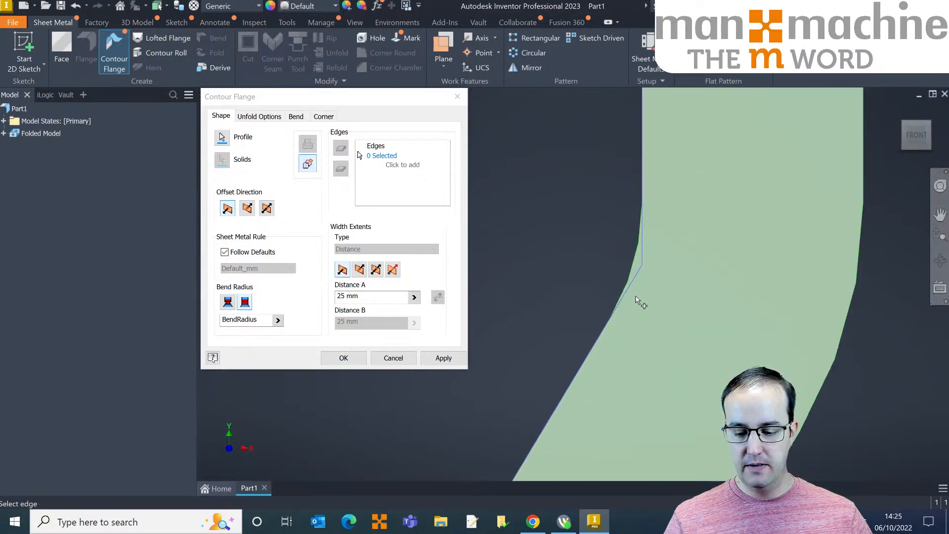
pyautogui.scroll(5, 643, 280)
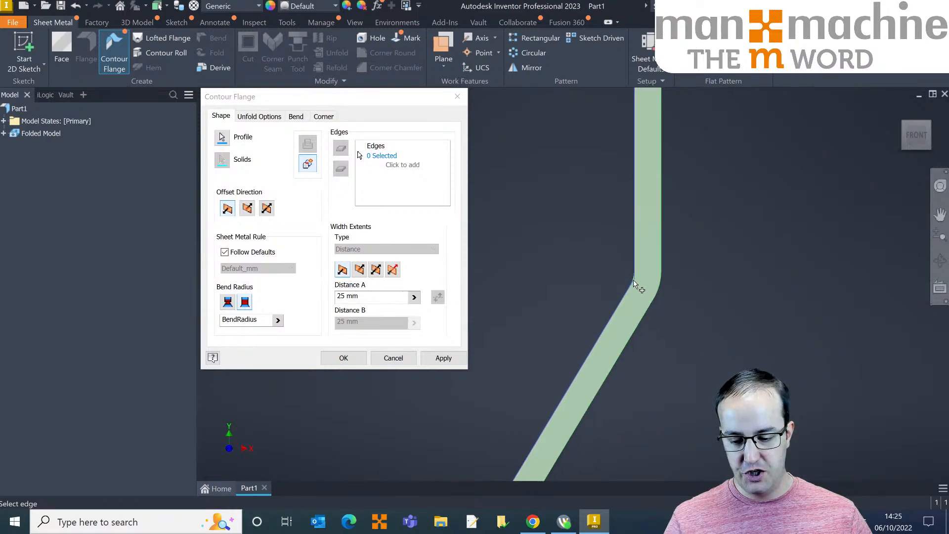
pyautogui.moveTo(650, 289); pyautogui.dragTo(730, 288, button='middle')
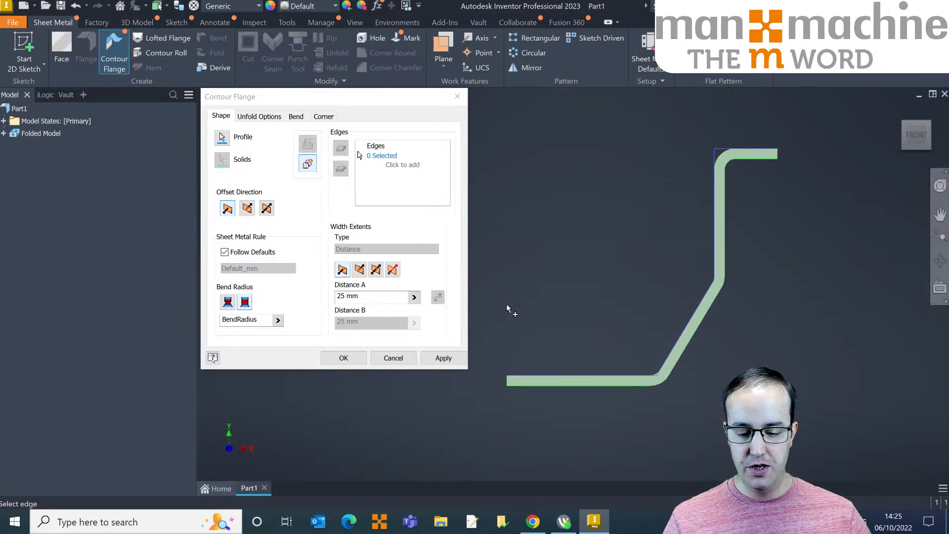
pyautogui.keyDown('shift'); pyautogui.moveTo(621, 293); pyautogui.dragTo(474, 320, button='middle'); pyautogui.keyUp('shift')
pyautogui.click(338, 296)
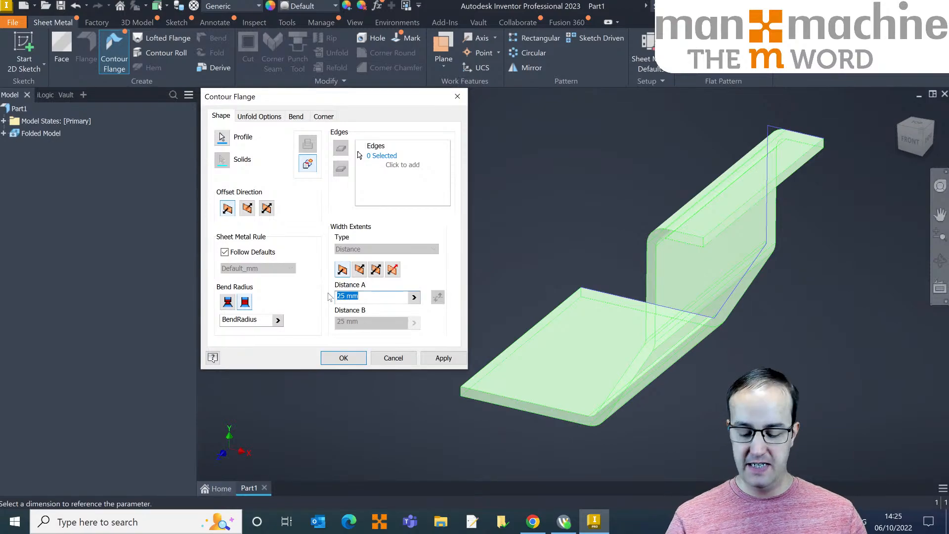
pyautogui.write('50')
pyautogui.press('Return')
pyautogui.scroll(-3, 467, 272)
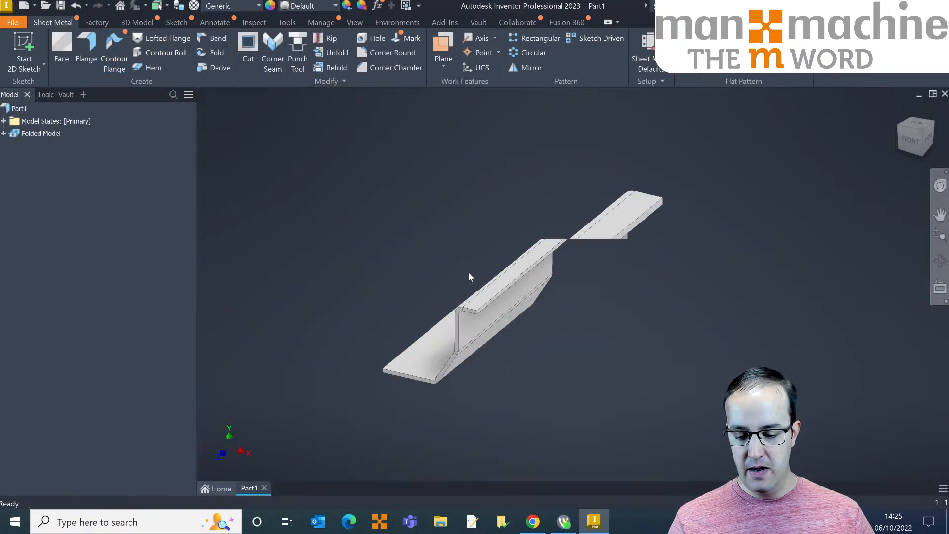
pyautogui.scroll(2, 469, 277)
pyautogui.keyDown('shift'); pyautogui.moveTo(408, 301); pyautogui.dragTo(465, 296, button='middle'); pyautogui.keyUp('shift')
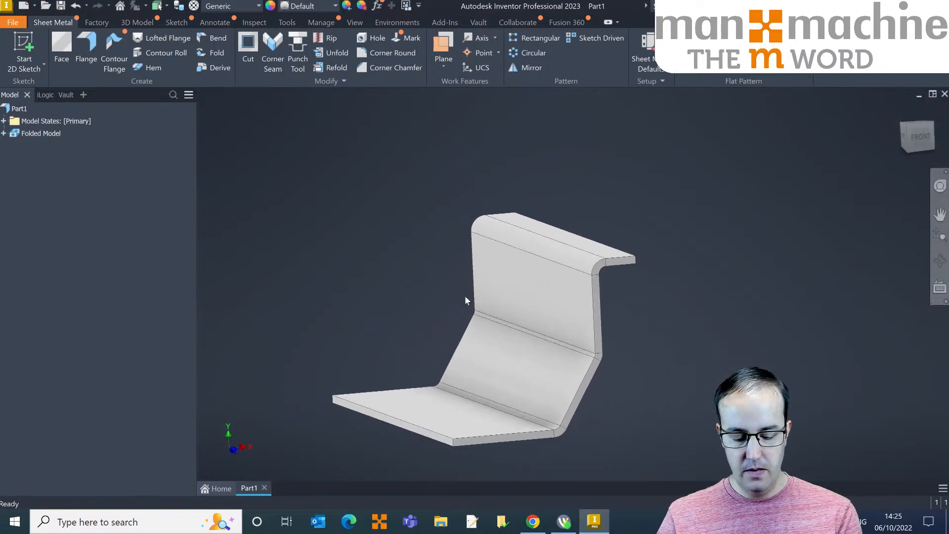
# Undo the contour flange and all of the profile's lines, leaving the front-plane sketch open for editing
pyautogui.doubleClick(465, 295)
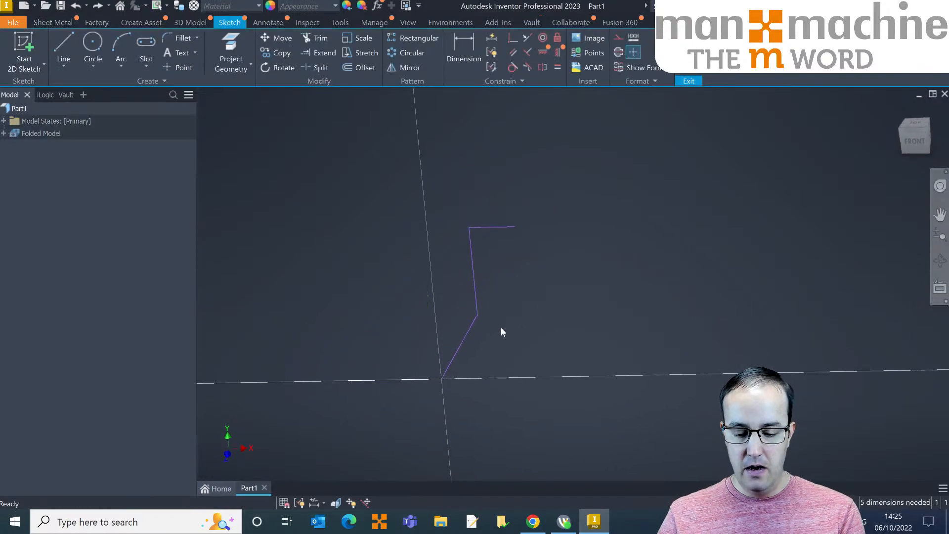
pyautogui.moveTo(502, 331)
pyautogui.keyDown('shift'); pyautogui.mouseDown(button='middle')
pyautogui.moveTo(517, 315)
pyautogui.moveTo(511, 307)
pyautogui.mouseUp(button='middle'); pyautogui.keyUp('shift')
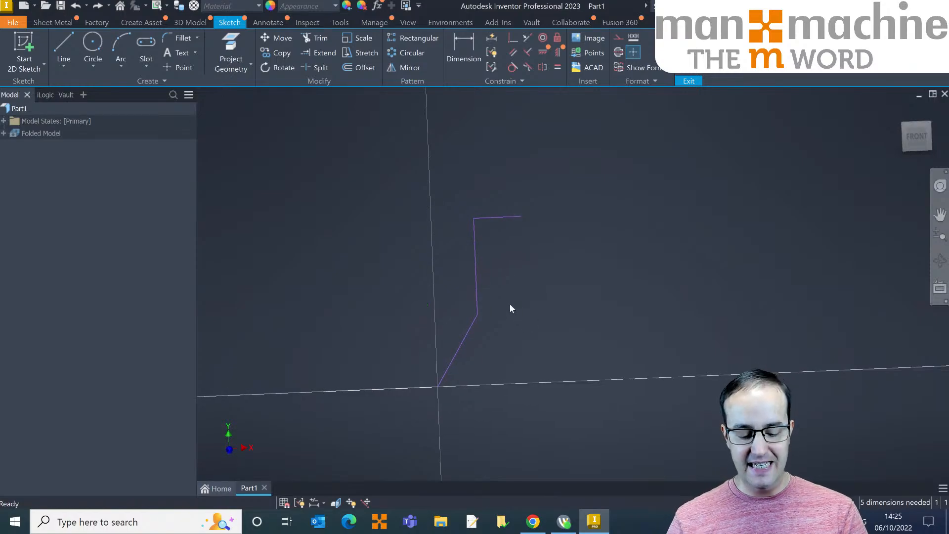
pyautogui.hotkey('ctrl', 'z')
pyautogui.hotkey('ctrl', 'z')
pyautogui.hotkey('ctrl', 'z')
pyautogui.hotkey('ctrl', 'z')
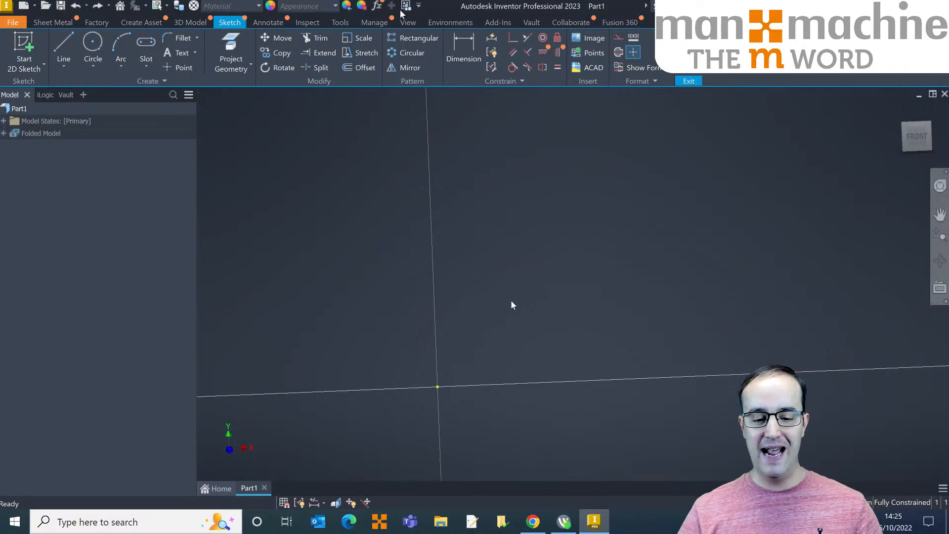
# Draw a vertical centerline about 31 mm long upward from the origin
pyautogui.click(65, 42)
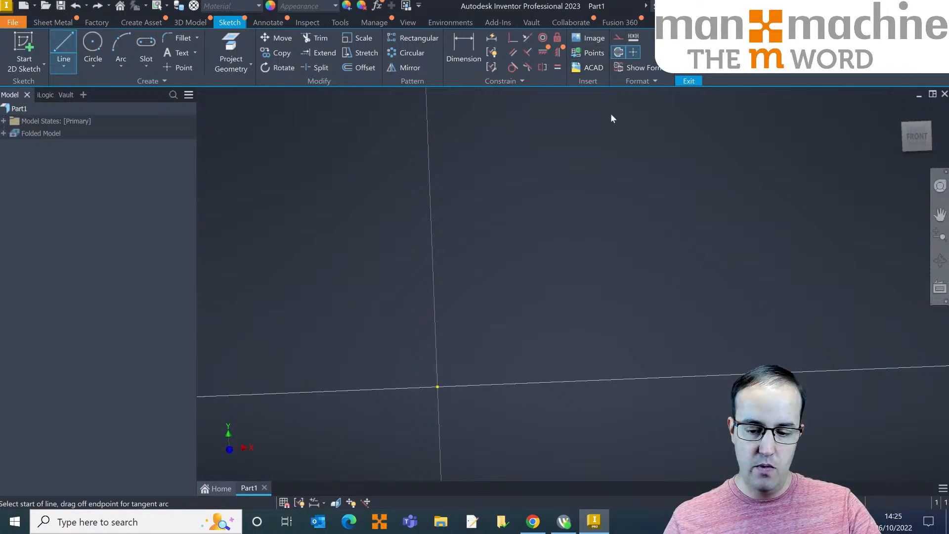
pyautogui.click(438, 387)
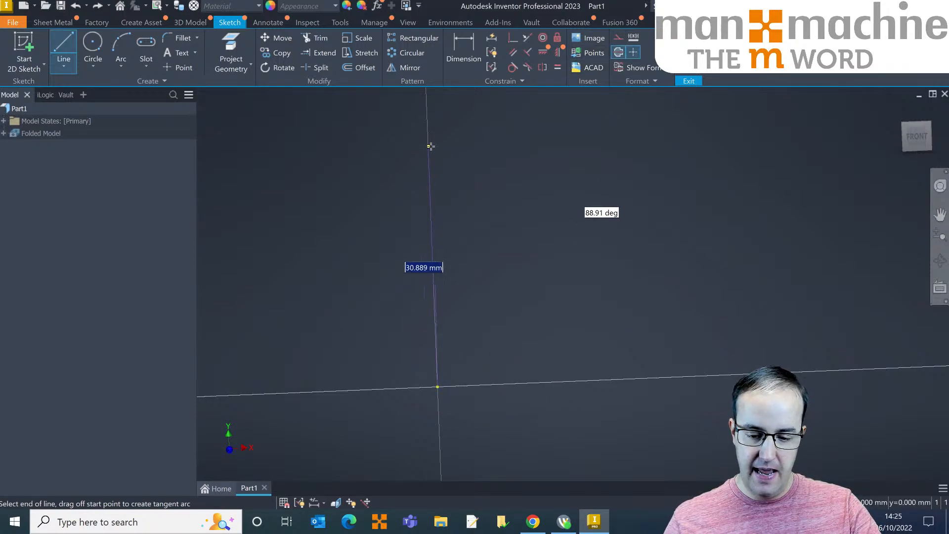
pyautogui.click(428, 144)
pyautogui.rightClick(484, 187)
pyautogui.click(531, 187)
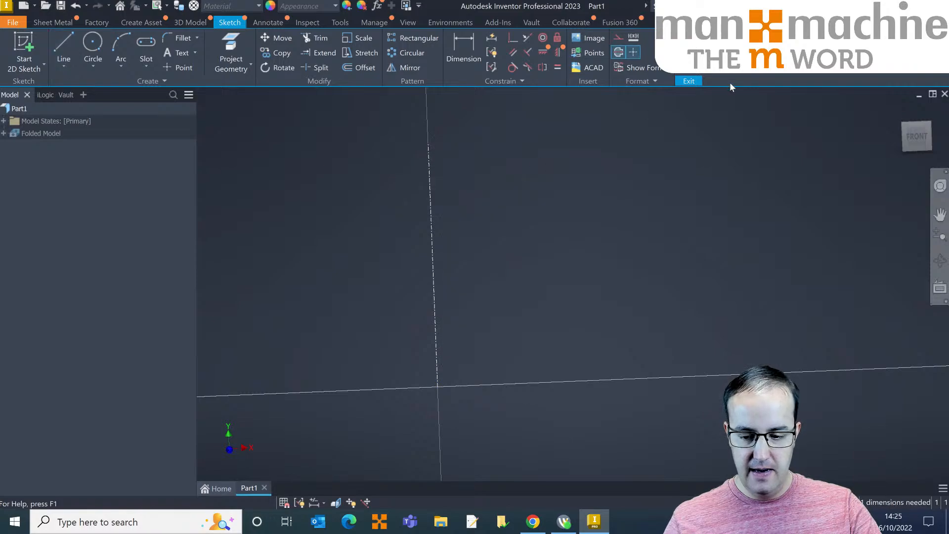
# Sketch an open solid-line profile beside the centerline: a horizontal base, an outward slope, a vertical and a short return toward the axis
pyautogui.click(915, 136)
pyautogui.click(62, 45)
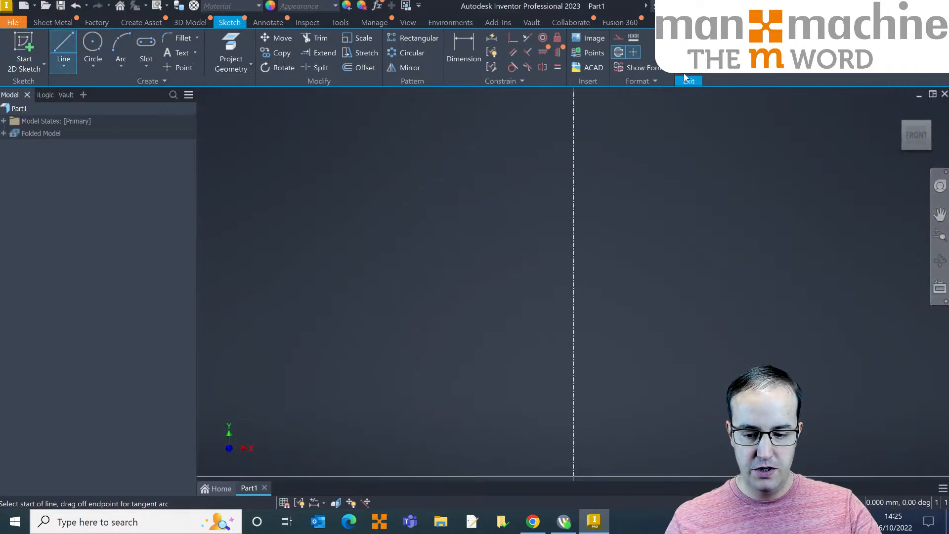
pyautogui.click(619, 52)
pyautogui.click(441, 389)
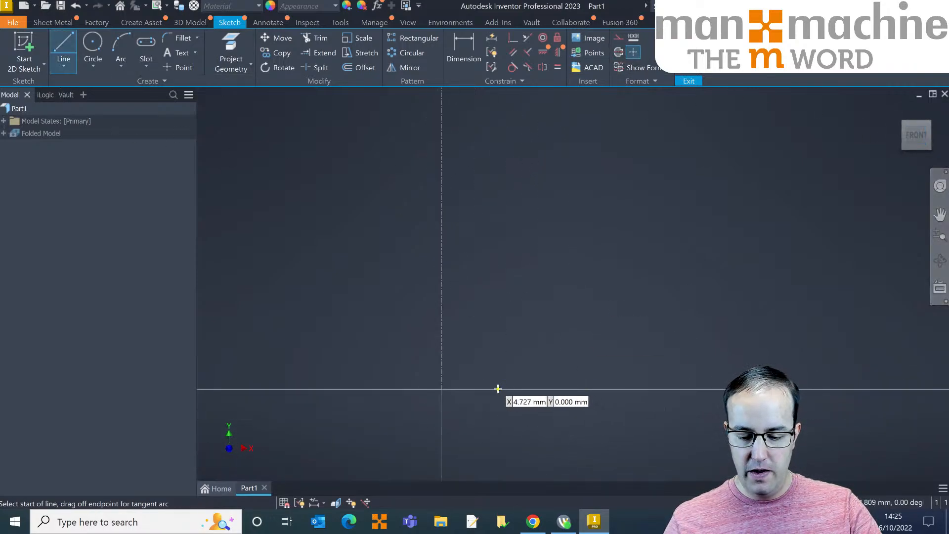
pyautogui.click(599, 389)
pyautogui.click(659, 309)
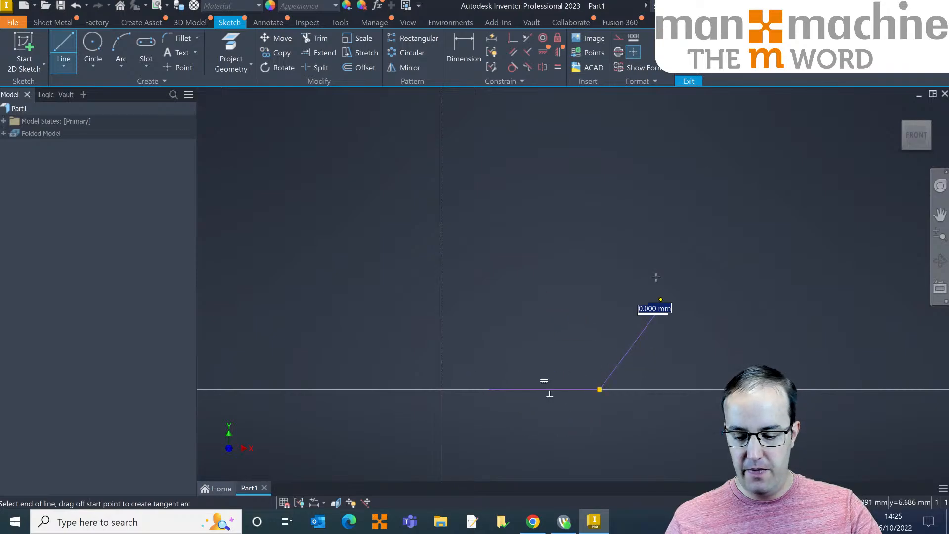
pyautogui.click(658, 209)
pyautogui.click(613, 209)
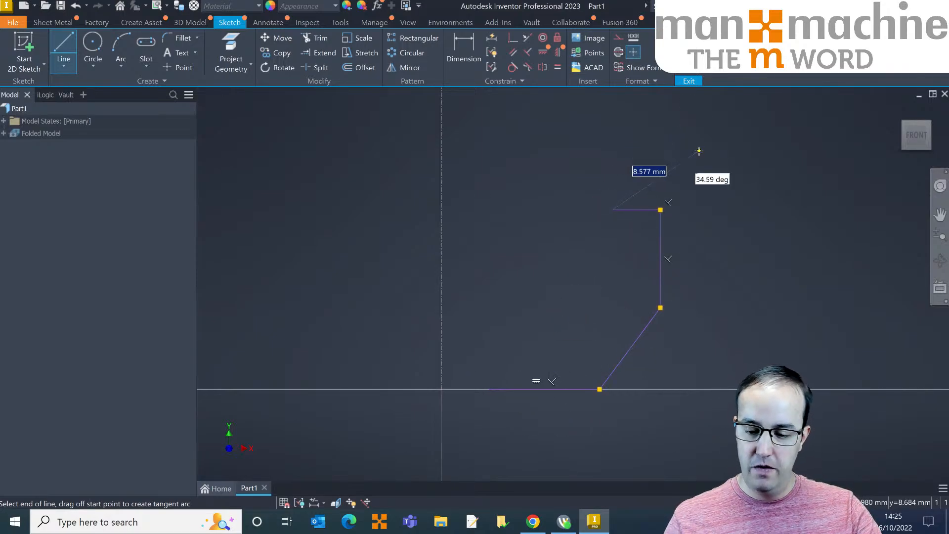
pyautogui.rightClick(698, 151)
pyautogui.click(705, 187)
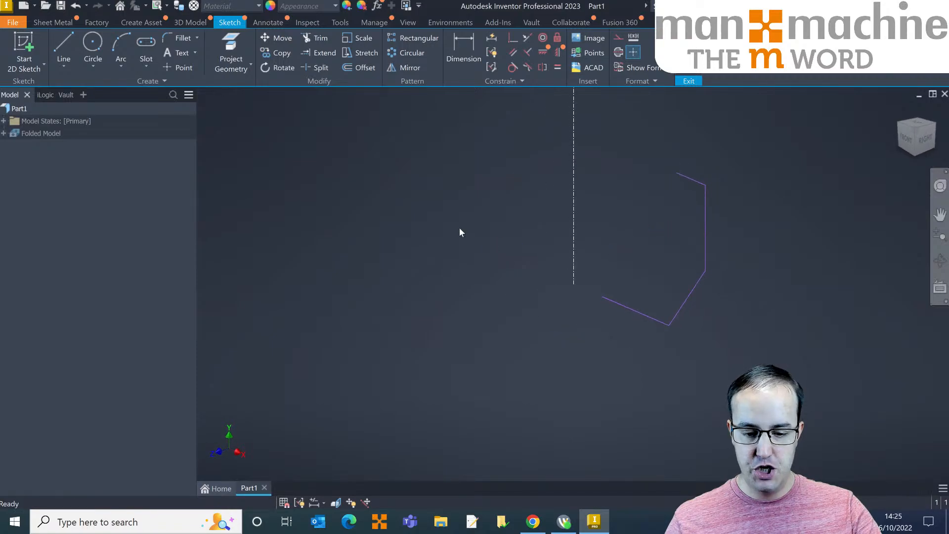
# Create a 90 degree contour roll of the profile about the centerline with the Centroid Cylinder unroll method
pyautogui.click(166, 51)
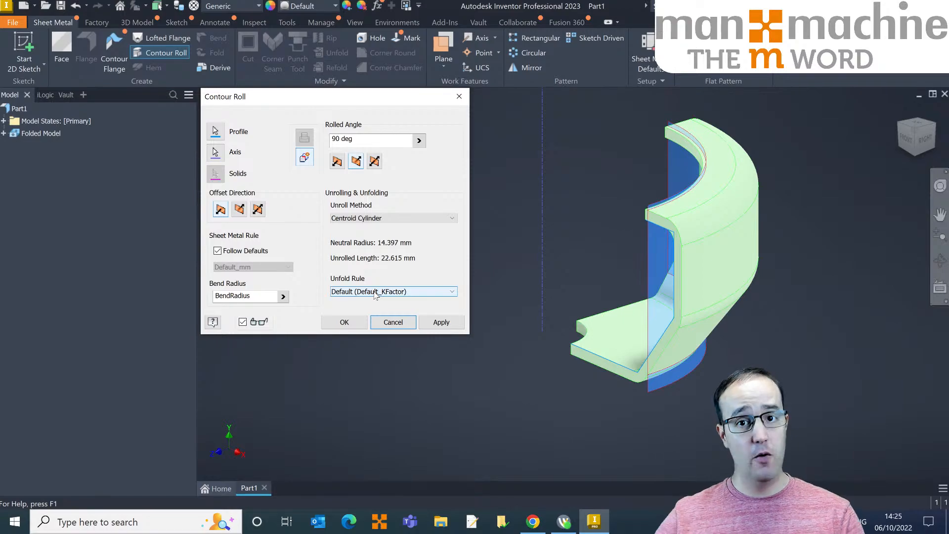
pyautogui.click(347, 321)
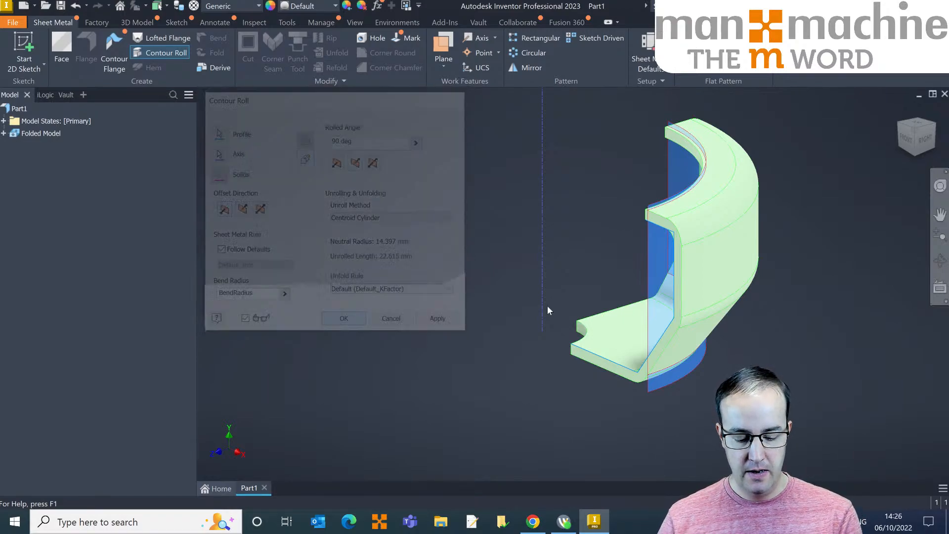
pyautogui.keyDown('shift'); pyautogui.moveTo(694, 258); pyautogui.dragTo(671, 264, button='middle'); pyautogui.keyUp('shift')
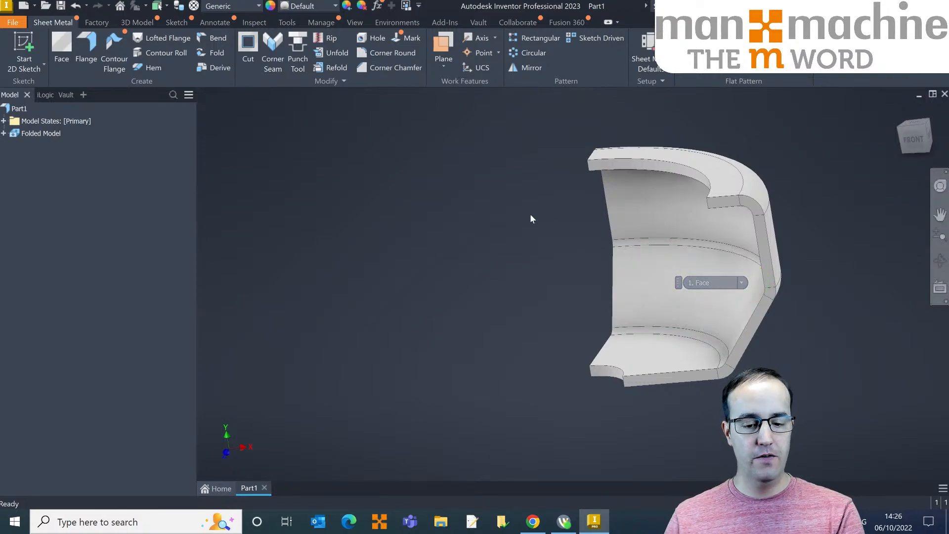
# Unfold all rolls of the contour roll using the work plane at one cut end as the stationary reference
pyautogui.click(337, 53)
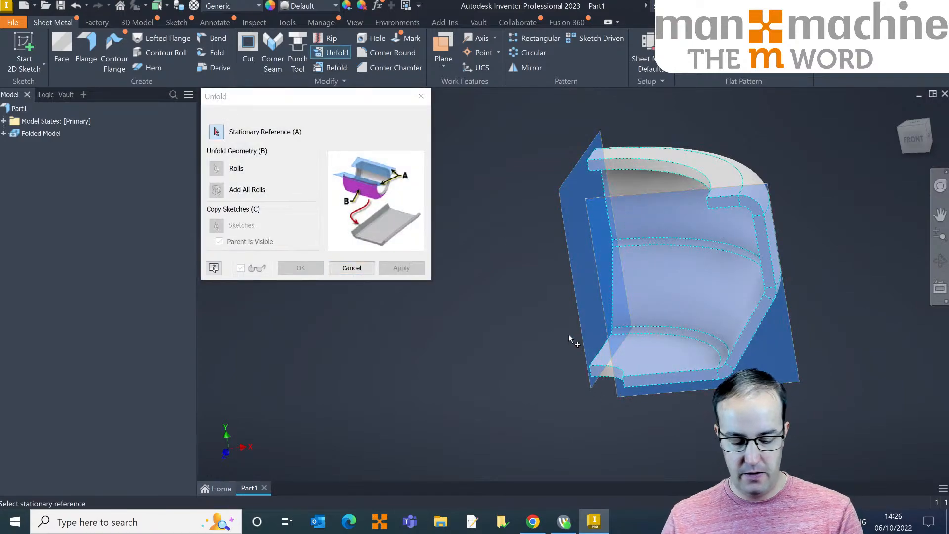
pyautogui.keyDown('shift'); pyautogui.moveTo(569, 336); pyautogui.dragTo(607, 376, button='middle'); pyautogui.keyUp('shift')
pyautogui.click(218, 133)
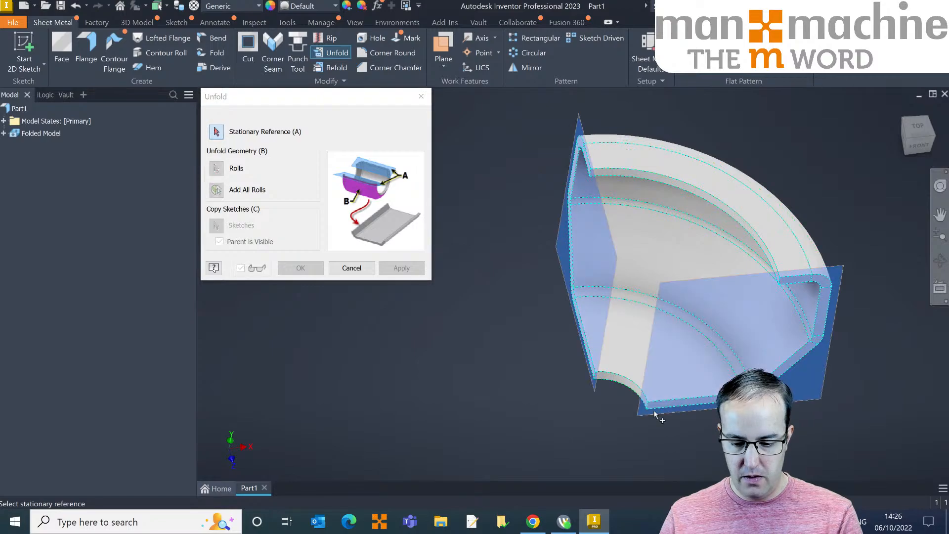
pyautogui.click(683, 289)
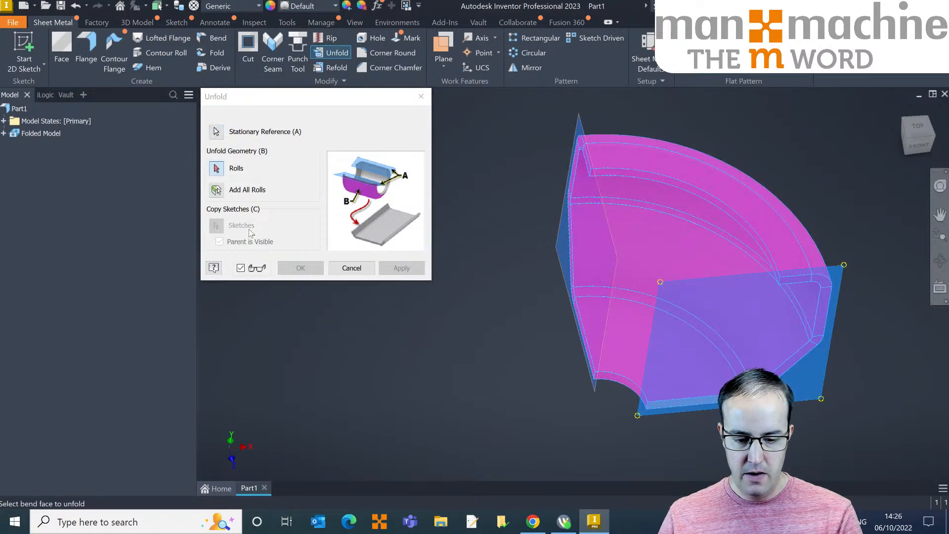
pyautogui.click(216, 189)
pyautogui.click(395, 268)
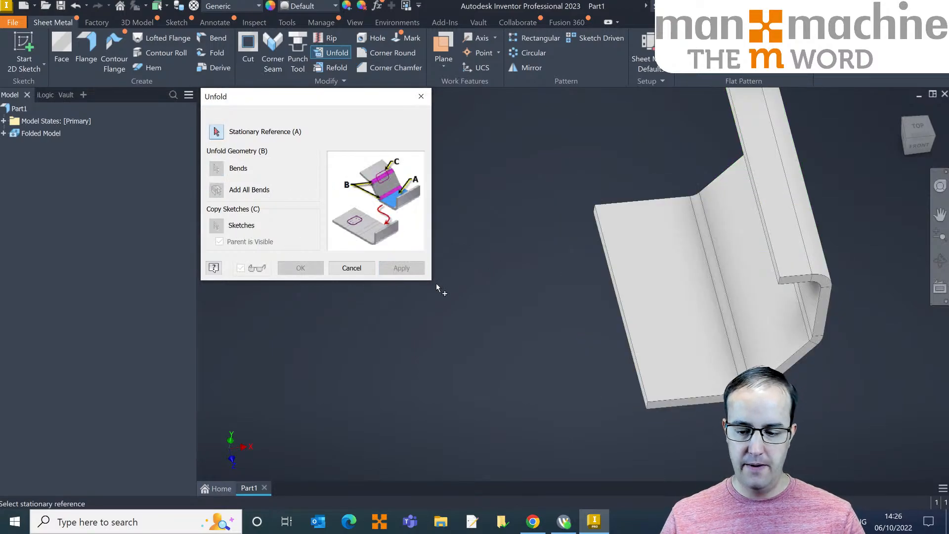
pyautogui.keyDown('shift'); pyautogui.moveTo(629, 331); pyautogui.dragTo(633, 272, button='middle'); pyautogui.keyUp('shift')
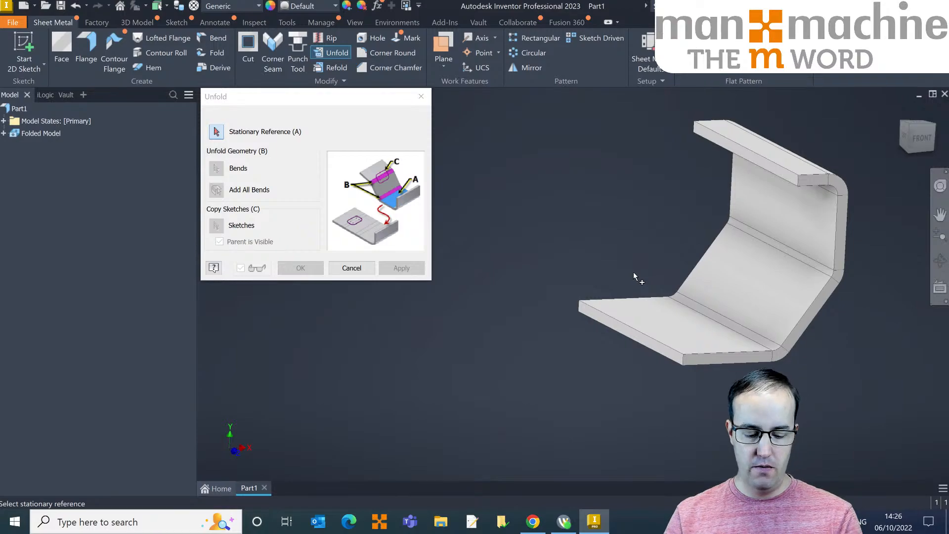
pyautogui.press('Escape')
# Undo the unfold, the contour roll and the sketched profile lines
pyautogui.hotkey('ctrl', 'z')
pyautogui.hotkey('ctrl', 'z')
pyautogui.hotkey('ctrl', 'z')
pyautogui.hotkey('ctrl', 'z')
pyautogui.hotkey('ctrl', 'z')
pyautogui.hotkey('ctrl', 'z')
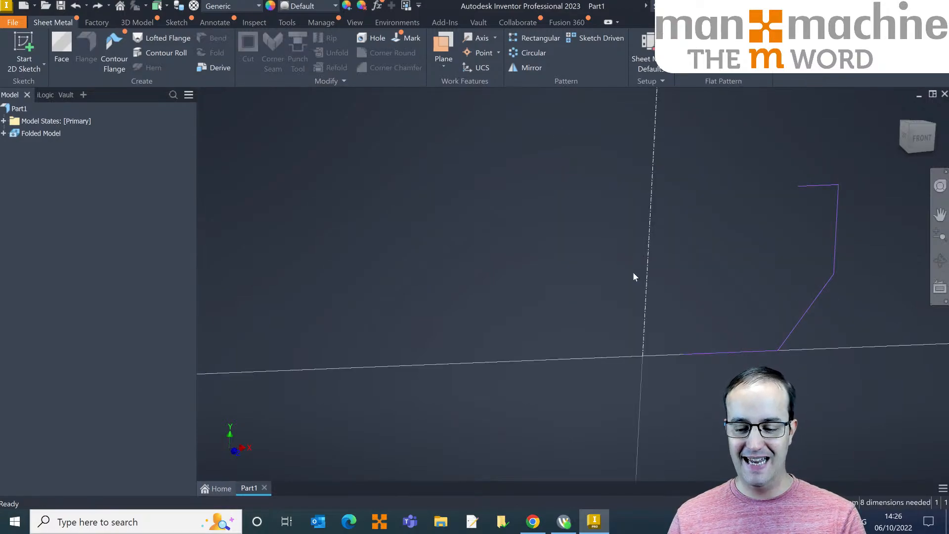
pyautogui.hotkey('ctrl', 'z')
pyautogui.hotkey('ctrl', 'z')
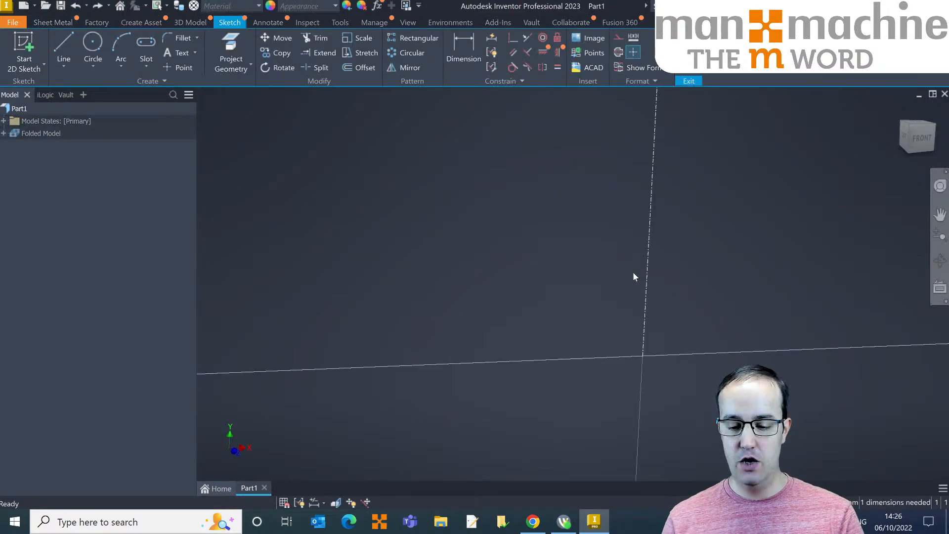
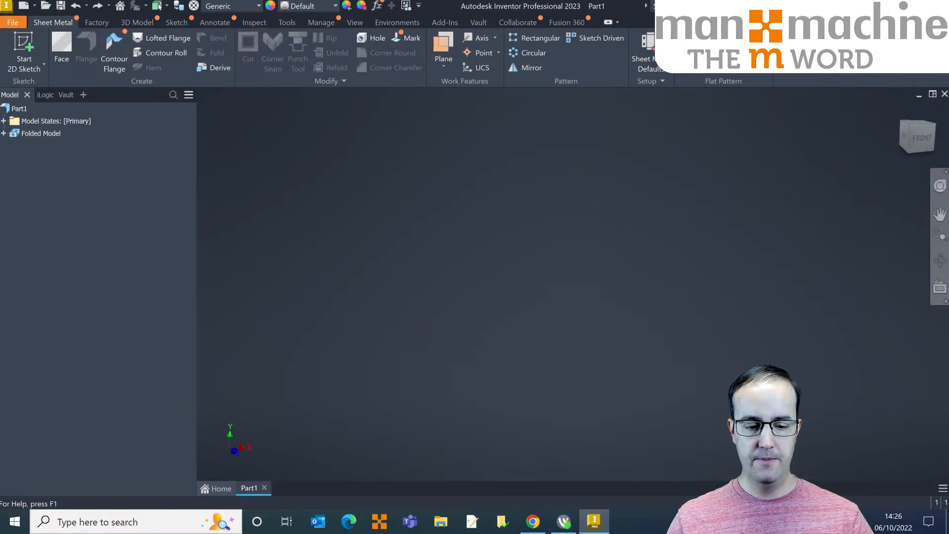
# Start a new 2D sketch on the horizontal origin plane and rotate the top view upright
pyautogui.click(24, 50)
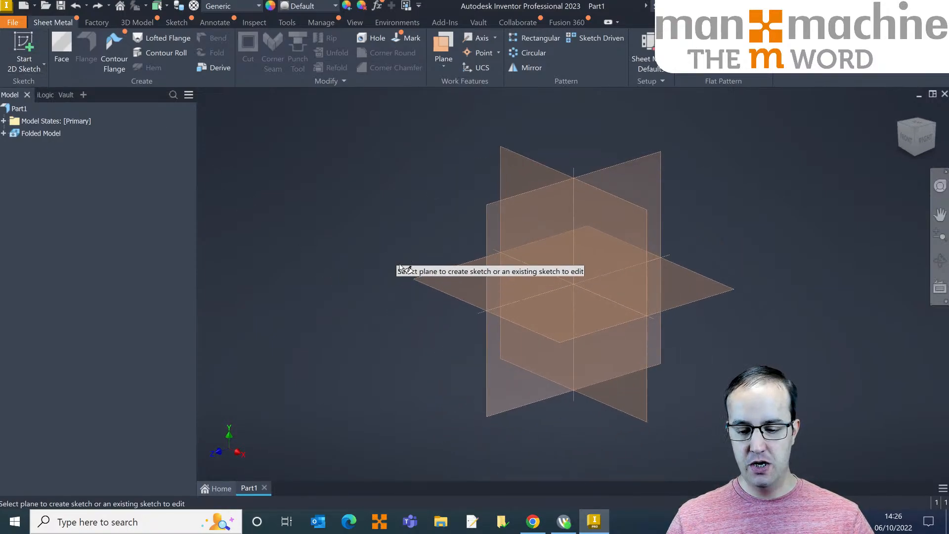
pyautogui.click(434, 278)
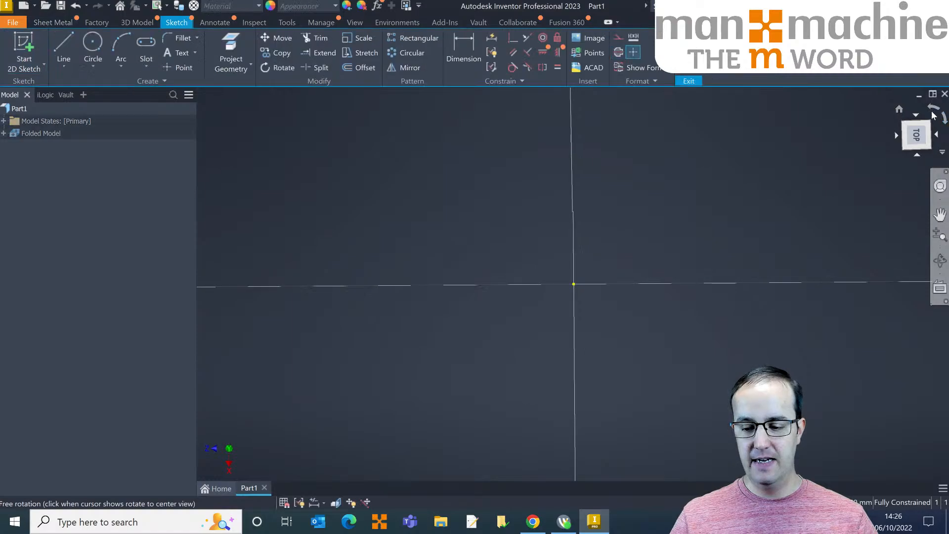
pyautogui.click(933, 114)
# Draw a two-point center rectangle 150 mm wide and 75 mm high, centered on the origin
pyautogui.click(146, 66)
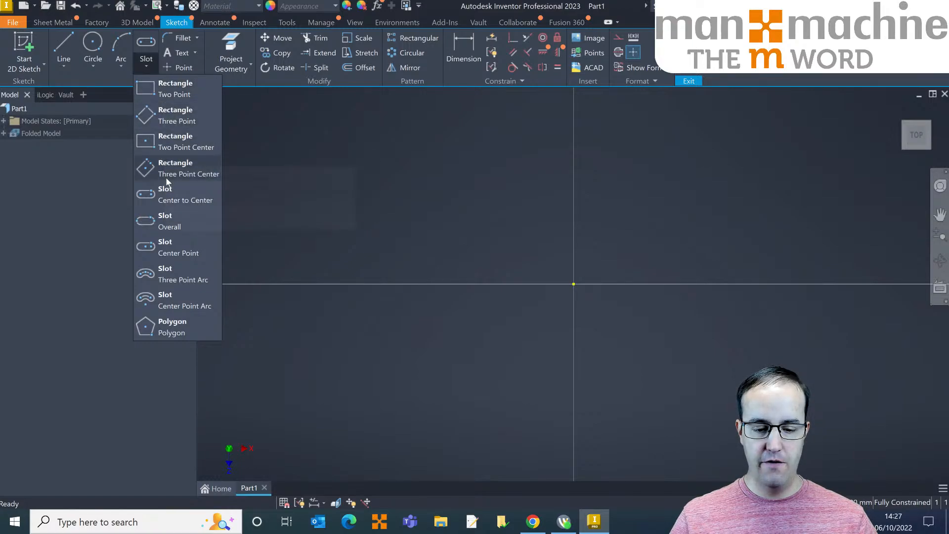
pyautogui.click(174, 148)
pyautogui.click(573, 283)
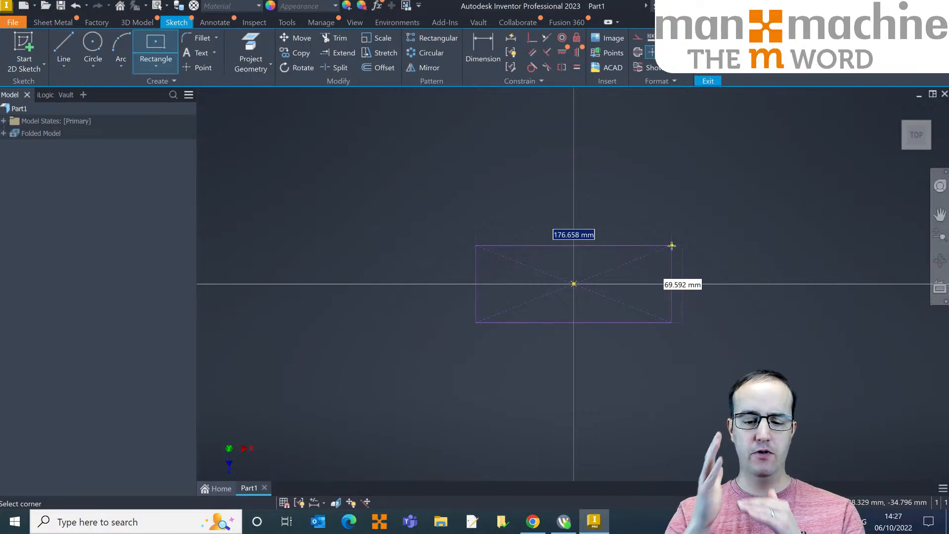
pyautogui.scroll(-7, 588, 260)
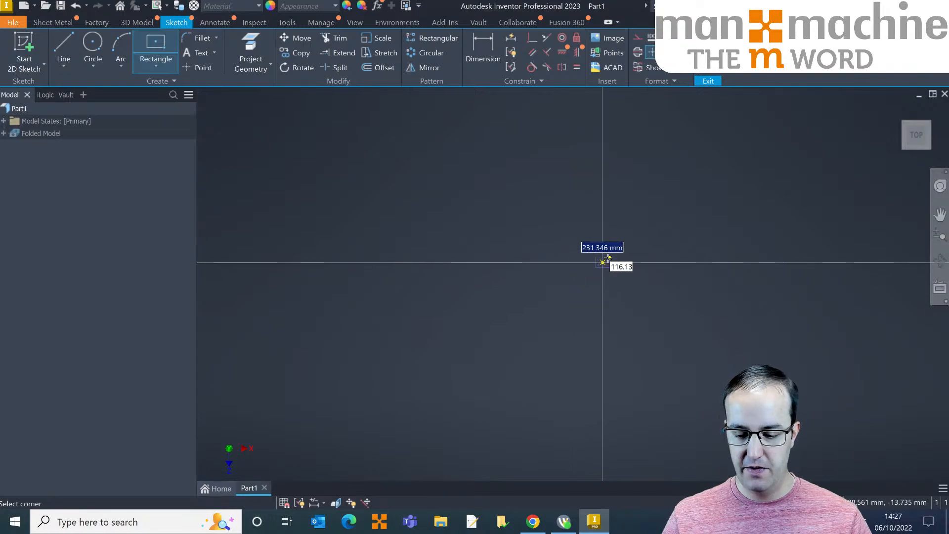
pyautogui.scroll(10, 610, 259)
pyautogui.scroll(-4, 566, 274)
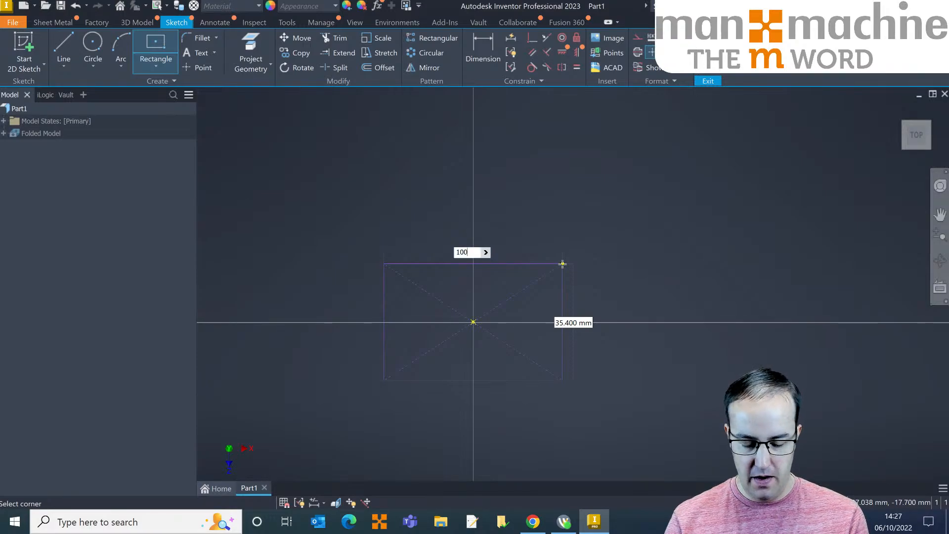
pyautogui.write('50')
pyautogui.press('Tab')
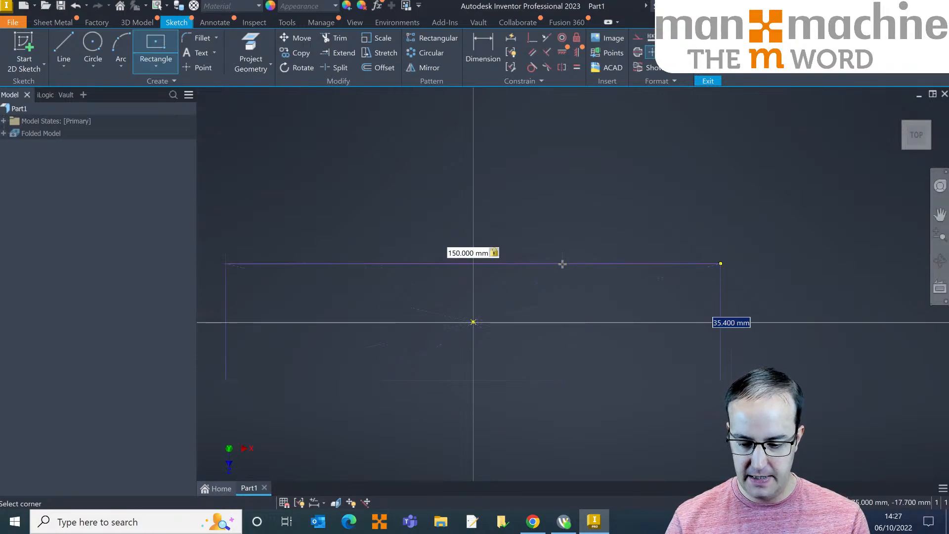
pyautogui.write('75')
pyautogui.press('Return')
pyautogui.scroll(-4, 514, 269)
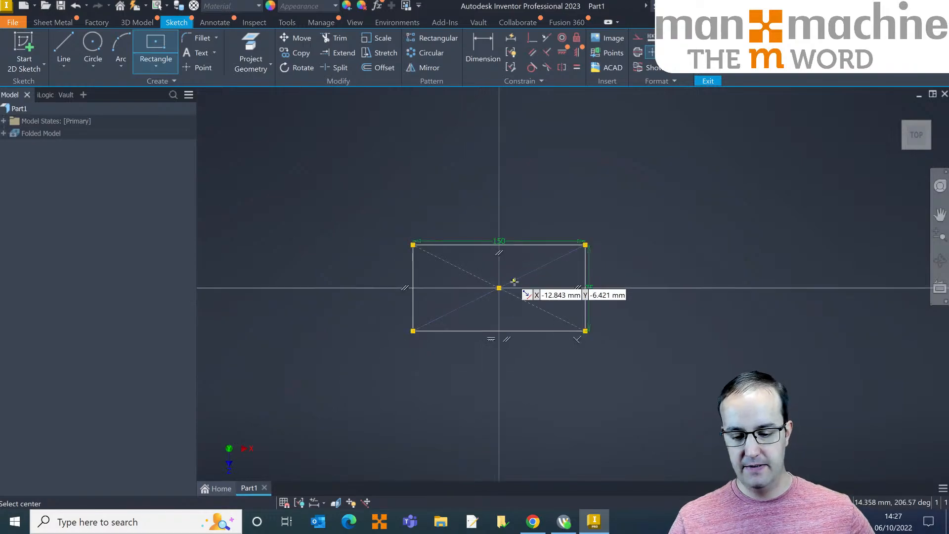
pyautogui.scroll(3, 513, 277)
# Finish the sketch and create a sheet metal face from the rectangle
pyautogui.rightClick(551, 137)
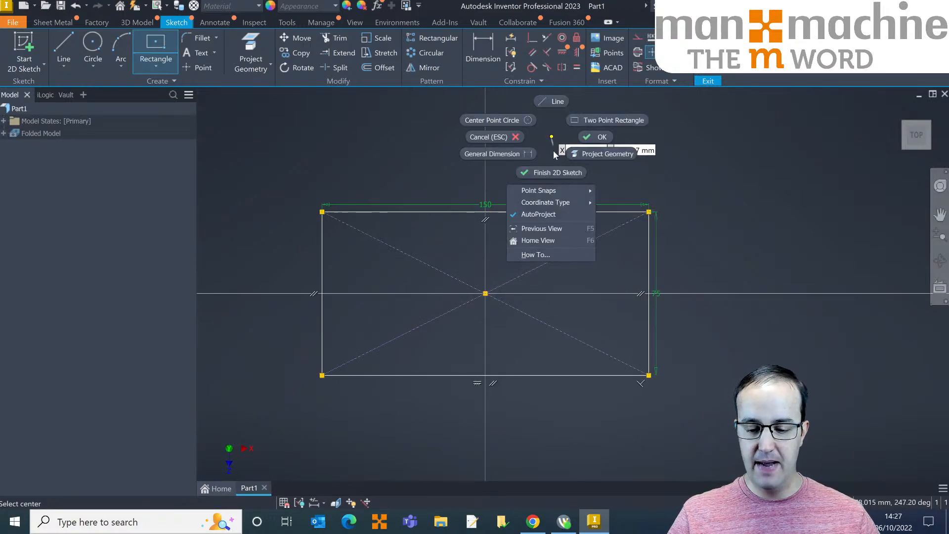
pyautogui.click(549, 172)
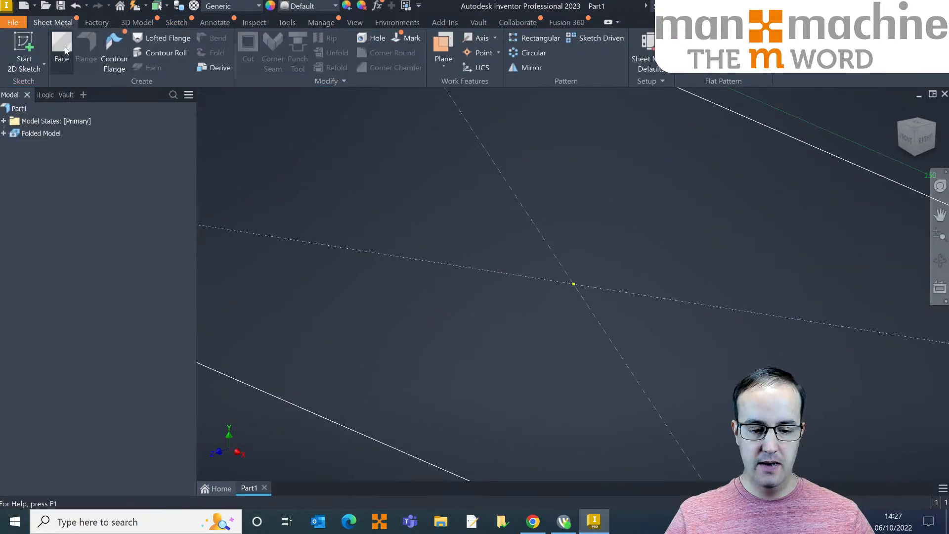
pyautogui.click(78, 63)
pyautogui.click(312, 284)
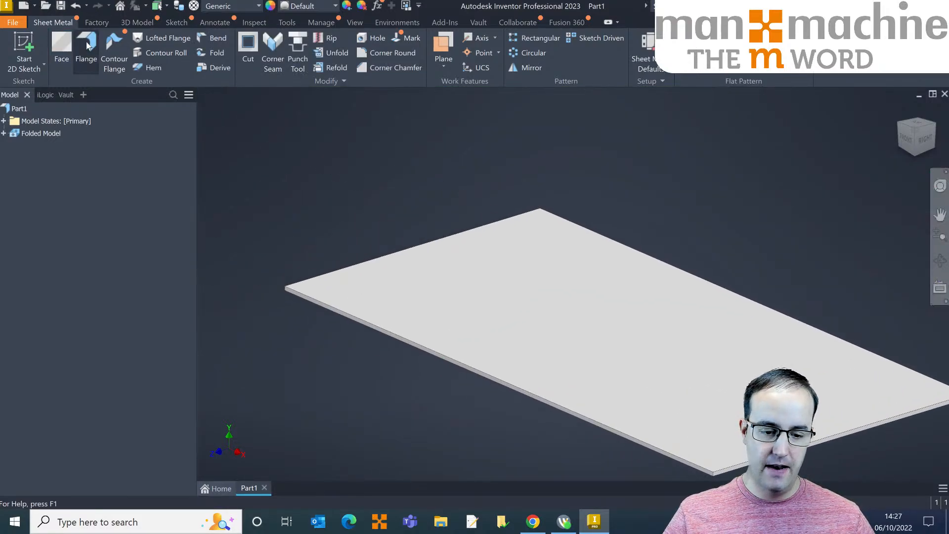
# Add a 90 degree flange with a height of 125 mm along the plate's rear short edge
pyautogui.click(470, 229)
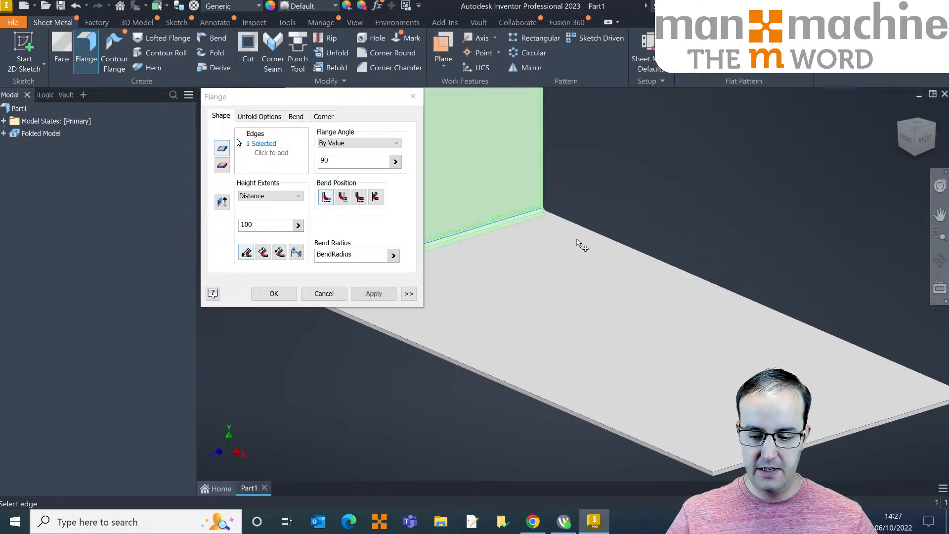
pyautogui.moveTo(578, 240); pyautogui.dragTo(628, 299, button='middle')
pyautogui.scroll(-3, 651, 284)
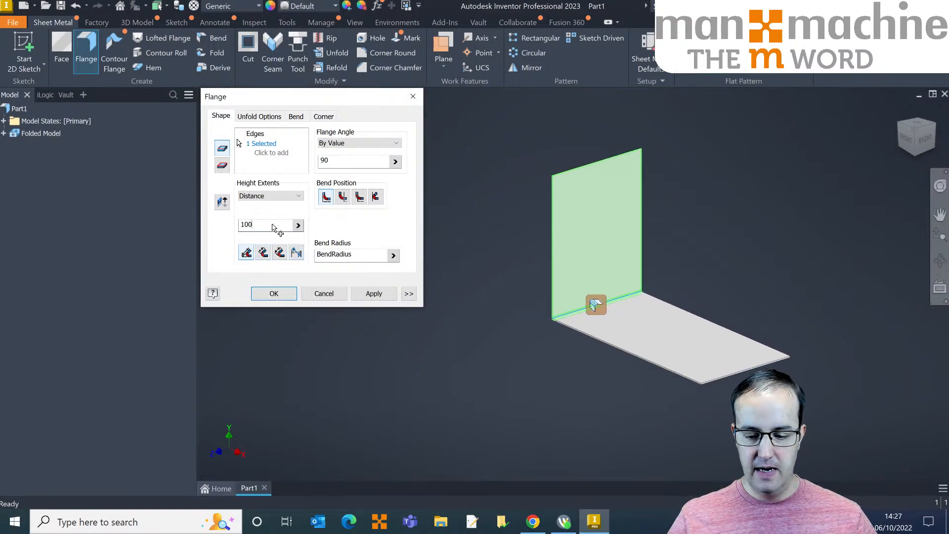
pyautogui.write('125')
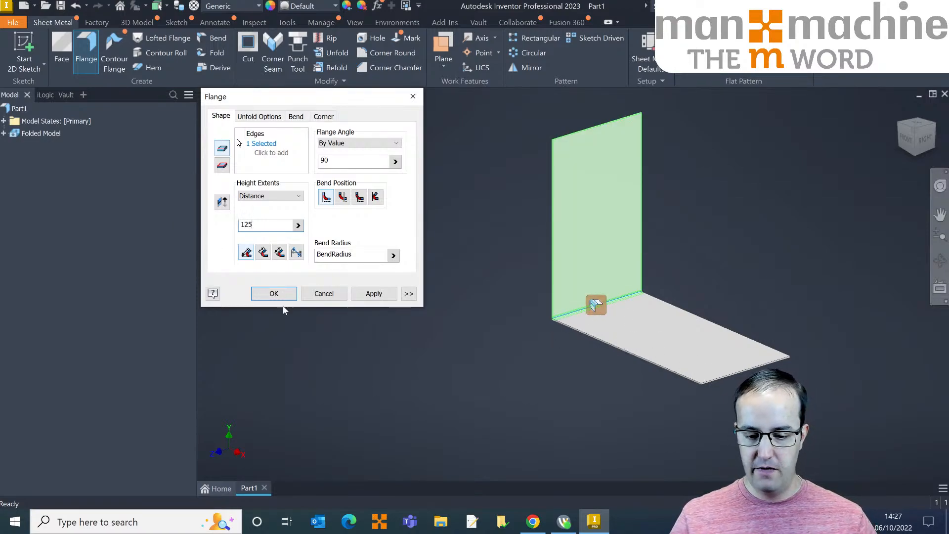
pyautogui.click(273, 294)
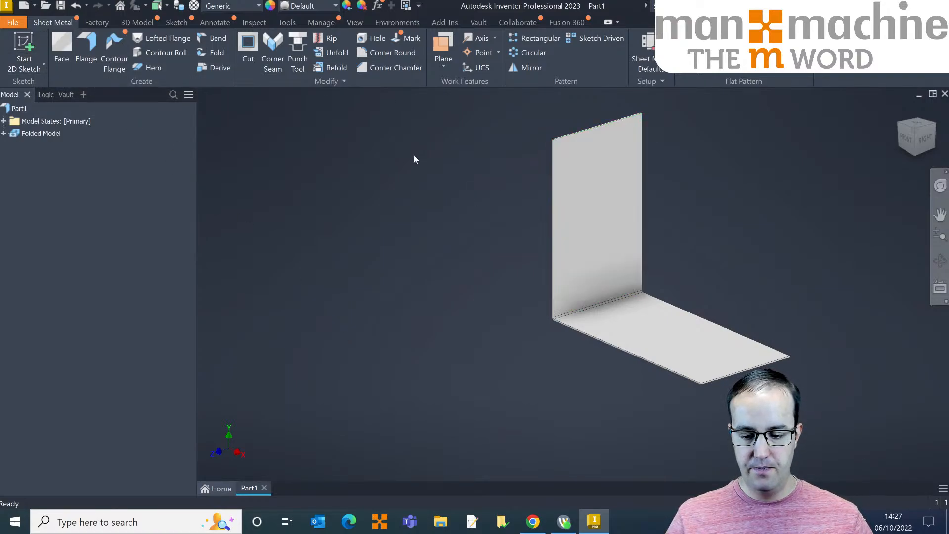
# Start a 125 mm flange along the plate's front long edge and set its width extents type to Offset
pyautogui.click(86, 49)
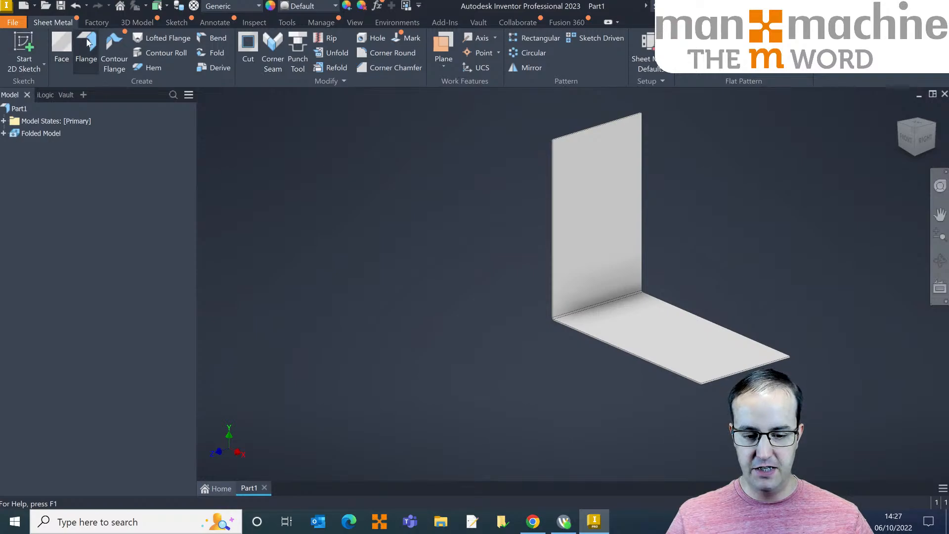
pyautogui.click(682, 374)
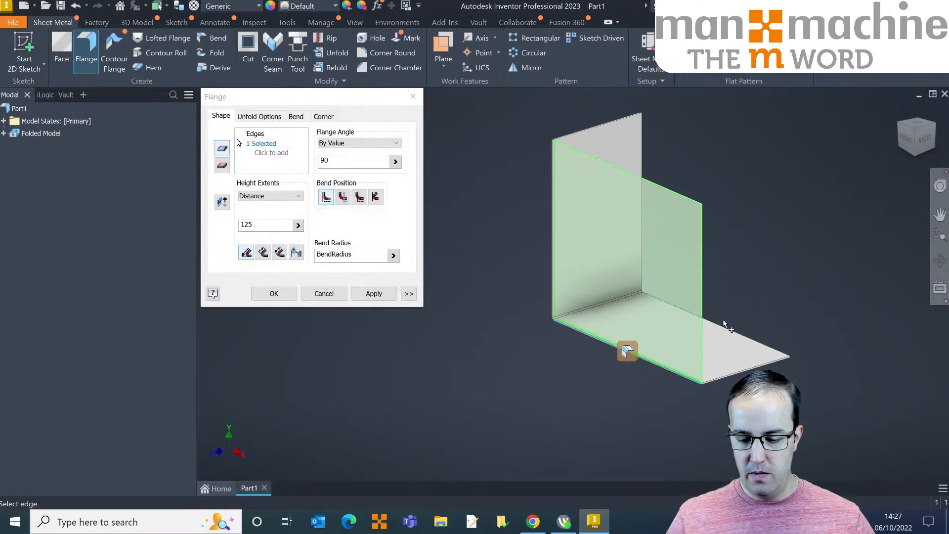
pyautogui.click(627, 351)
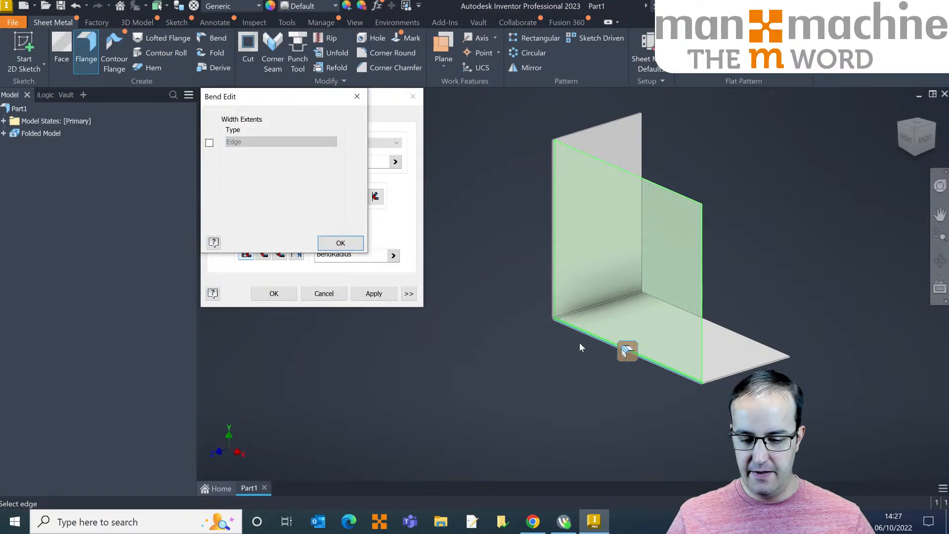
pyautogui.click(209, 143)
pyautogui.click(256, 143)
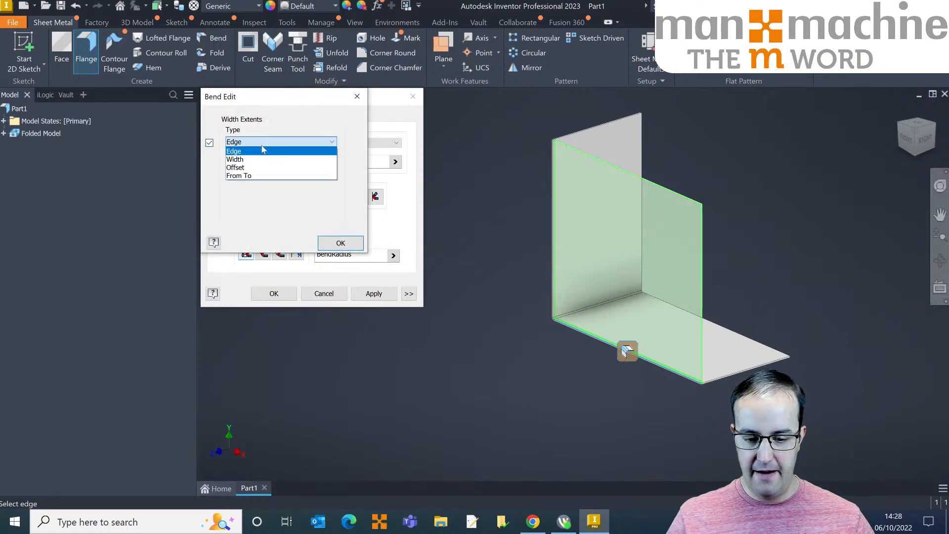
pyautogui.click(257, 168)
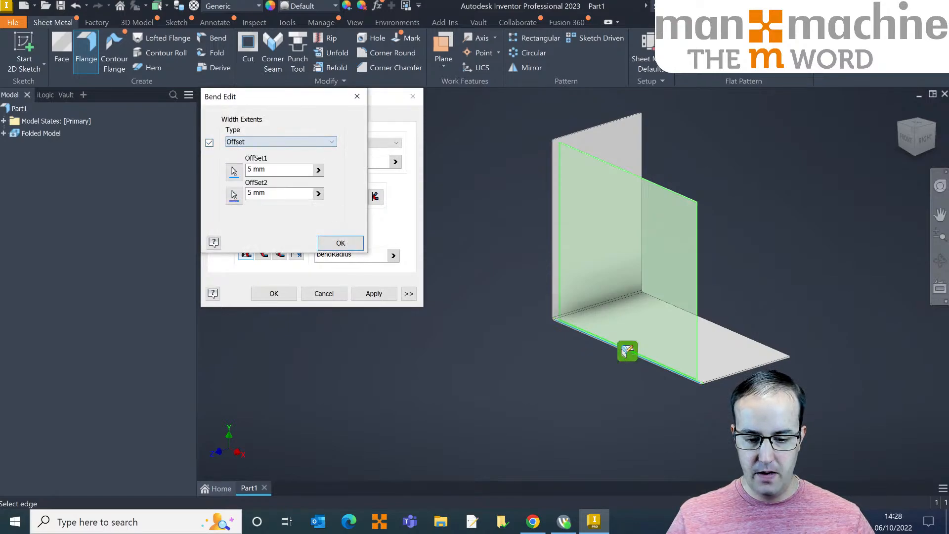
# Set the new flange's first offset to 25 mm, measured from the plate's free corner
pyautogui.scroll(4, 706, 391)
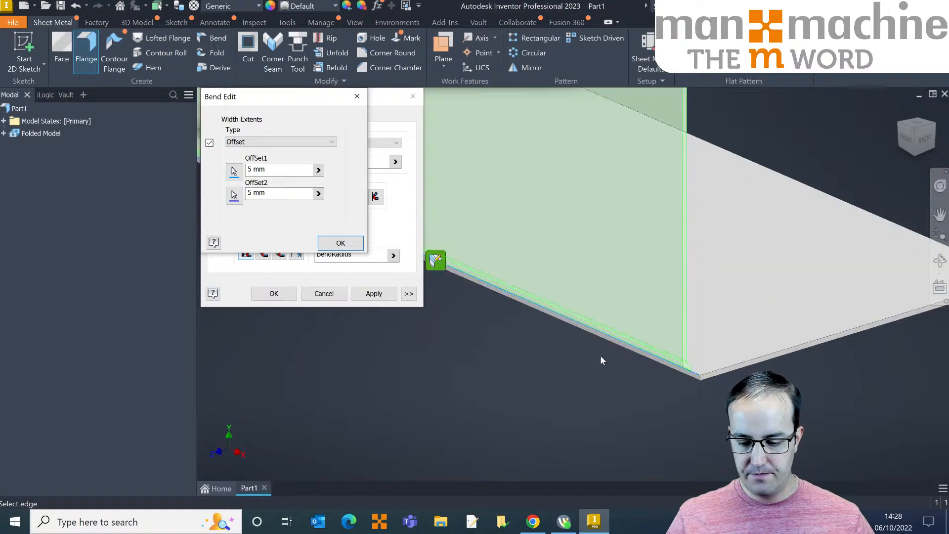
pyautogui.click(235, 171)
pyautogui.scroll(-3, 703, 381)
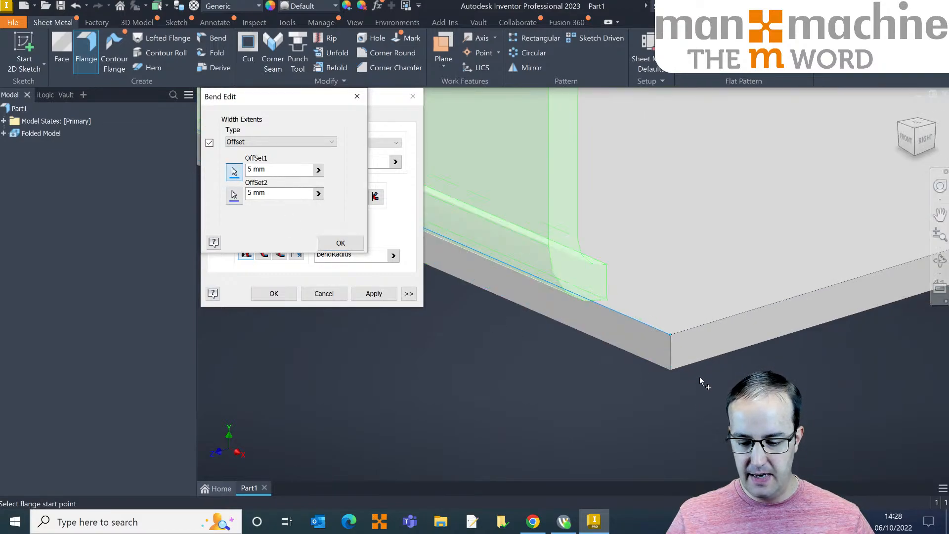
pyautogui.click(671, 355)
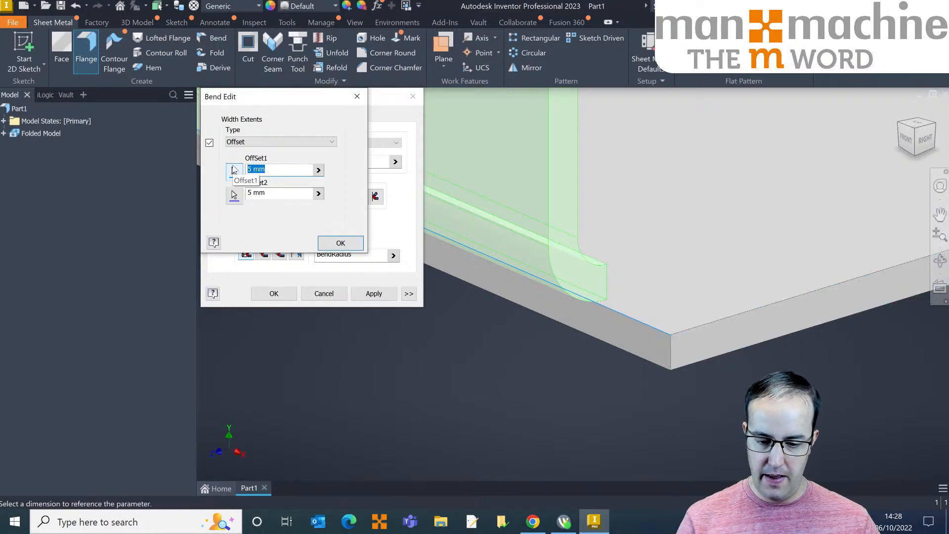
pyautogui.write('25')
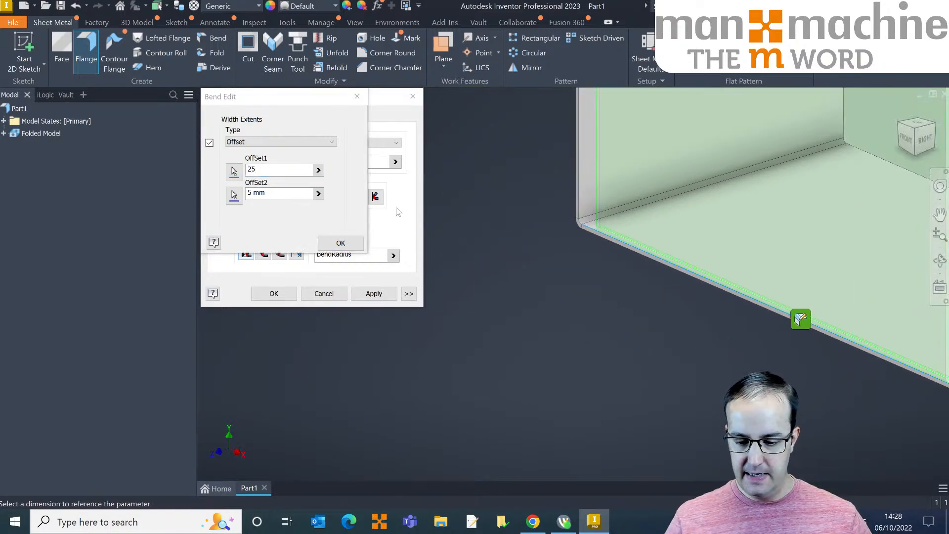
# Set the new flange's second offset to 0, measured from the edge's endpoint at the existing bend
pyautogui.click(235, 196)
pyautogui.scroll(7, 584, 226)
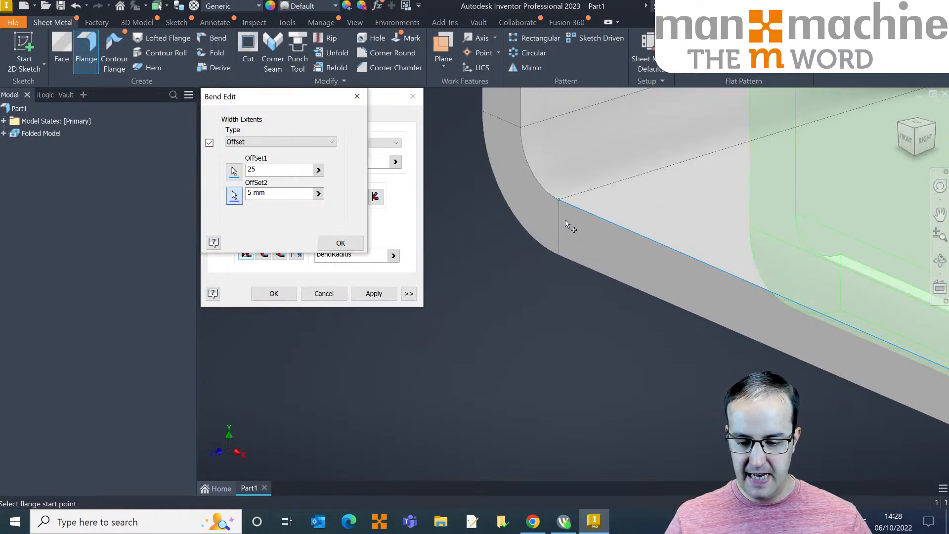
pyautogui.click(558, 200)
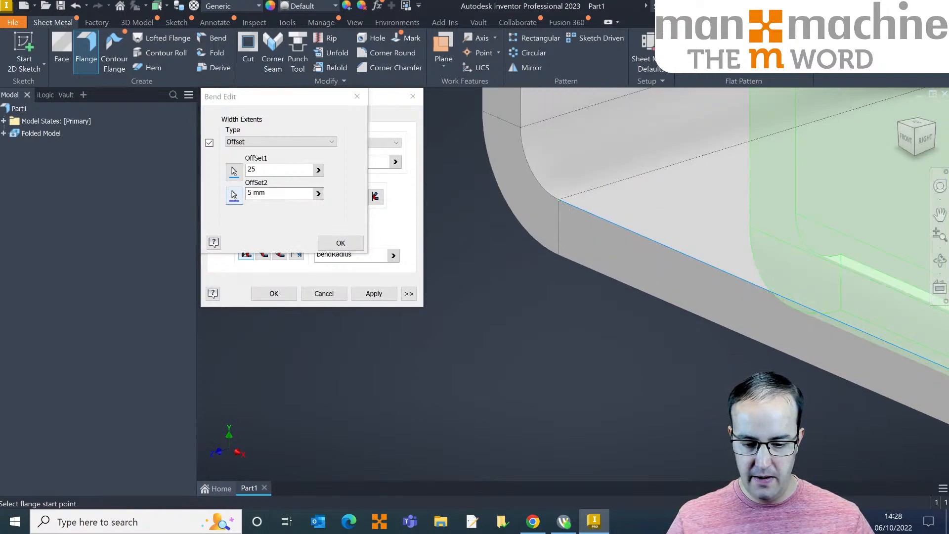
pyautogui.moveTo(277, 193); pyautogui.dragTo(205, 185)
pyautogui.write('0')
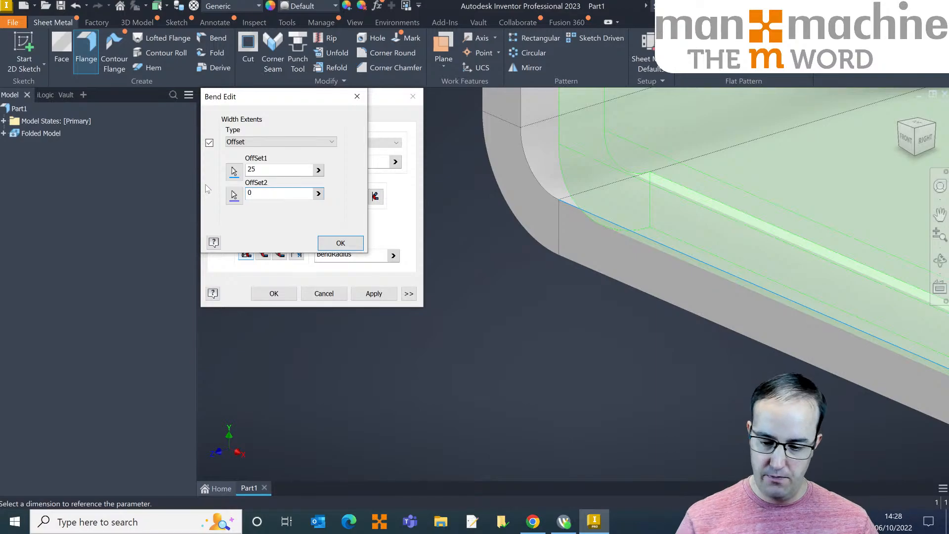
# Accept the offset width extents and create the 125 mm flange along the plate's front long edge
pyautogui.press('Return')
pyautogui.scroll(-6, 664, 308)
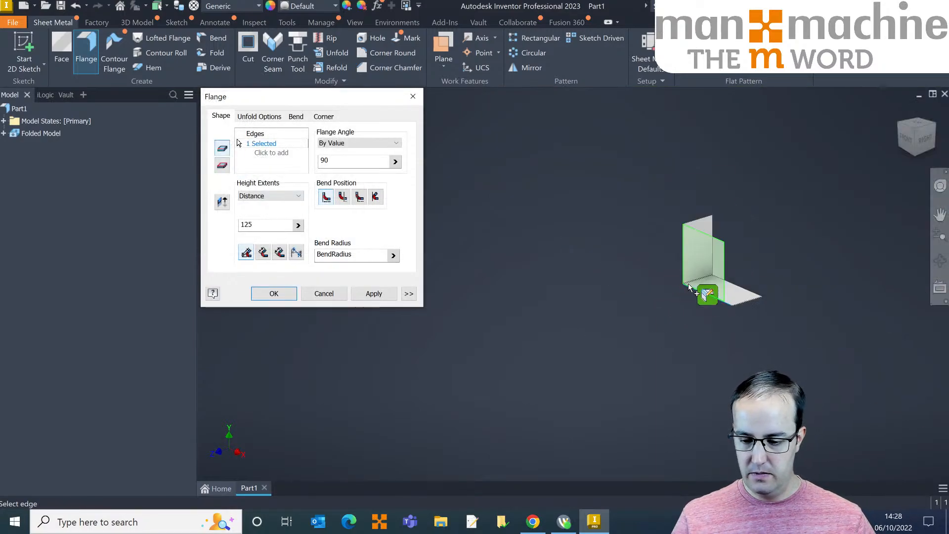
pyautogui.scroll(5, 705, 272)
pyautogui.scroll(-2, 618, 330)
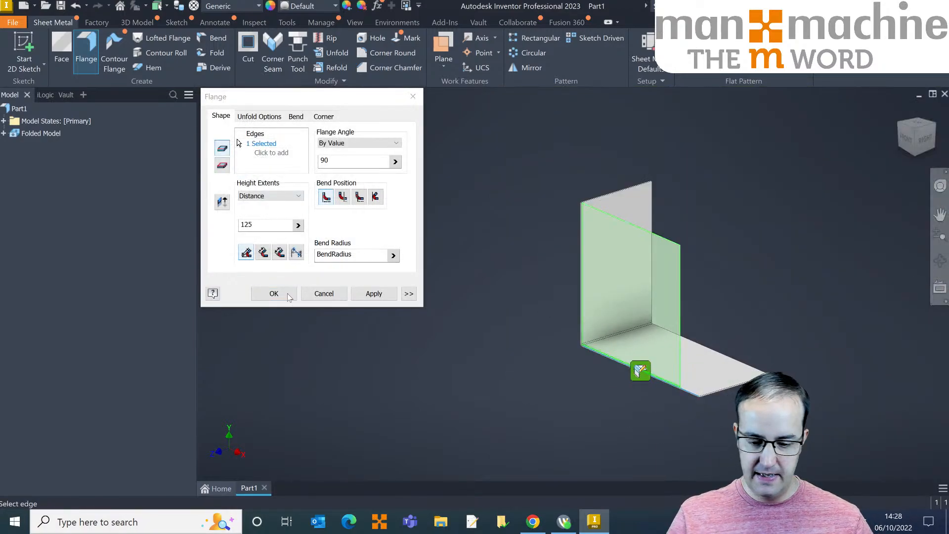
pyautogui.click(288, 295)
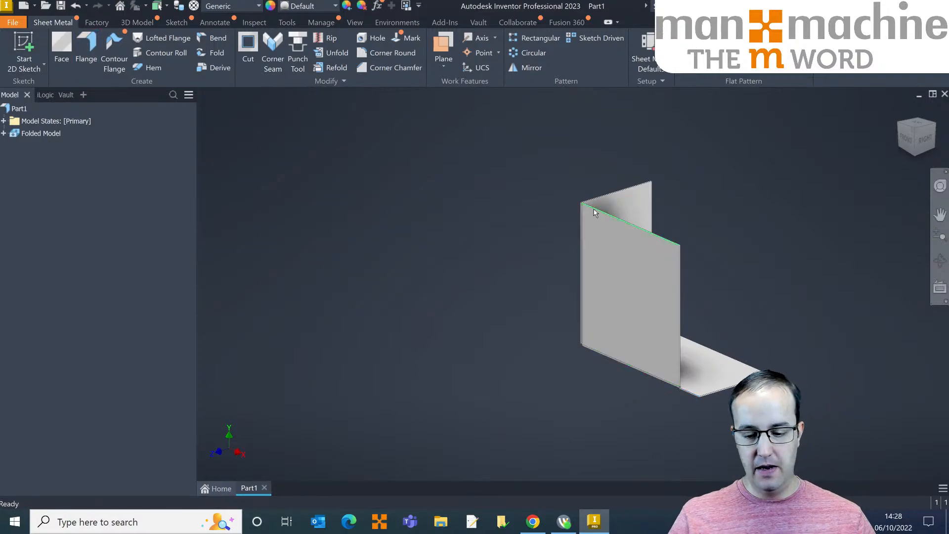
# Start a 2D sketch on the outer face of the new front flange and project the face's outline into it
pyautogui.click(31, 49)
pyautogui.click(639, 258)
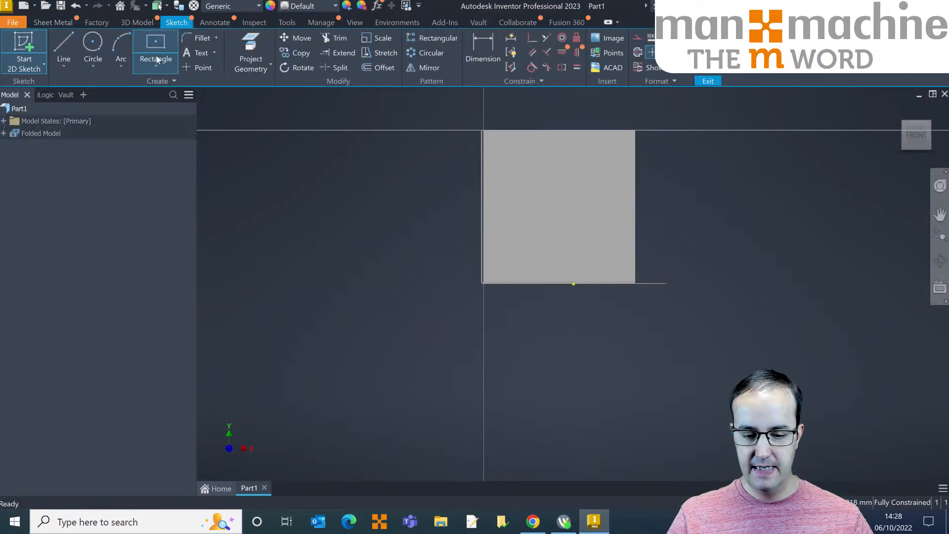
pyautogui.click(251, 54)
pyautogui.click(598, 193)
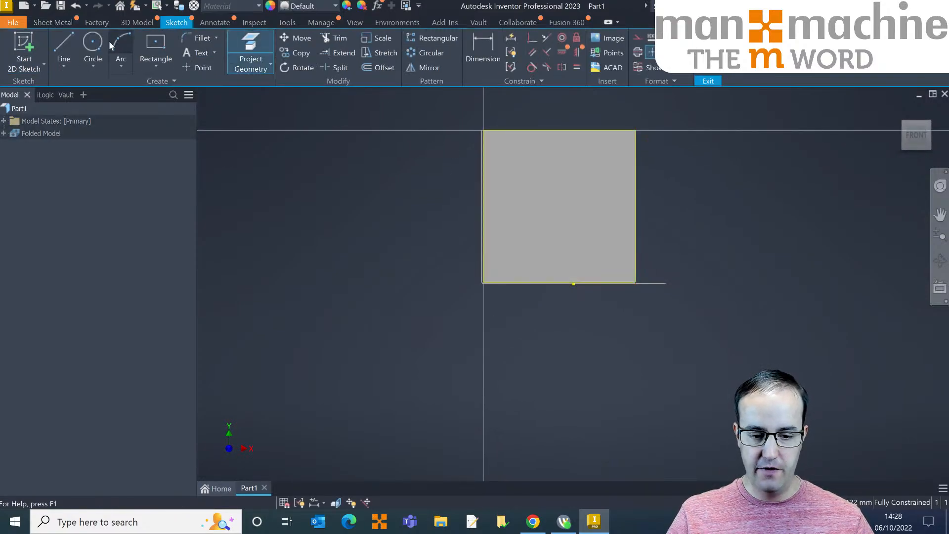
# Sketch a sloping line from the flange's upper bend-side corner, continuing as a tangent arc that ends on its free vertical edge
pyautogui.click(68, 43)
pyautogui.moveTo(483, 130); pyautogui.dragTo(609, 173)
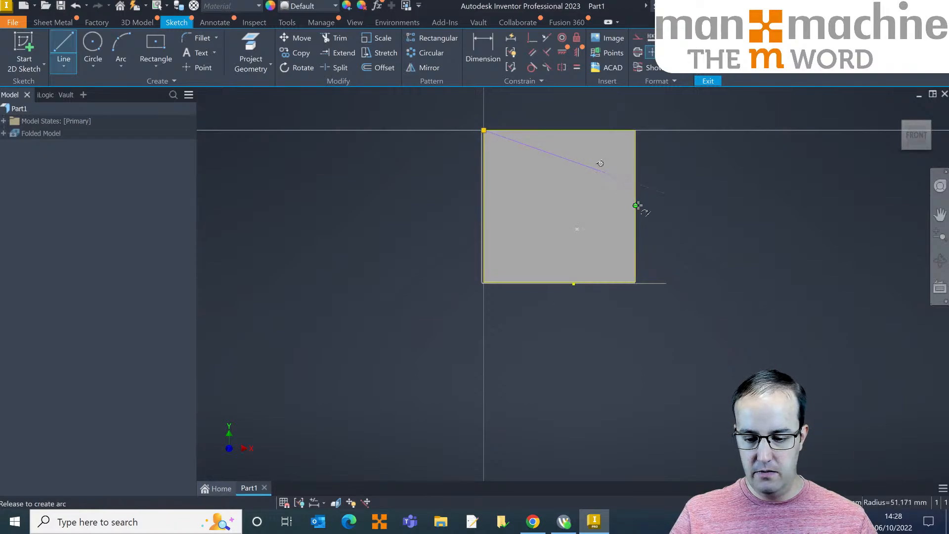
pyautogui.moveTo(636, 220); pyautogui.dragTo(636, 220)
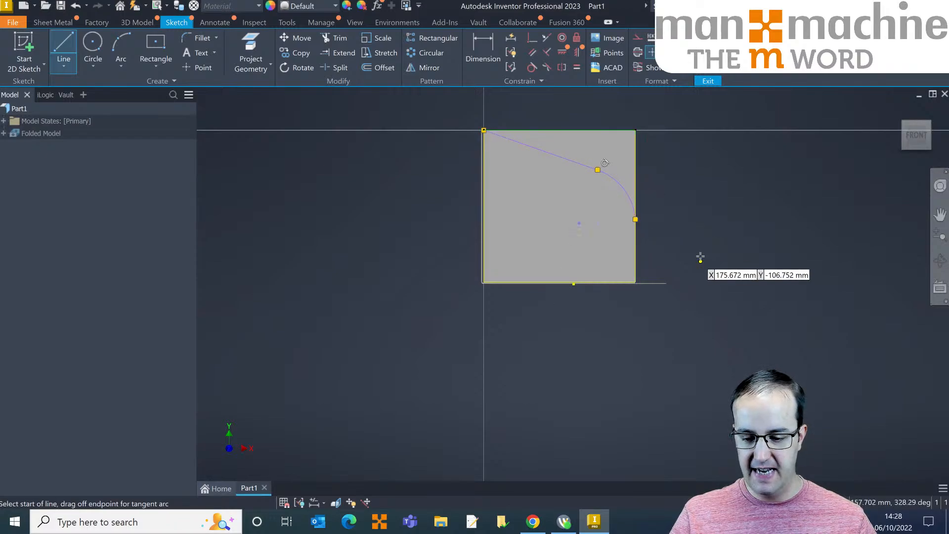
pyautogui.rightClick(685, 210)
pyautogui.click(729, 204)
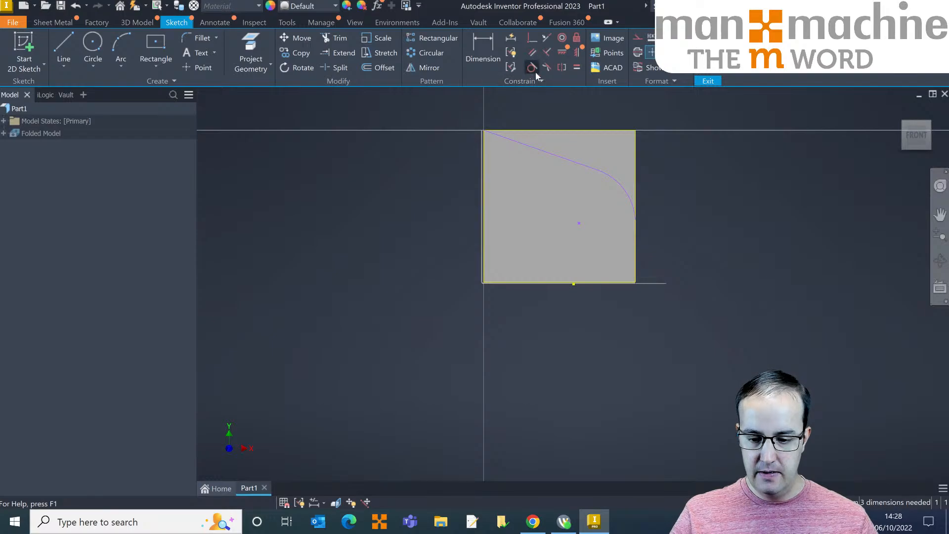
# Make the arc tangent to the flange's free vertical edge and finish the sketch
pyautogui.rightClick(580, 225)
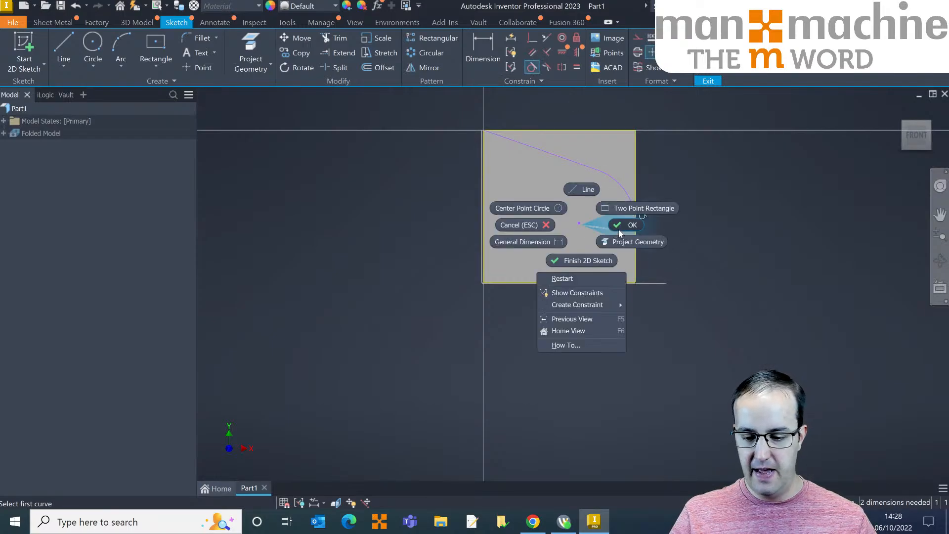
pyautogui.click(615, 224)
pyautogui.click(707, 51)
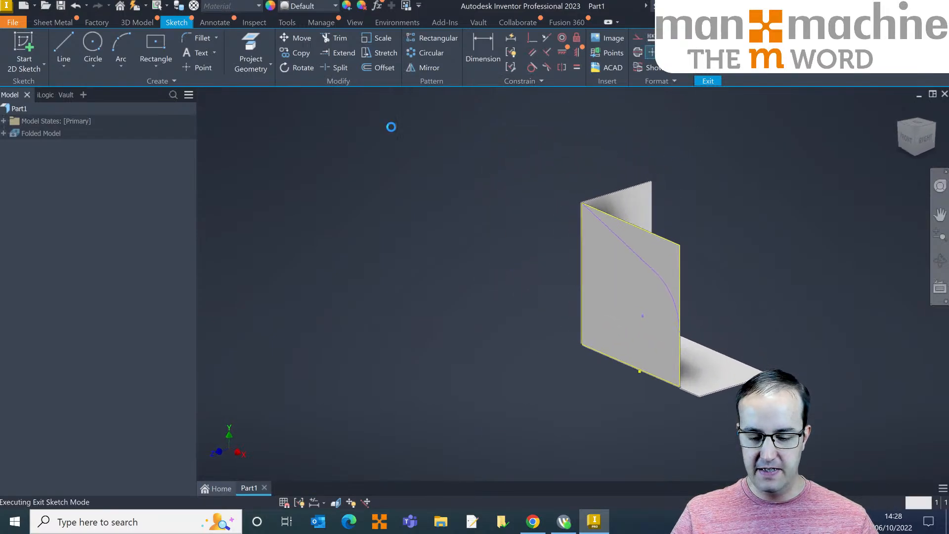
pyautogui.click(248, 47)
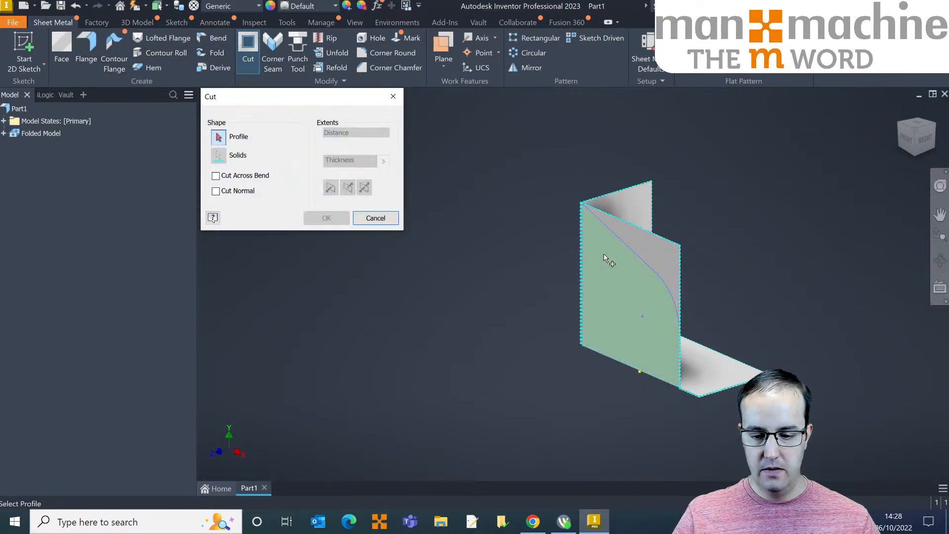
pyautogui.click(661, 243)
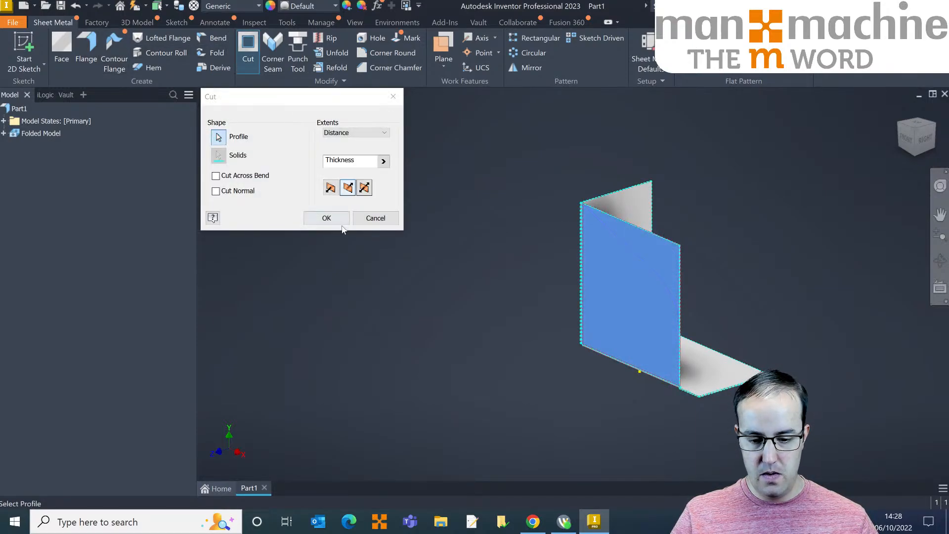
pyautogui.click(325, 218)
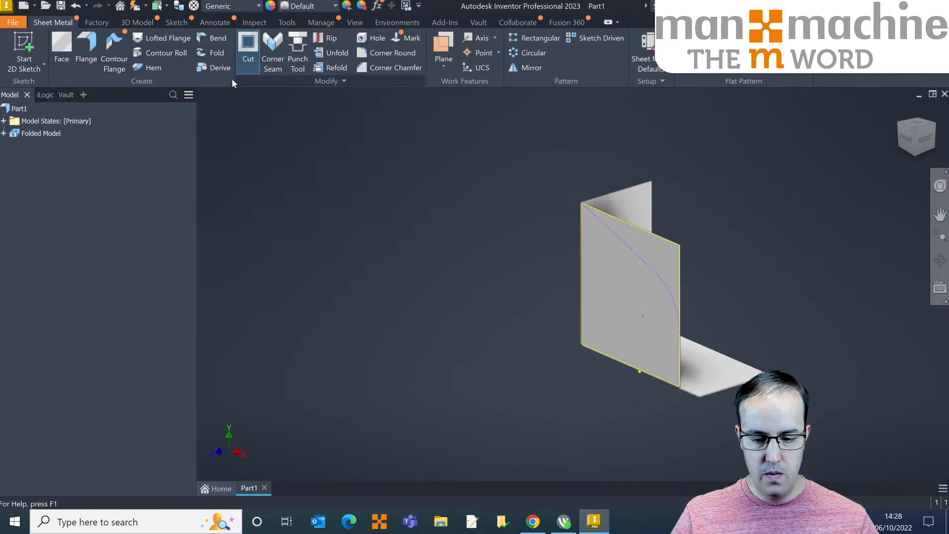
pyautogui.rightClick(551, 143)
pyautogui.press('Escape')
# Reopen the flange's profile sketch, examine closely where the line and arc meet the projected edges, and leave the sketch
pyautogui.click(4, 133)
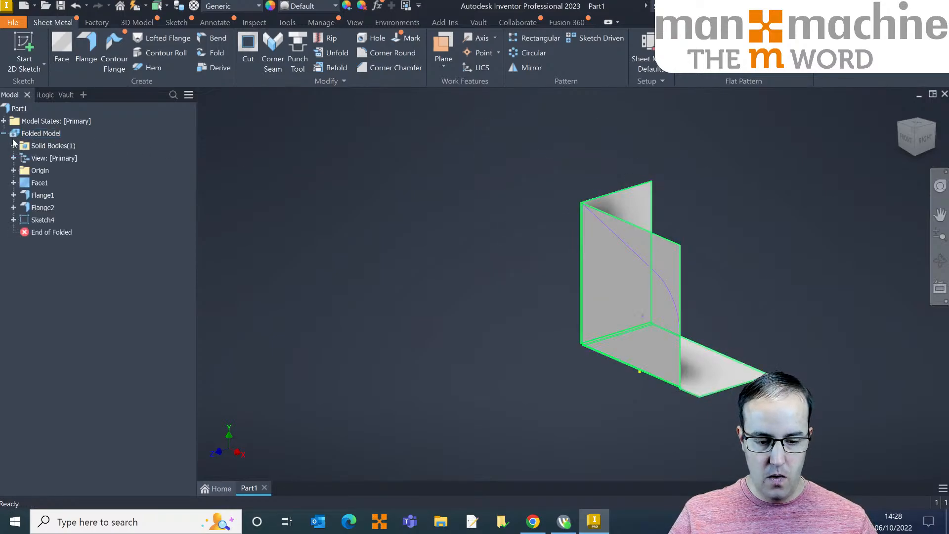
pyautogui.click(42, 221)
pyautogui.doubleClick(42, 220)
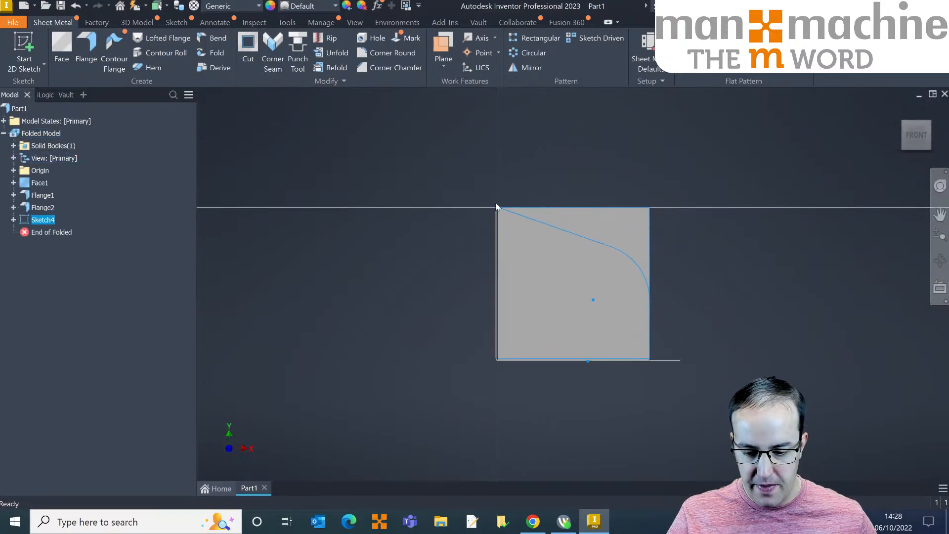
pyautogui.moveTo(509, 238)
pyautogui.mouseDown(button='middle')
pyautogui.moveTo(411, 240)
pyautogui.moveTo(350, 227)
pyautogui.moveTo(732, 341)
pyautogui.mouseUp(button='middle')
pyautogui.moveTo(860, 365); pyautogui.dragTo(277, 165, button='middle')
pyautogui.moveTo(840, 340); pyautogui.dragTo(487, 226, button='middle')
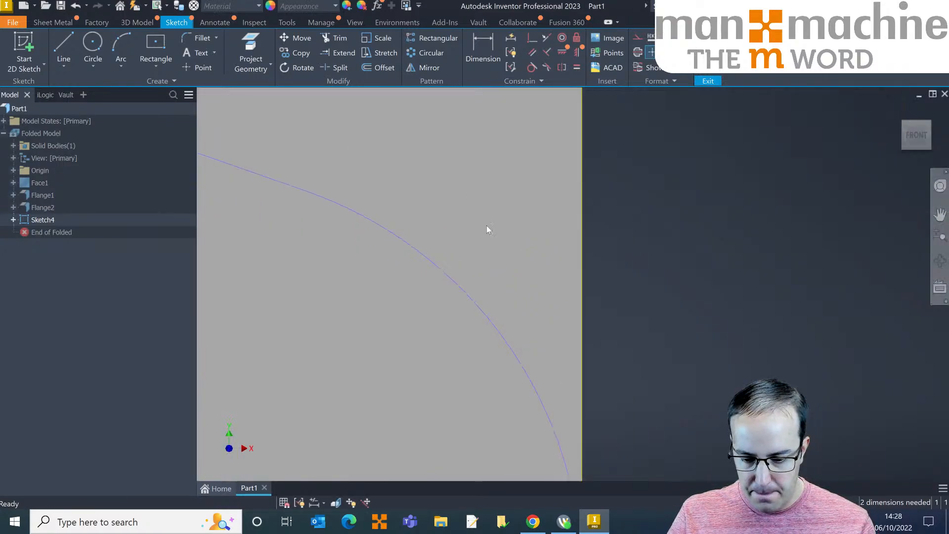
pyautogui.scroll(-3, 486, 225)
pyautogui.moveTo(530, 363)
pyautogui.mouseDown(button='middle')
pyautogui.moveTo(517, 166)
pyautogui.moveTo(504, 124)
pyautogui.mouseUp(button='middle')
pyautogui.scroll(-5, 521, 205)
pyautogui.moveTo(534, 291)
pyautogui.mouseDown(button='middle')
pyautogui.moveTo(521, 205)
pyautogui.moveTo(560, 340)
pyautogui.moveTo(525, 380)
pyautogui.mouseUp(button='middle')
pyautogui.scroll(5, 522, 215)
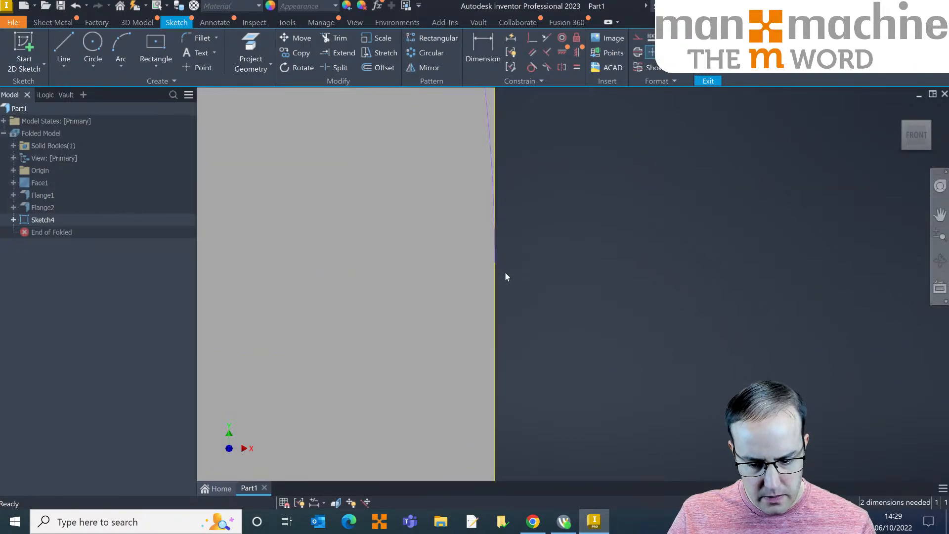
pyautogui.scroll(-4, 494, 265)
pyautogui.scroll(3, 471, 173)
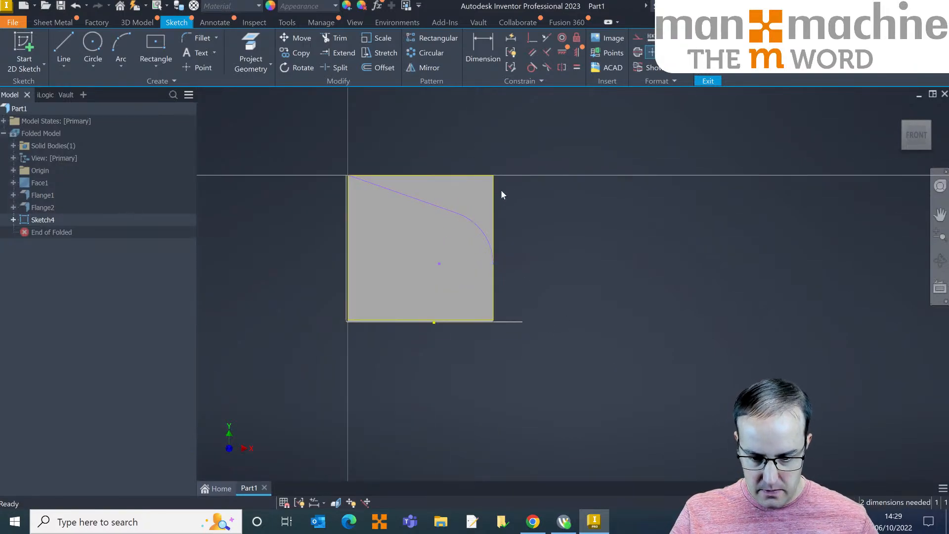
pyautogui.click(707, 81)
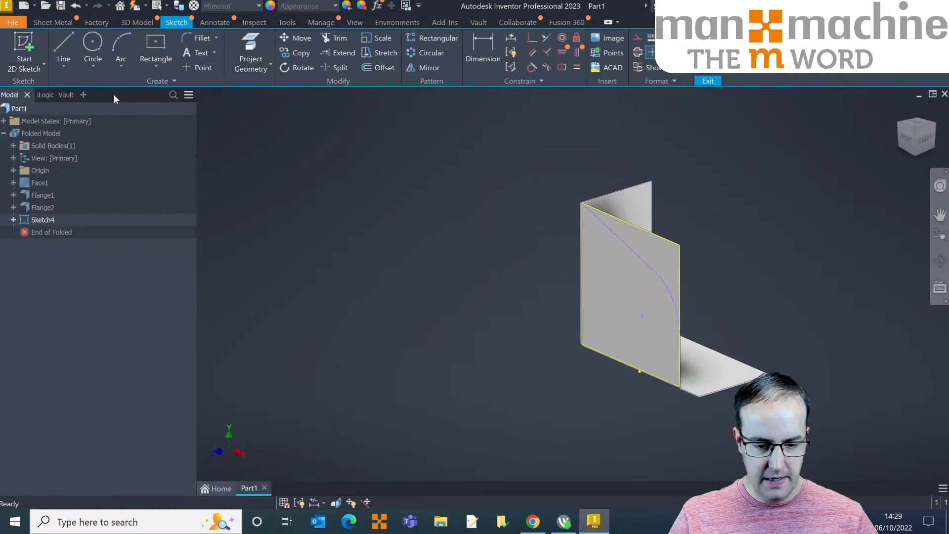
# Cut away the flange region above the sketched line and arc, using a distance of Thickness
pyautogui.click(248, 49)
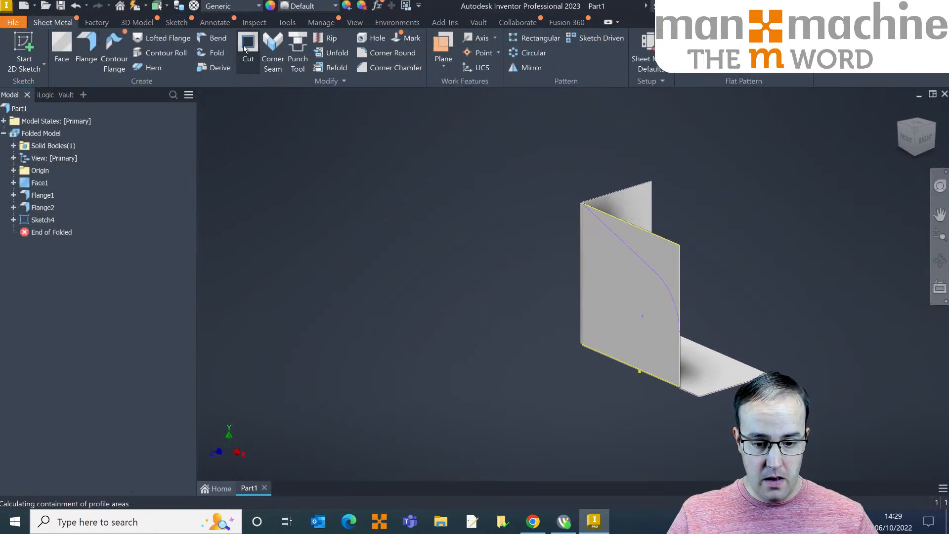
pyautogui.rightClick(649, 249)
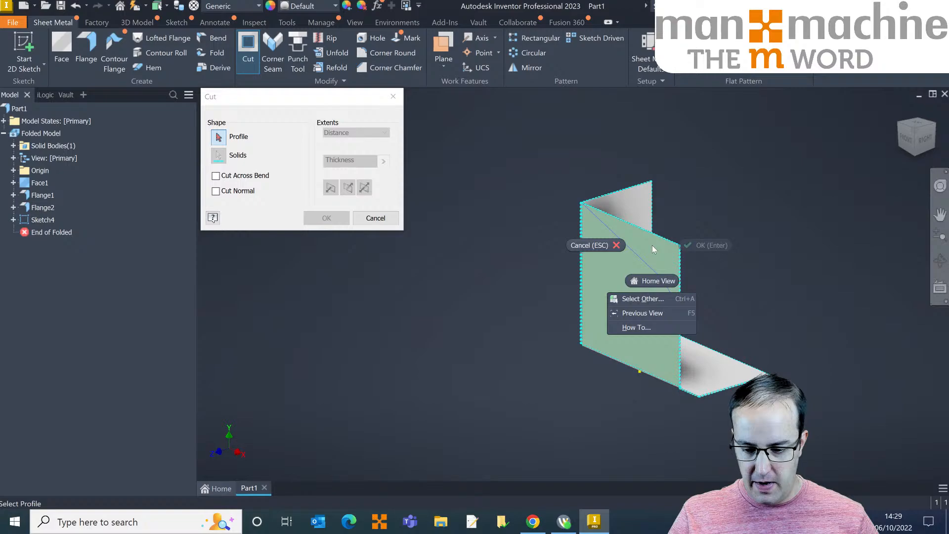
pyautogui.click(645, 296)
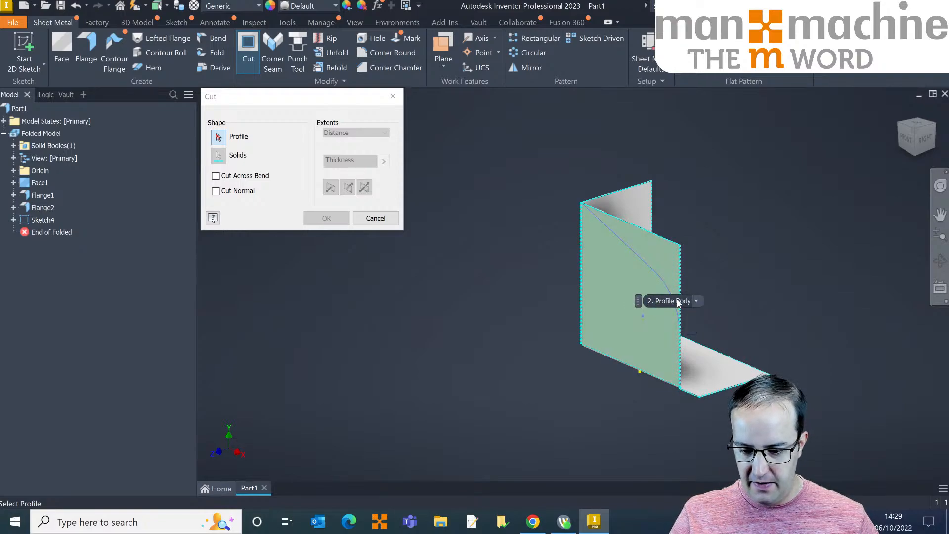
pyautogui.click(697, 301)
pyautogui.click(676, 324)
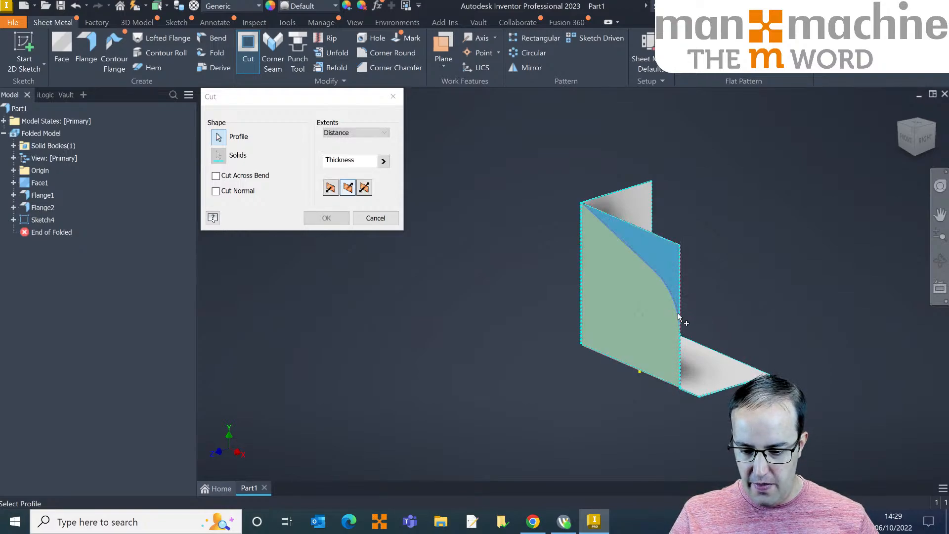
pyautogui.click(326, 218)
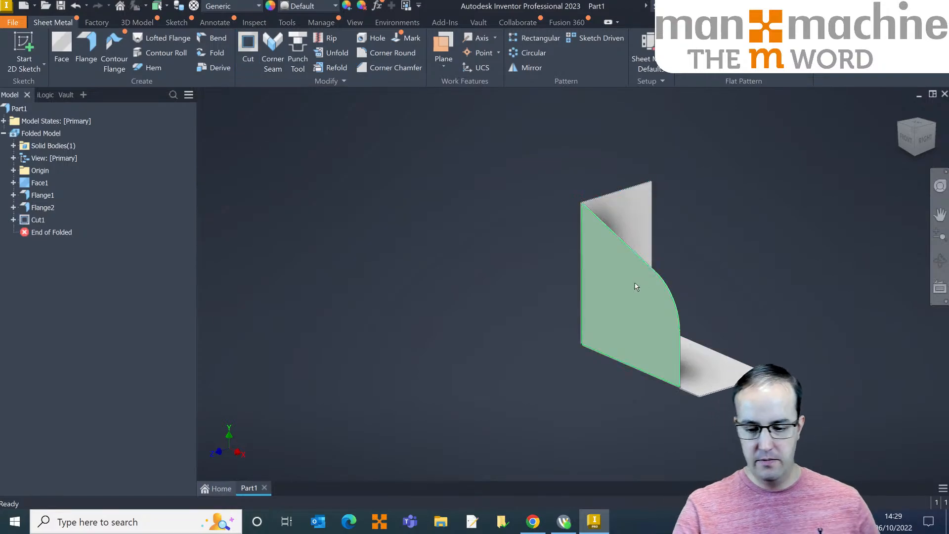
# Set the front flange's height to 50 mm and accept the change despite its effect on the cut
pyautogui.moveTo(637, 278)
pyautogui.keyDown('shift'); pyautogui.mouseDown(button='middle')
pyautogui.moveTo(617, 282)
pyautogui.moveTo(632, 285)
pyautogui.mouseUp(button='middle'); pyautogui.keyUp('shift')
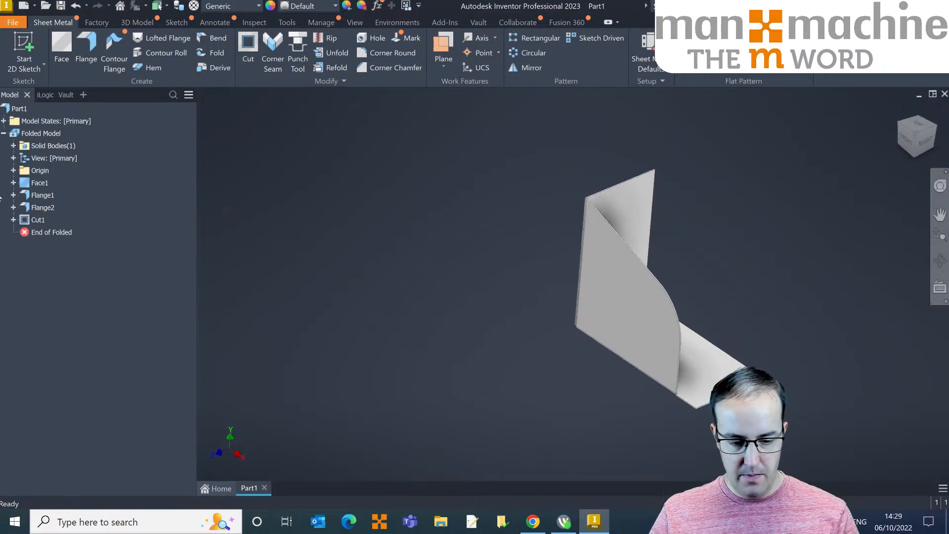
pyautogui.doubleClick(42, 207)
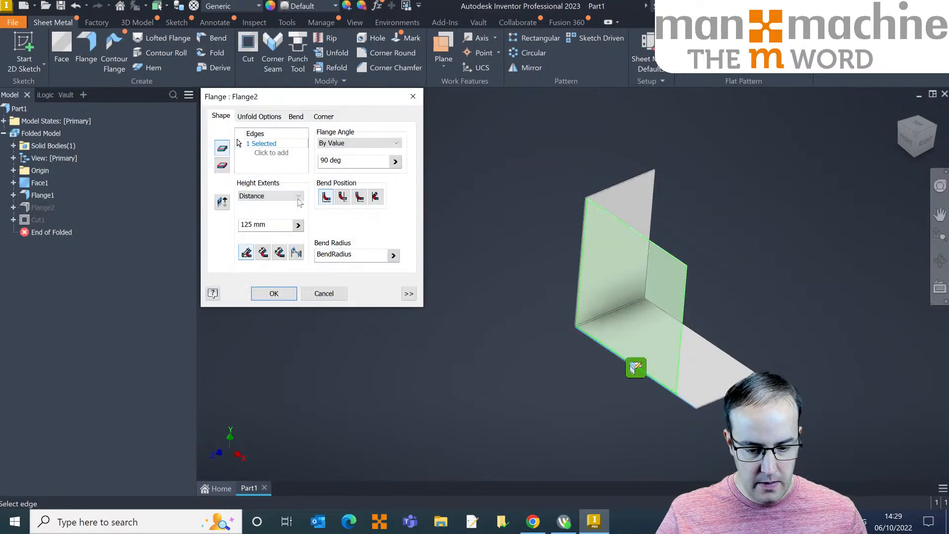
pyautogui.write('50')
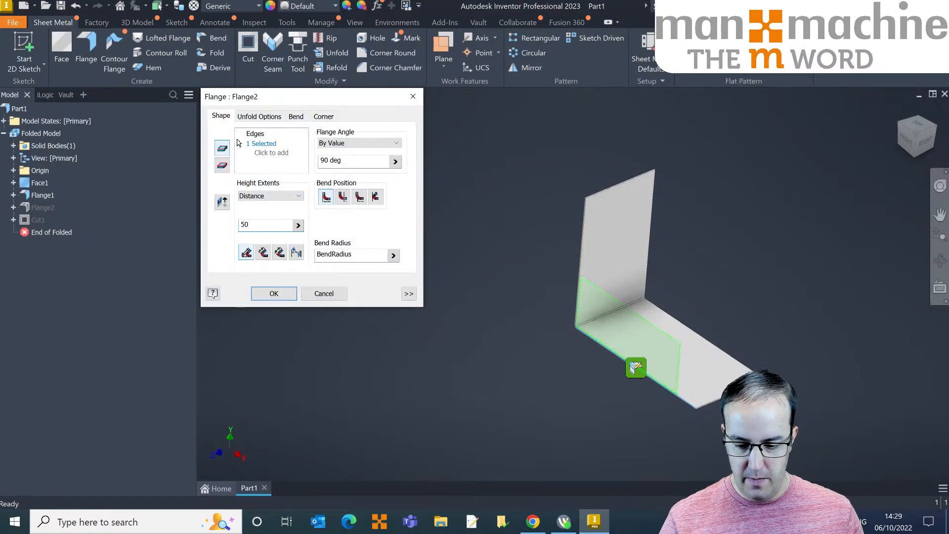
pyautogui.press('Return')
pyautogui.click(268, 100)
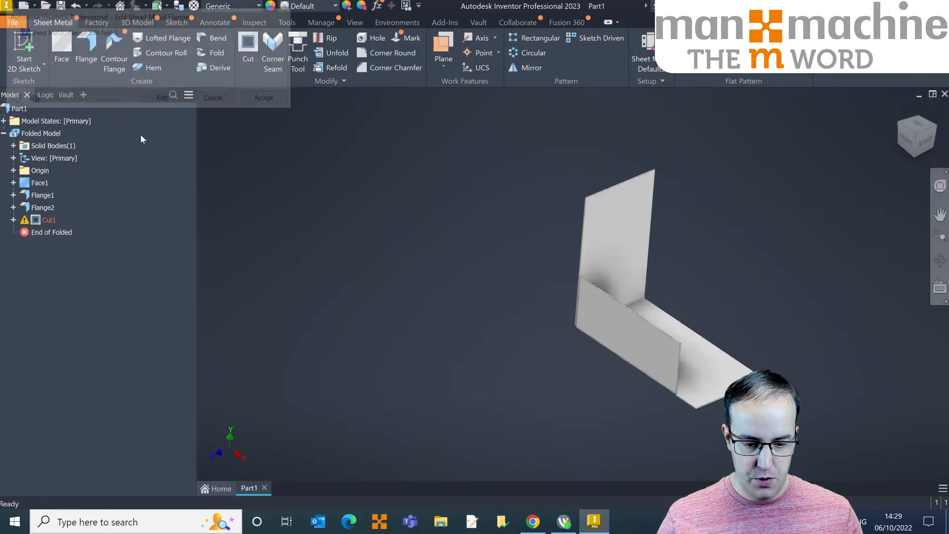
# Edit the cut's sketch and redraw the sloping line and tangent arc from the flange's upper corner to its free vertical edge
pyautogui.doubleClick(48, 233)
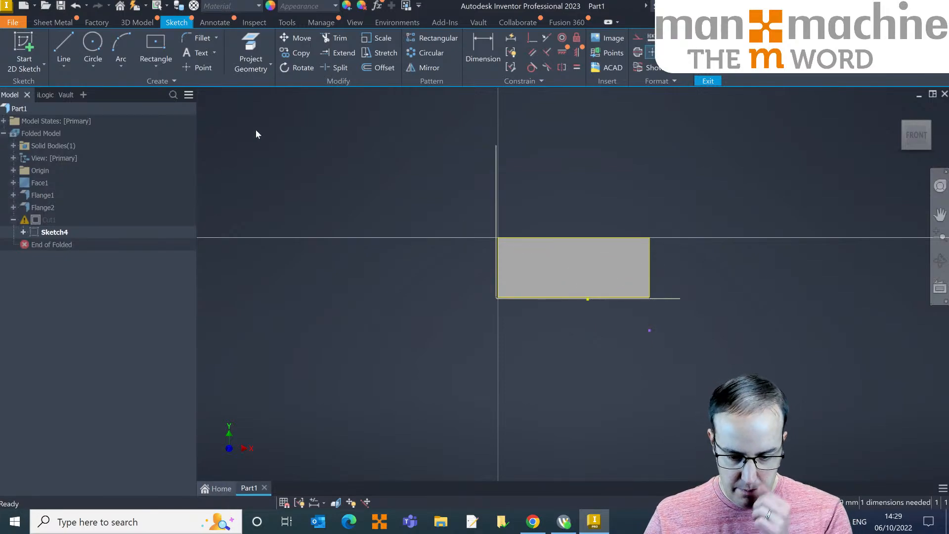
pyautogui.click(71, 48)
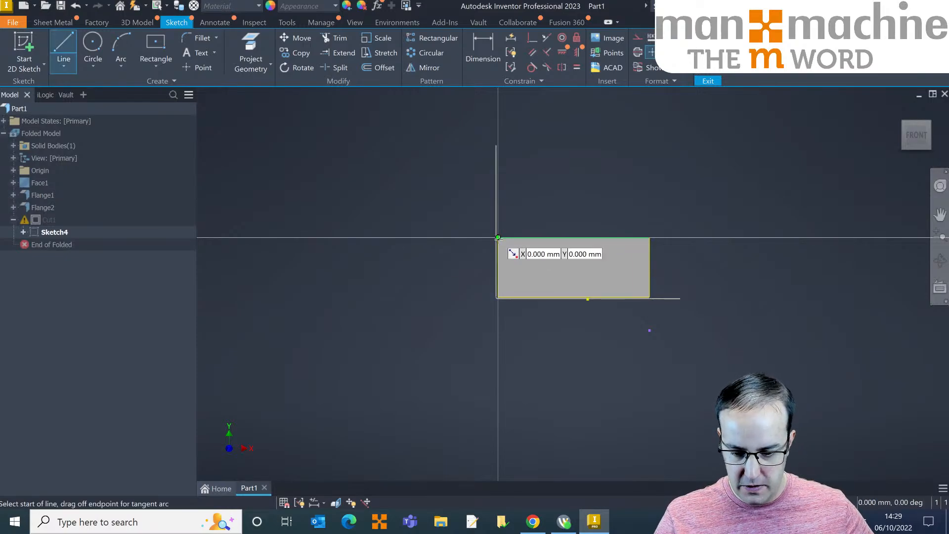
pyautogui.click(498, 238)
pyautogui.click(616, 253)
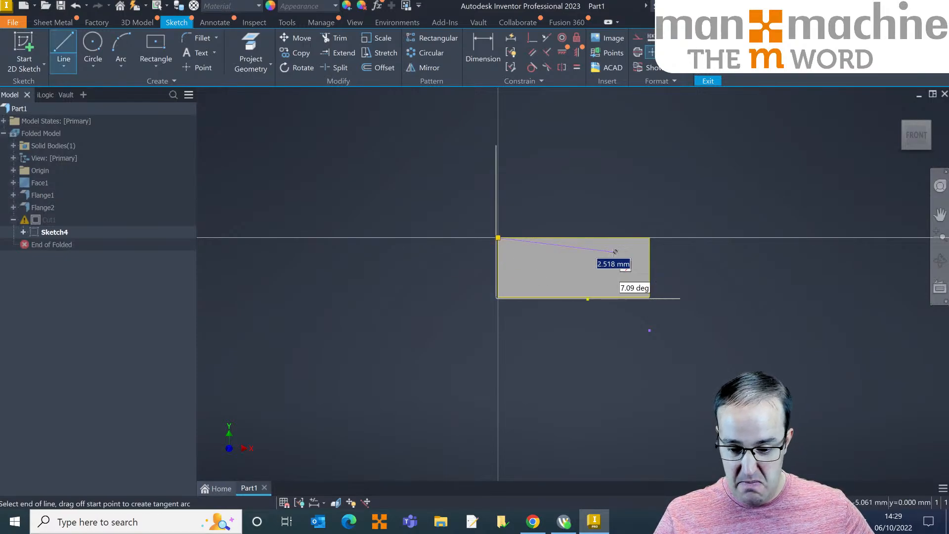
pyautogui.moveTo(616, 253)
pyautogui.mouseDown()
pyautogui.moveTo(633, 255)
pyautogui.moveTo(650, 282)
pyautogui.mouseUp()
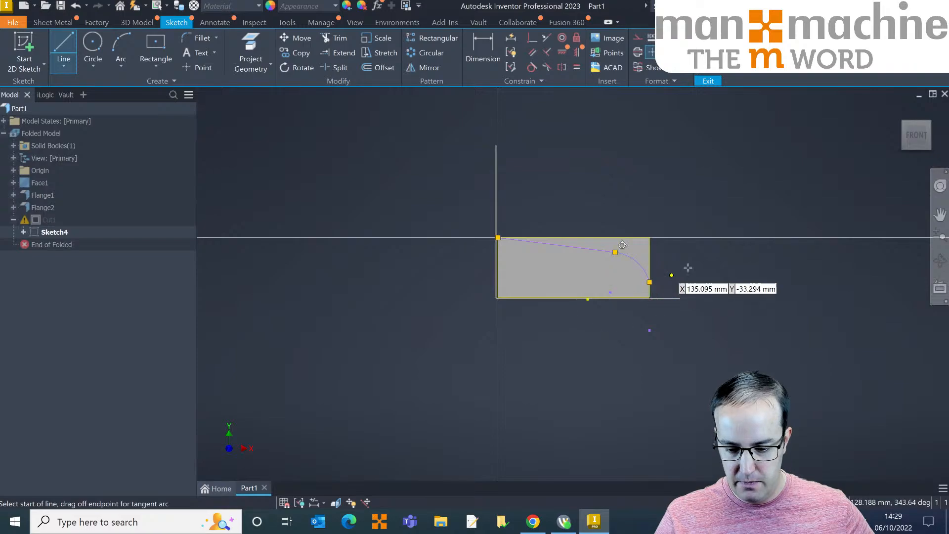
pyautogui.rightClick(687, 252)
pyautogui.click(722, 253)
# Constrain the redrawn arc to be tangent to the shortened flange's free vertical edge
pyautogui.scroll(5, 635, 283)
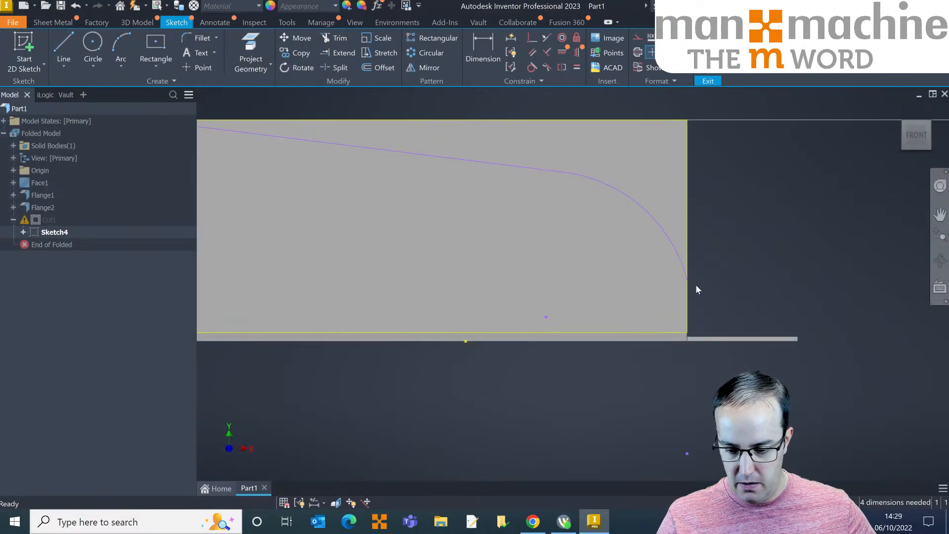
pyautogui.scroll(7, 696, 283)
pyautogui.scroll(-6, 509, 194)
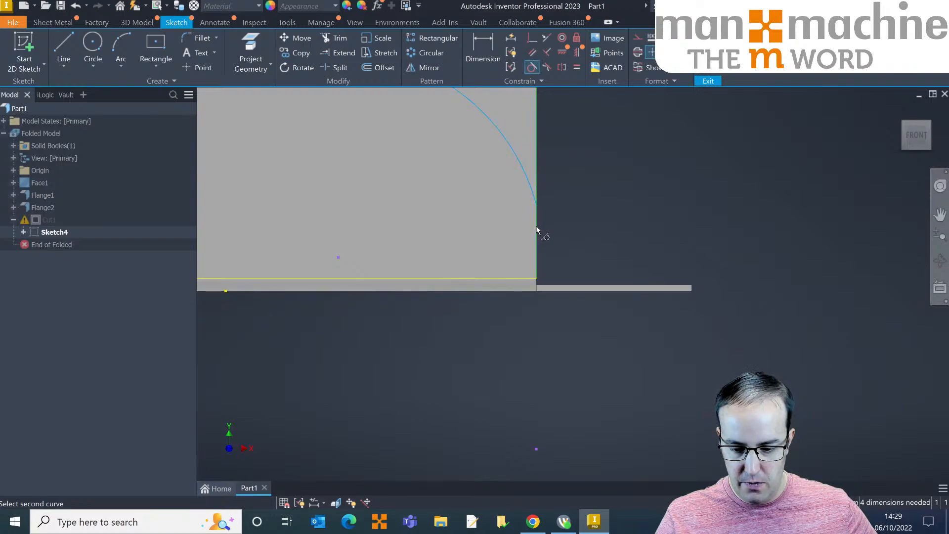
pyautogui.rightClick(617, 212)
pyautogui.click(654, 214)
pyautogui.scroll(-5, 541, 212)
pyautogui.scroll(4, 549, 232)
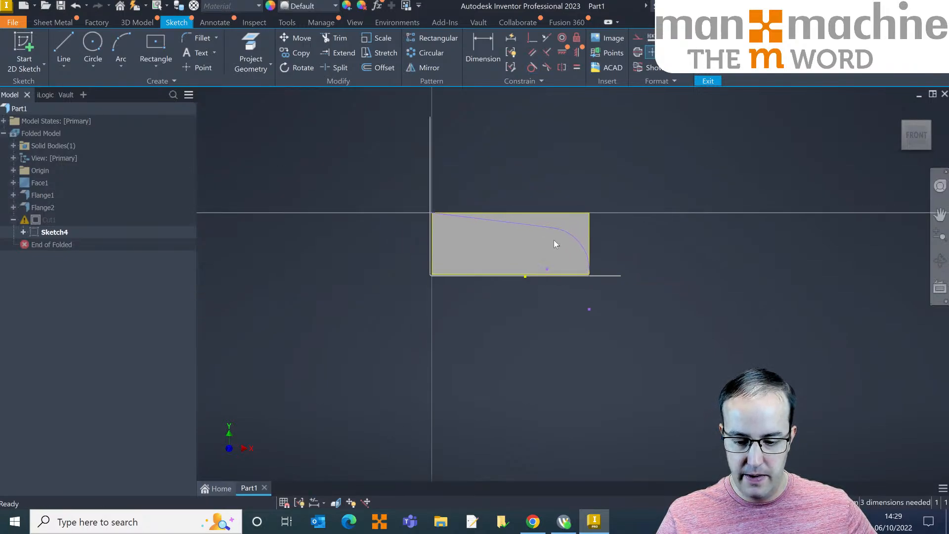
# Finish the cut's sketch and sketch three separate circles, increasing in size downwards, on the tall end flange's face
pyautogui.click(708, 53)
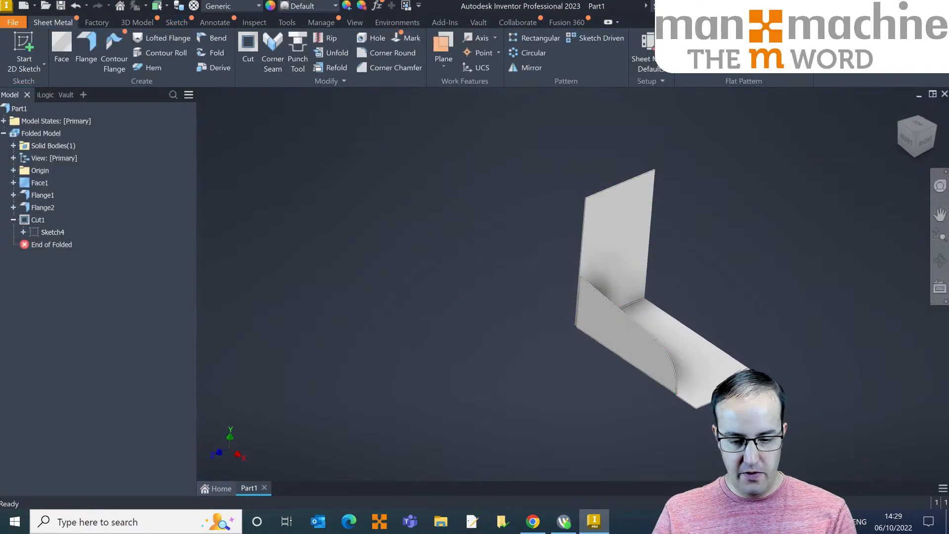
pyautogui.click(31, 46)
pyautogui.click(630, 259)
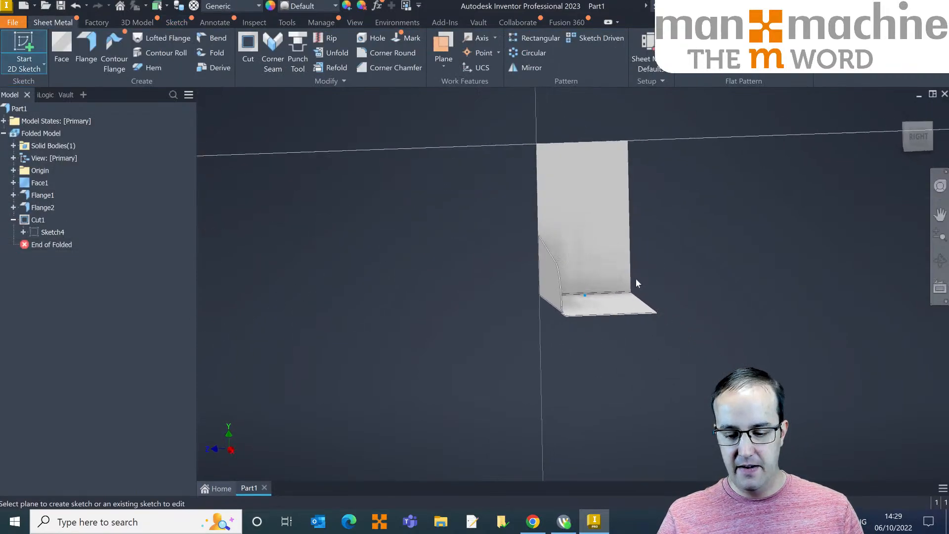
pyautogui.click(92, 47)
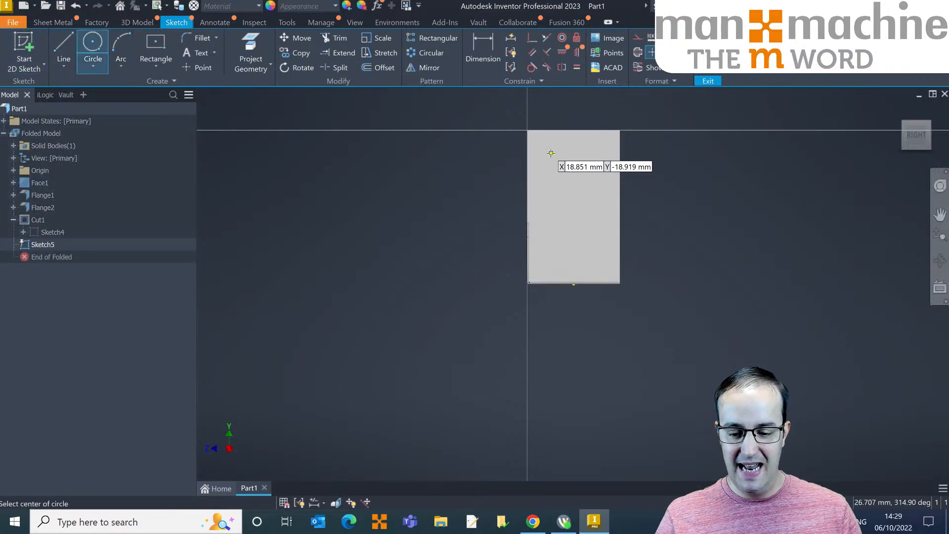
pyautogui.click(553, 156)
pyautogui.click(552, 158)
pyautogui.click(577, 177)
pyautogui.click(578, 187)
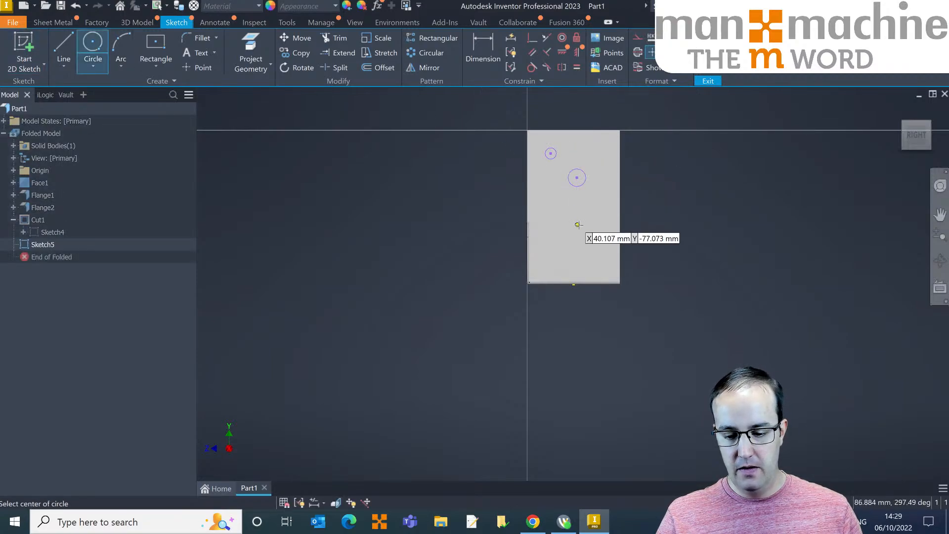
pyautogui.click(576, 227)
pyautogui.click(577, 246)
pyautogui.click(707, 81)
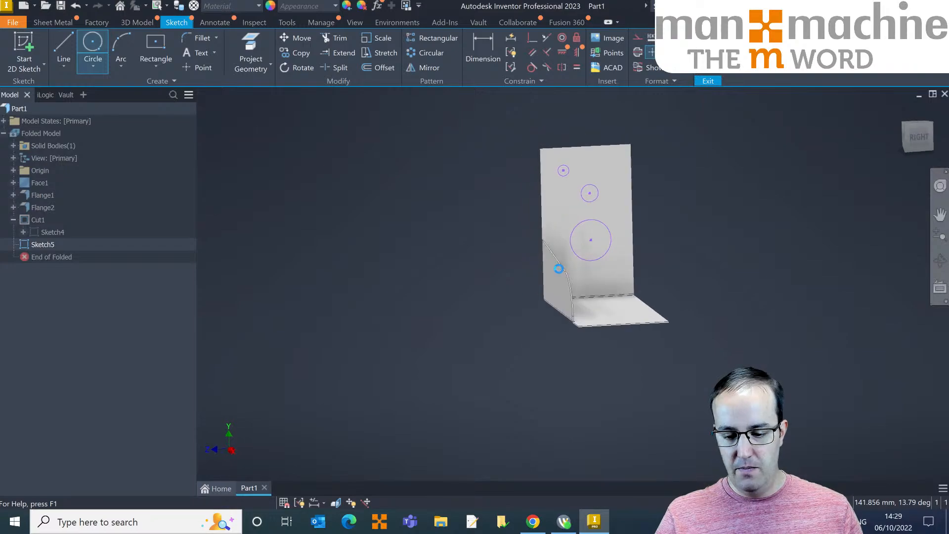
# Sketch three separate circles of different sizes in a row along the curved front flange's outer face
pyautogui.click(21, 42)
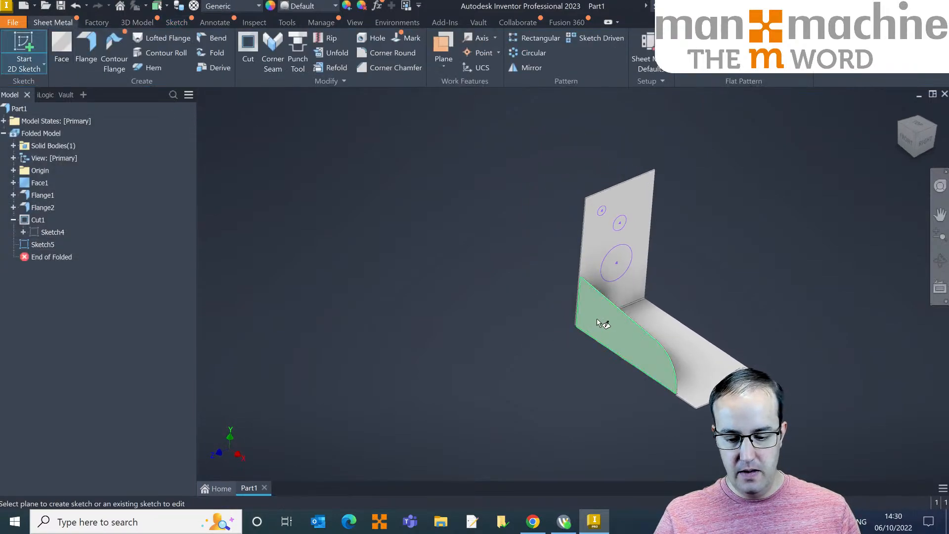
pyautogui.click(596, 319)
pyautogui.click(94, 45)
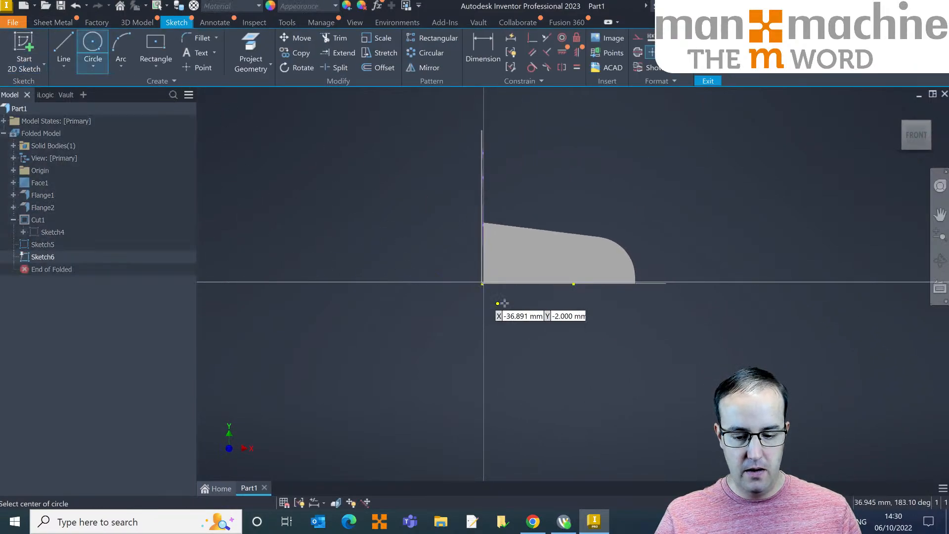
pyautogui.click(544, 260)
pyautogui.click(549, 264)
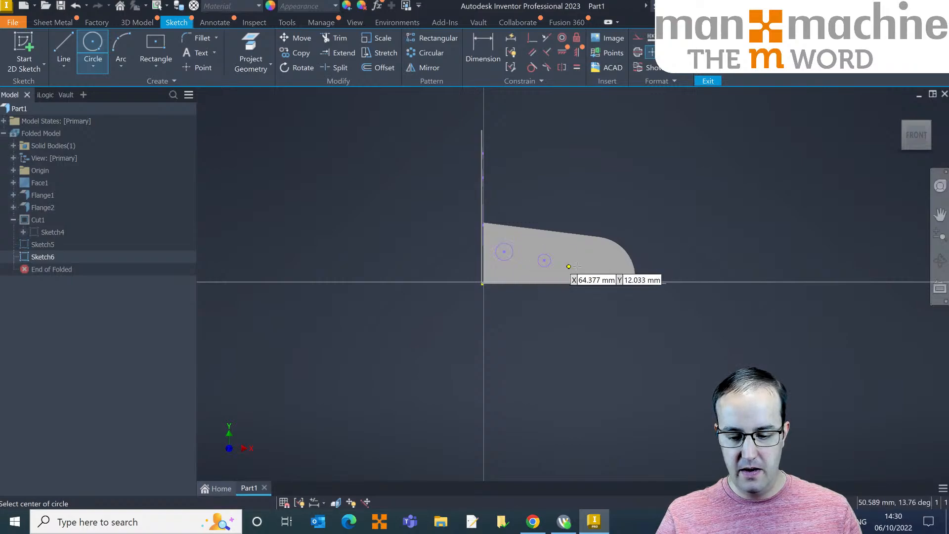
pyautogui.click(591, 254)
pyautogui.click(599, 264)
pyautogui.click(708, 81)
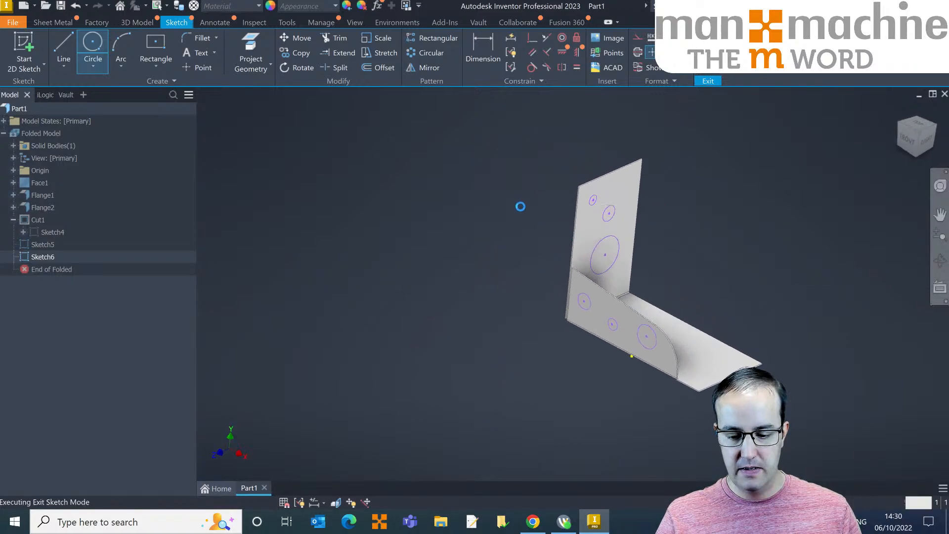
# Cut the three circles on the tall end flange as holes, using a distance of Thickness
pyautogui.click(248, 46)
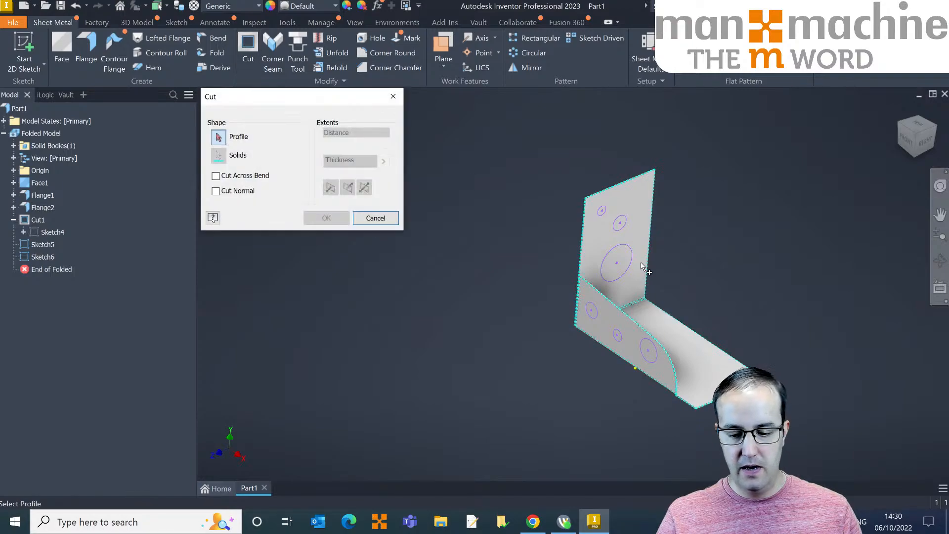
pyautogui.click(620, 262)
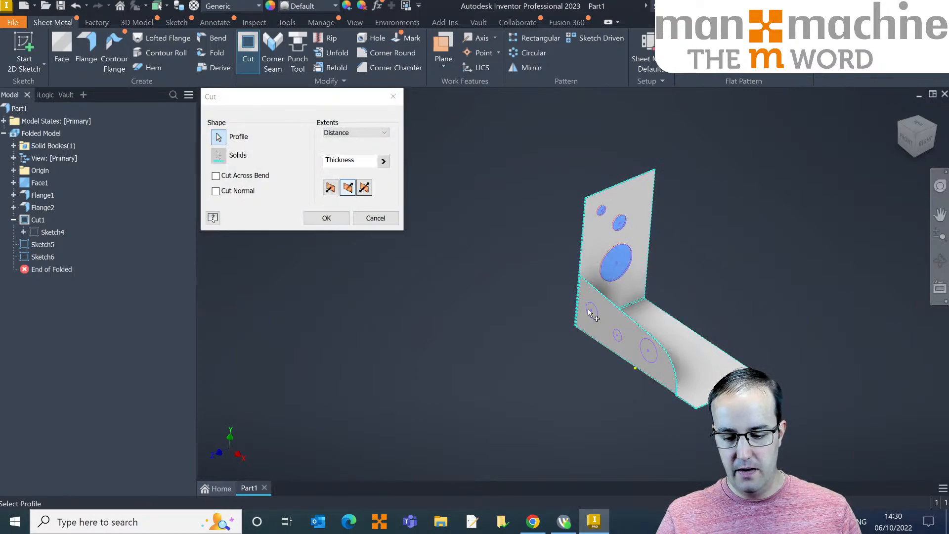
pyautogui.press('Return')
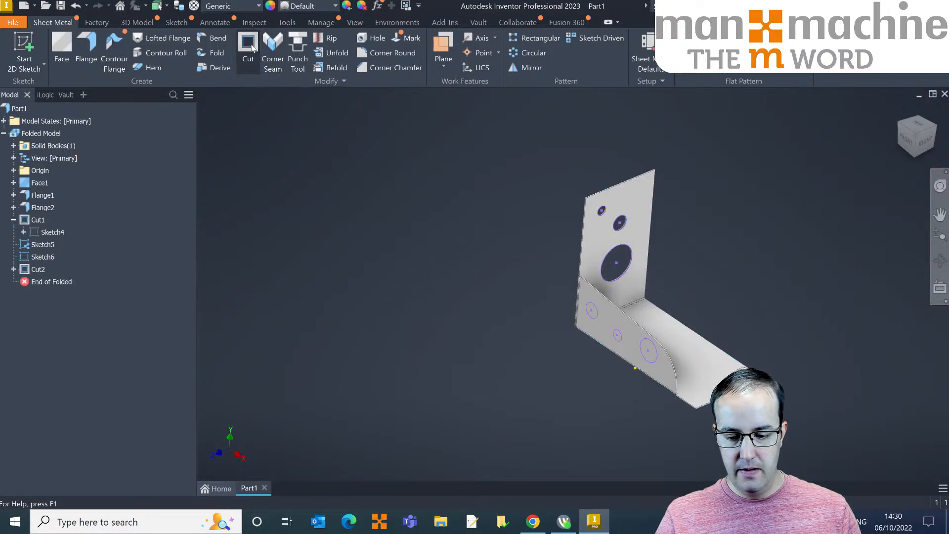
# Cut the three circles on the front flange as holes with a distance of Thickness, and collapse the folded model's feature tree
pyautogui.click(248, 46)
pyautogui.scroll(2, 635, 313)
pyautogui.click(566, 302)
pyautogui.click(614, 348)
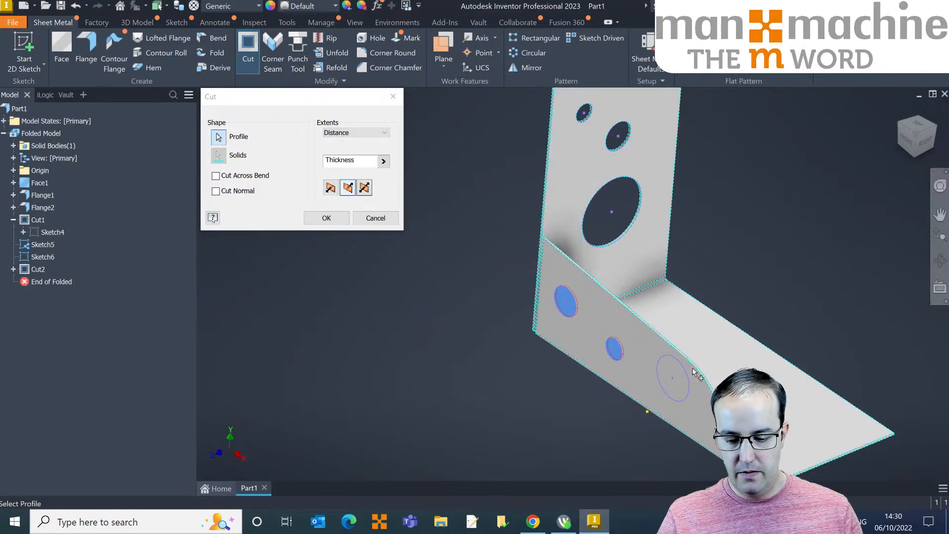
pyautogui.click(672, 374)
pyautogui.click(326, 218)
pyautogui.scroll(-4, 595, 252)
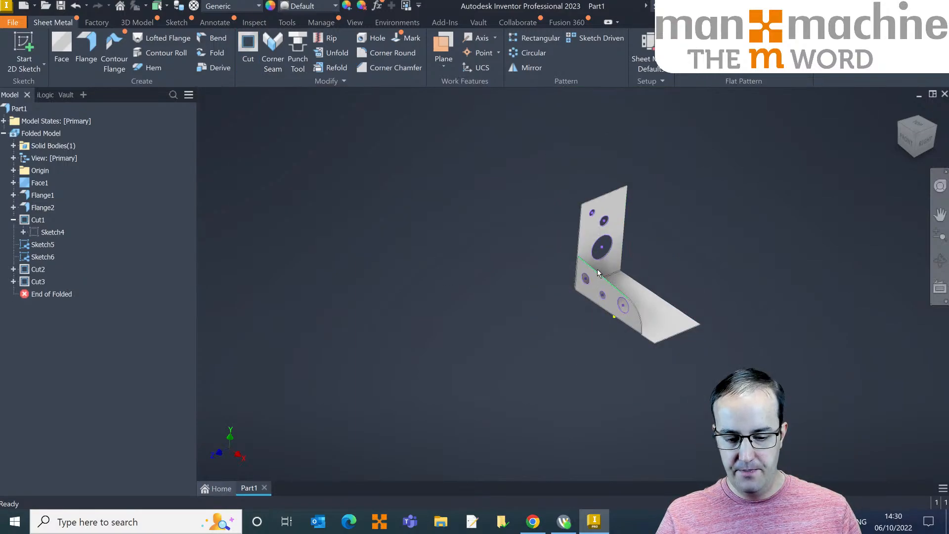
pyautogui.click(13, 220)
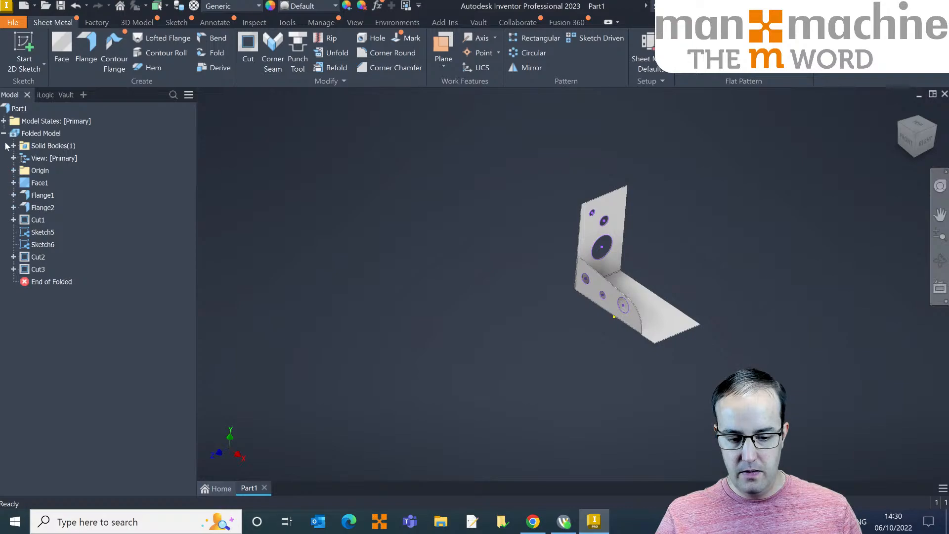
pyautogui.click(4, 133)
# Assign the Stainless Steel material to the part and create its flat pattern
pyautogui.keyDown('shift'); pyautogui.moveTo(602, 294); pyautogui.dragTo(570, 299, button='middle'); pyautogui.keyUp('shift')
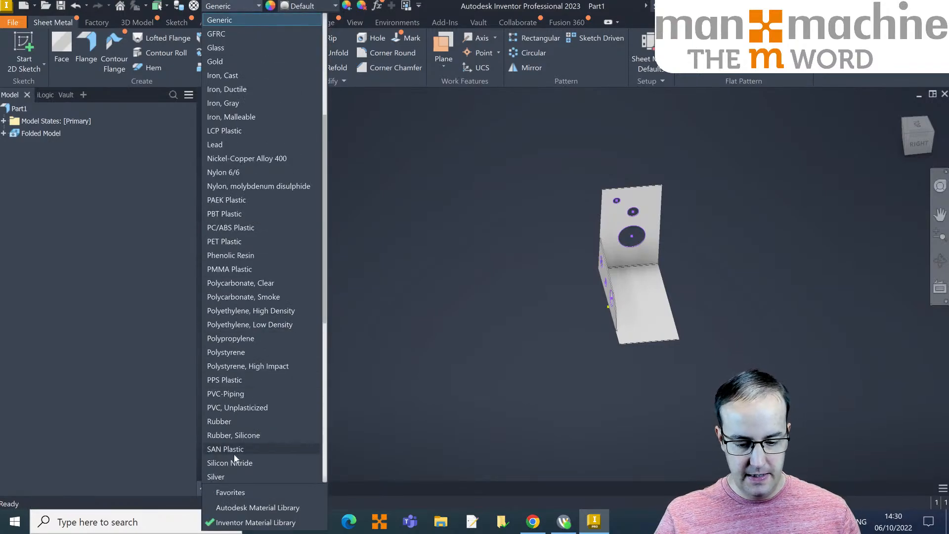
pyautogui.scroll(-4, 236, 457)
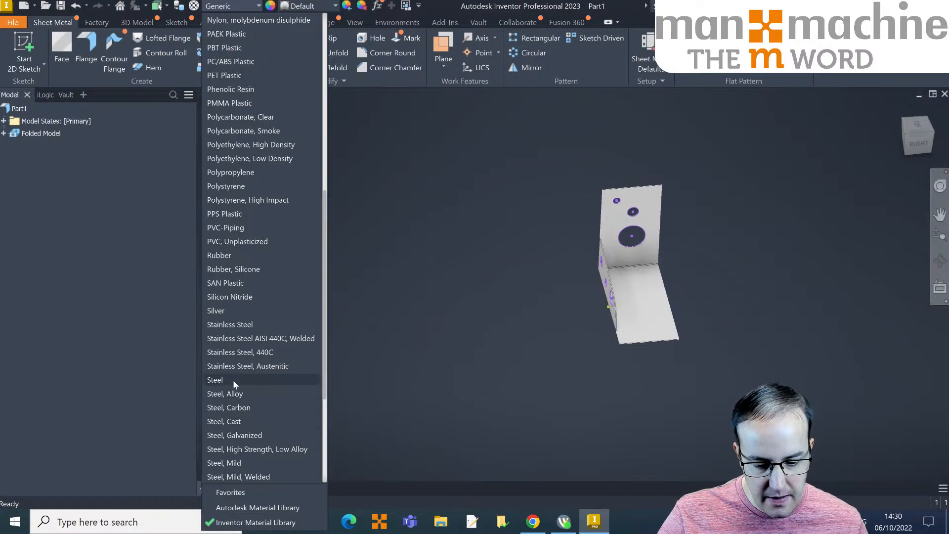
pyautogui.scroll(-2, 242, 405)
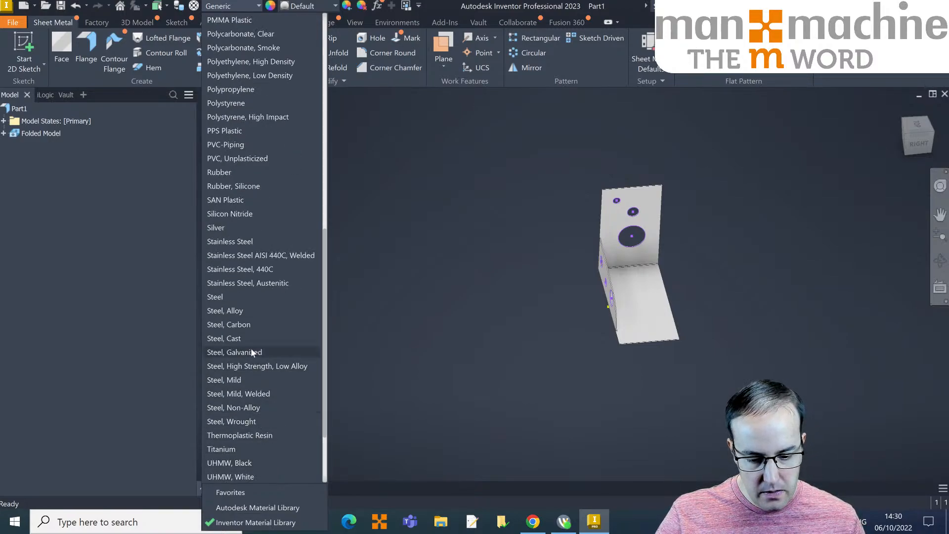
pyautogui.click(250, 242)
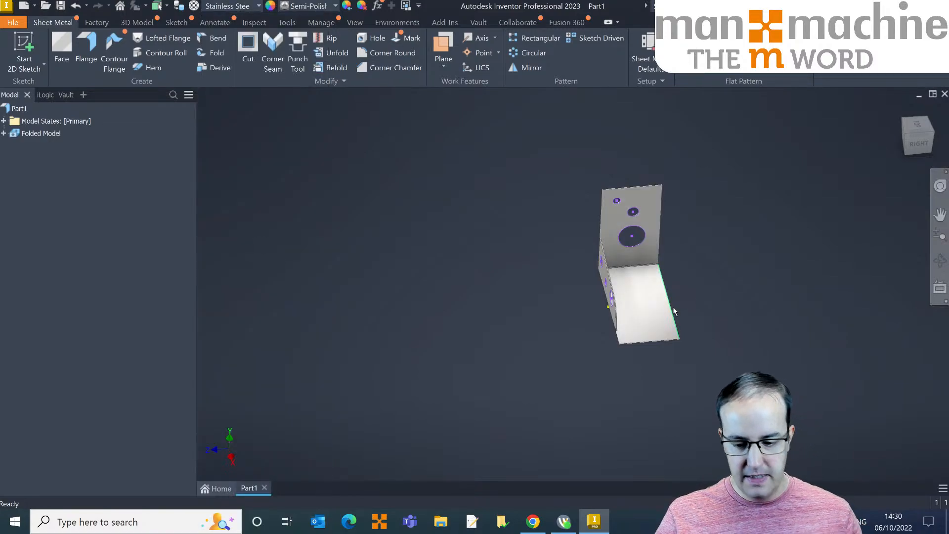
pyautogui.moveTo(724, 239); pyautogui.dragTo(690, 262, button='middle')
pyautogui.click(698, 52)
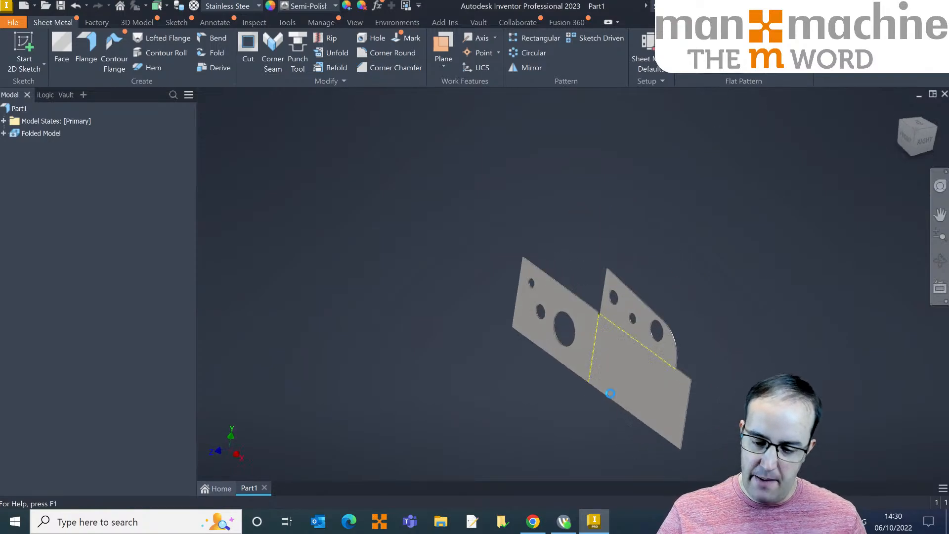
# Start saving the part and name the file Sheet Metal.ipt
pyautogui.click(62, 5)
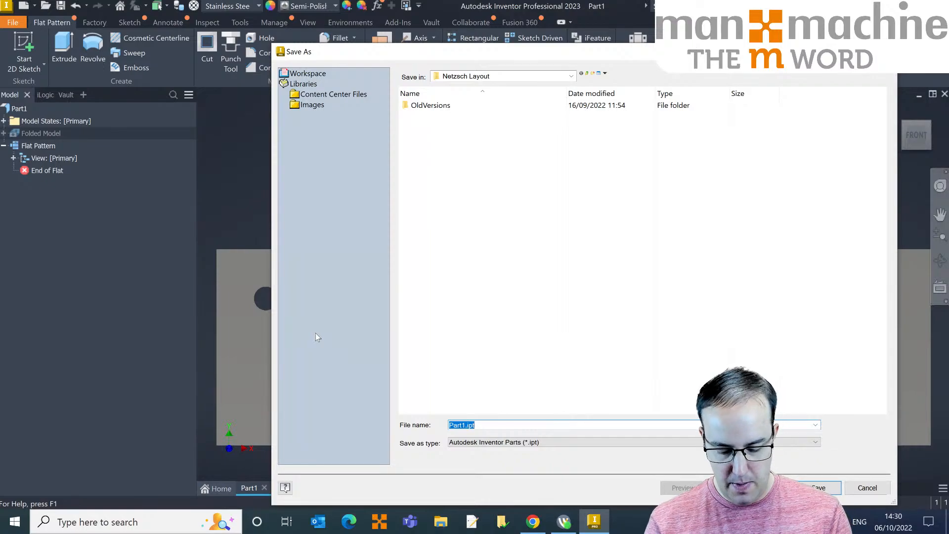
pyautogui.press('Left')
pyautogui.press('Left')
pyautogui.hotkey('shift', 'Home')
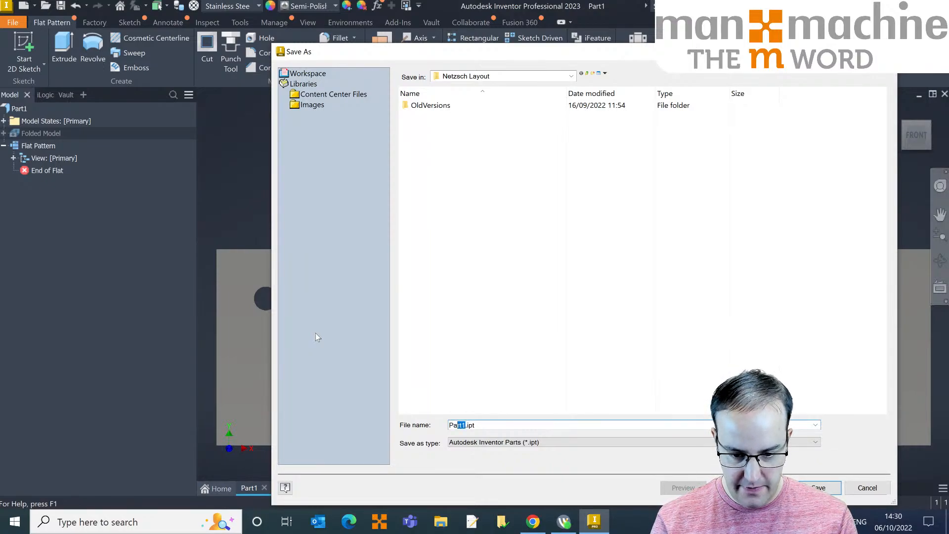
pyautogui.write('Sheet Metal')
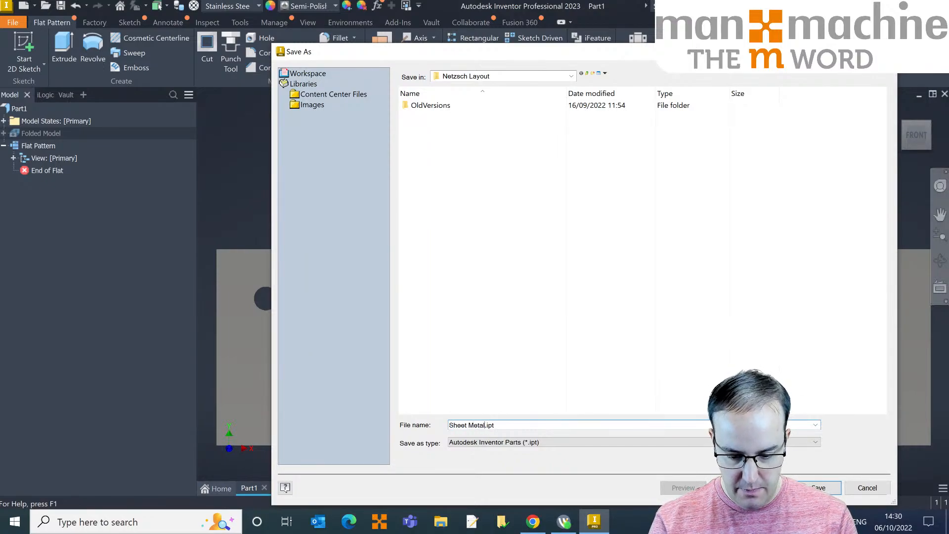
# Create a folder named Sheet Metal in the workspace and save the part there, agreeing to exit the flat pattern environment
pyautogui.click(307, 73)
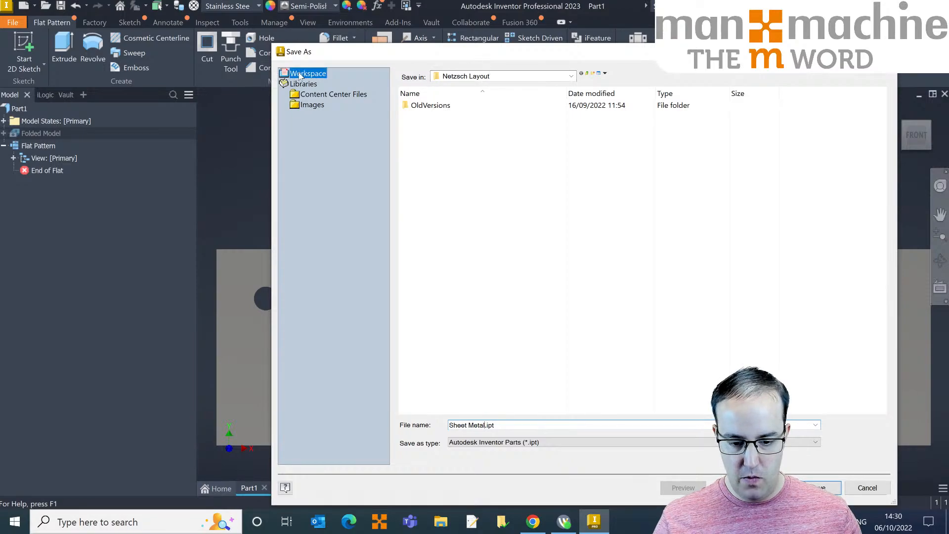
pyautogui.click(593, 73)
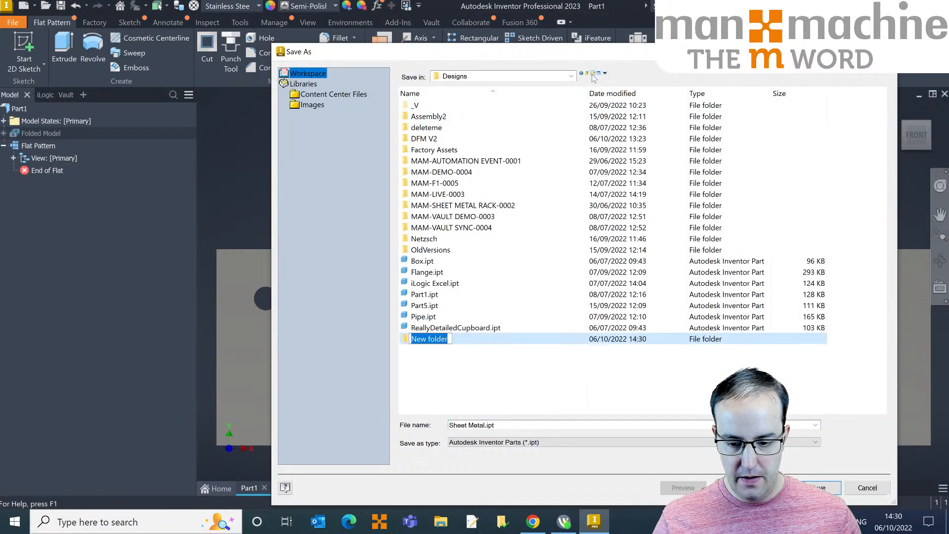
pyautogui.write('Sheet Metal')
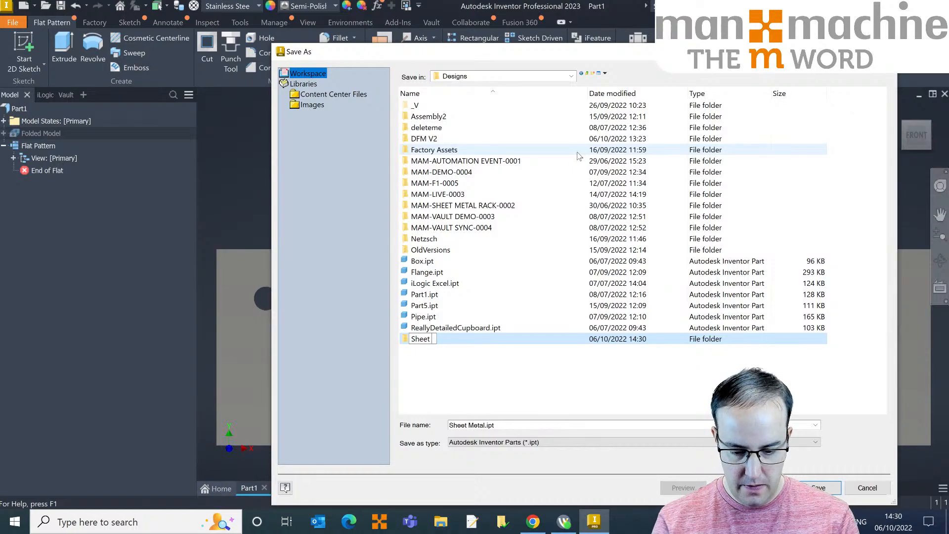
pyautogui.press('Return')
pyautogui.press('Return')
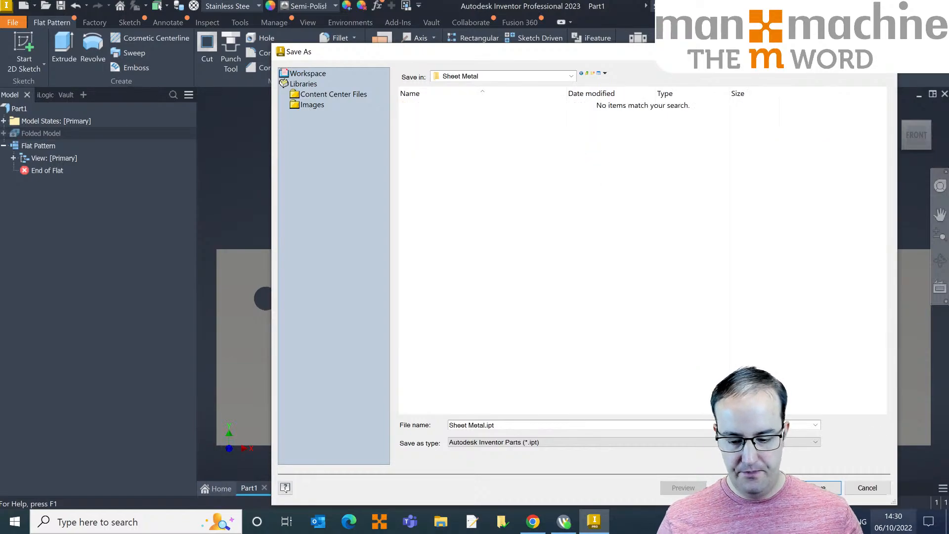
pyautogui.press('Return')
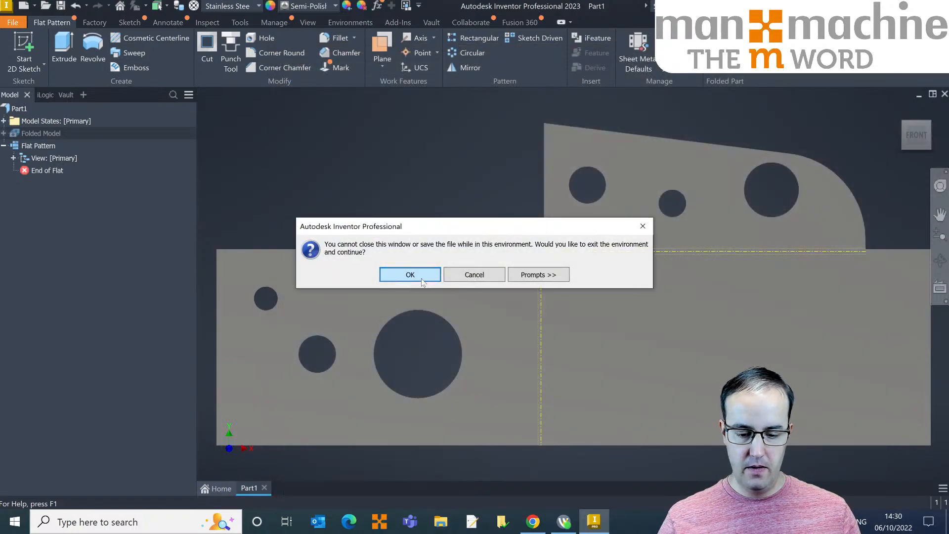
pyautogui.press('Return')
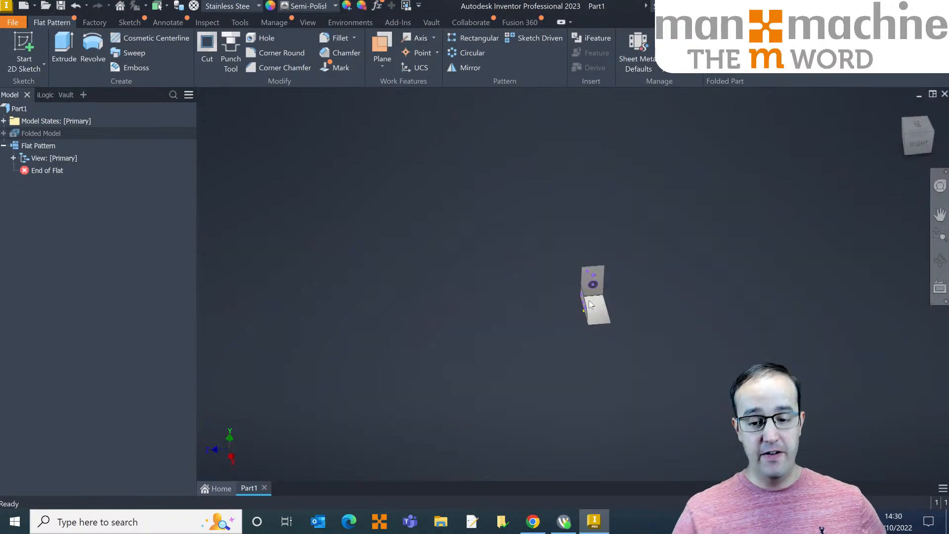
# Create a drawing view of the Sheet Metal part in a new drawing based on the Standard.dwg template
pyautogui.scroll(6, 603, 301)
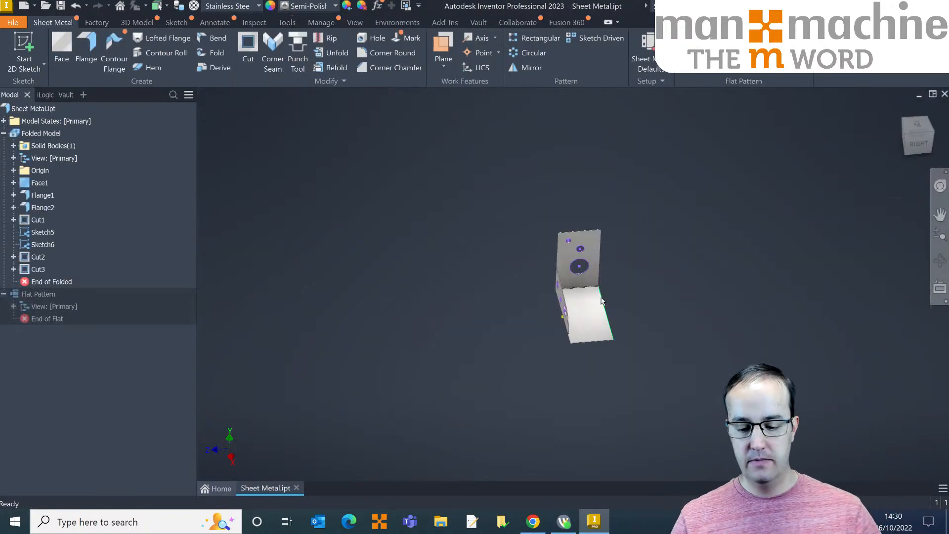
pyautogui.rightClick(31, 111)
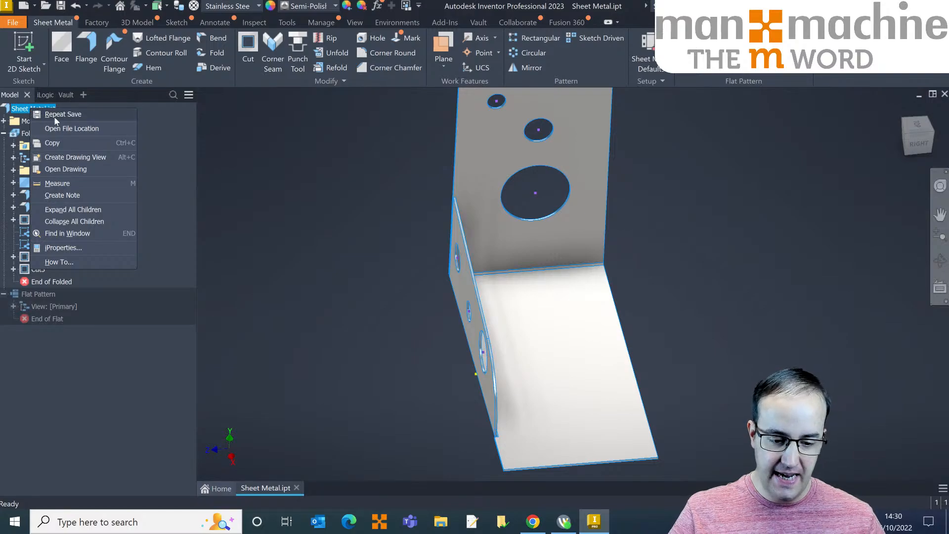
pyautogui.click(70, 159)
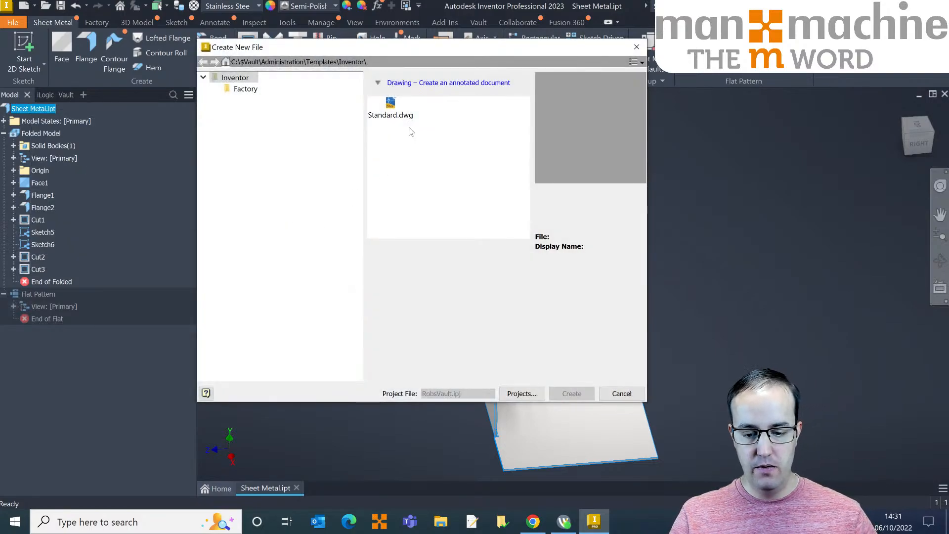
pyautogui.click(410, 110)
pyautogui.doubleClick(420, 111)
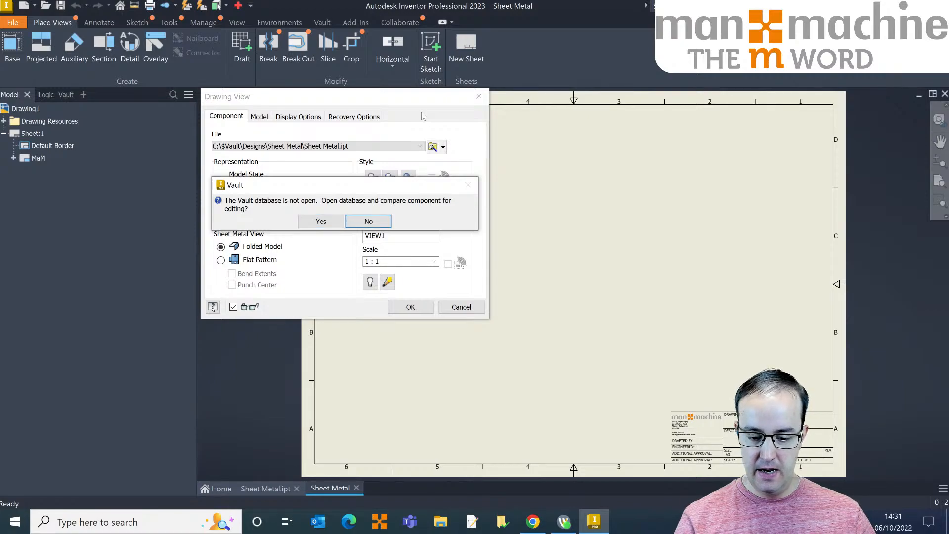
# Decline opening the Vault database, choose the flat pattern for the view, and orient it to the Back face, turned upright
pyautogui.click(386, 223)
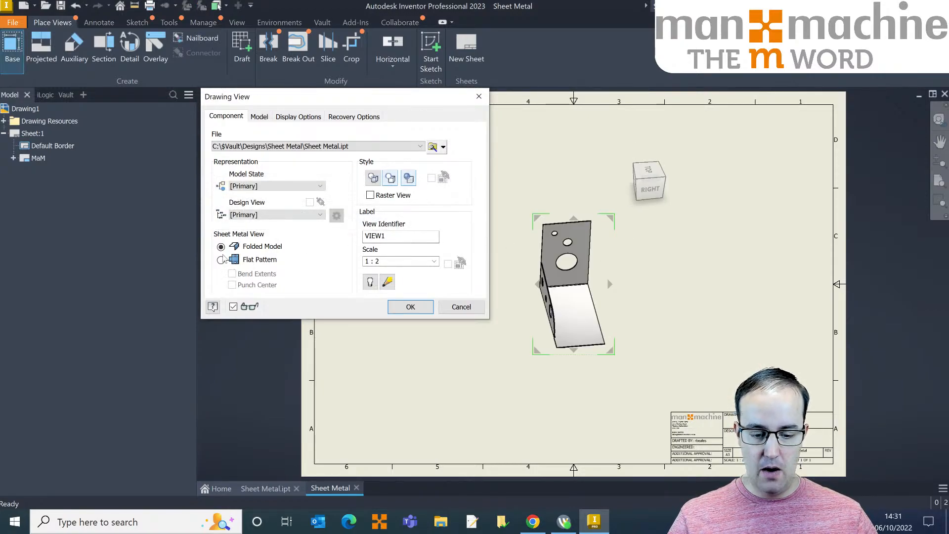
pyautogui.click(220, 260)
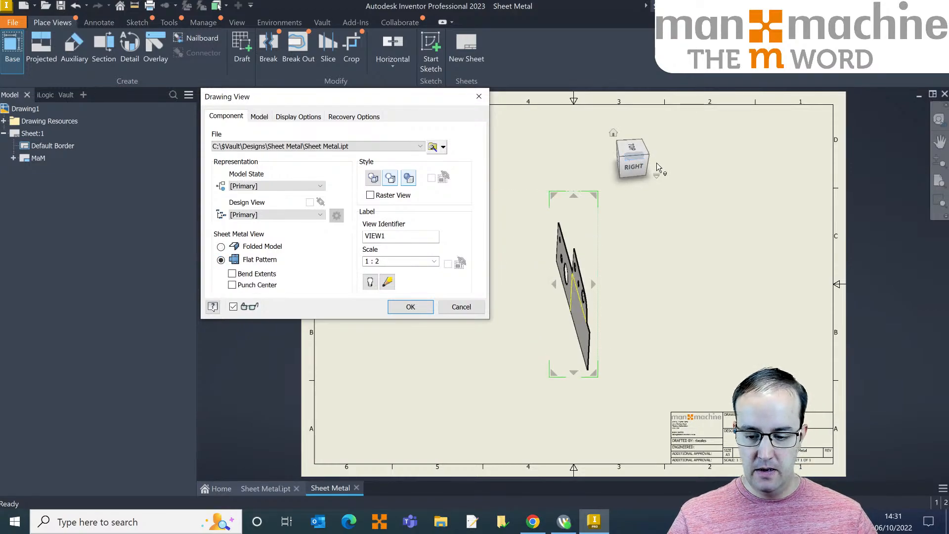
pyautogui.click(640, 160)
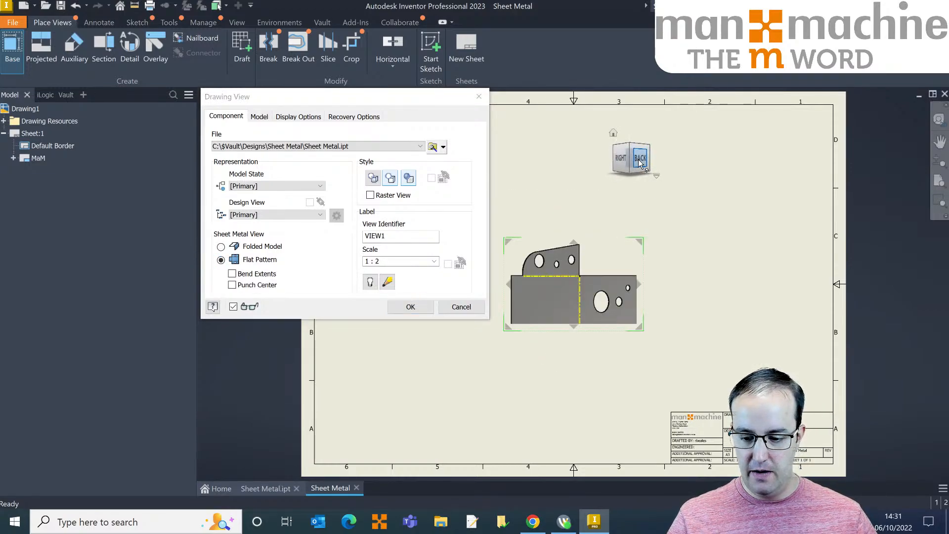
pyautogui.click(639, 161)
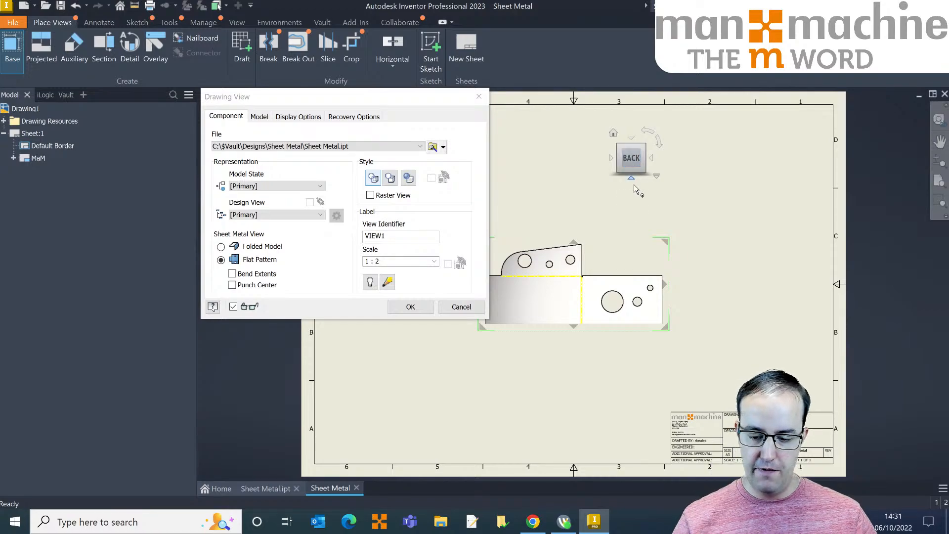
pyautogui.click(718, 177)
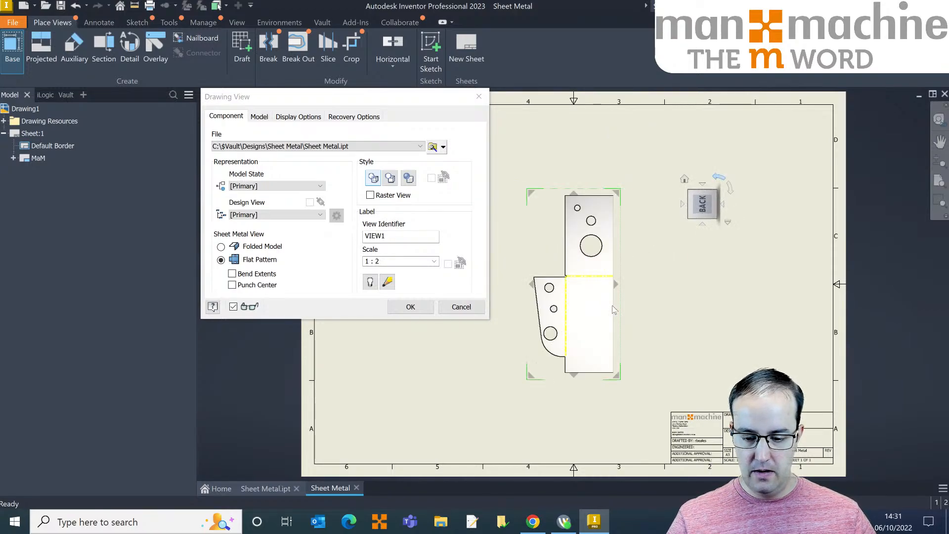
# Scale the flat pattern view at 1:2 and place it in the left half of the sheet
pyautogui.click(379, 261)
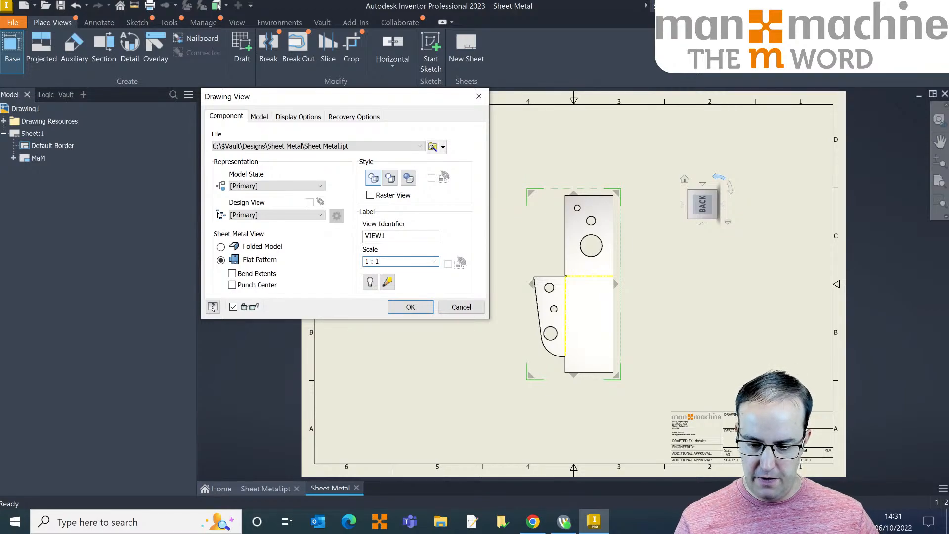
pyautogui.scroll(1, 588, 274)
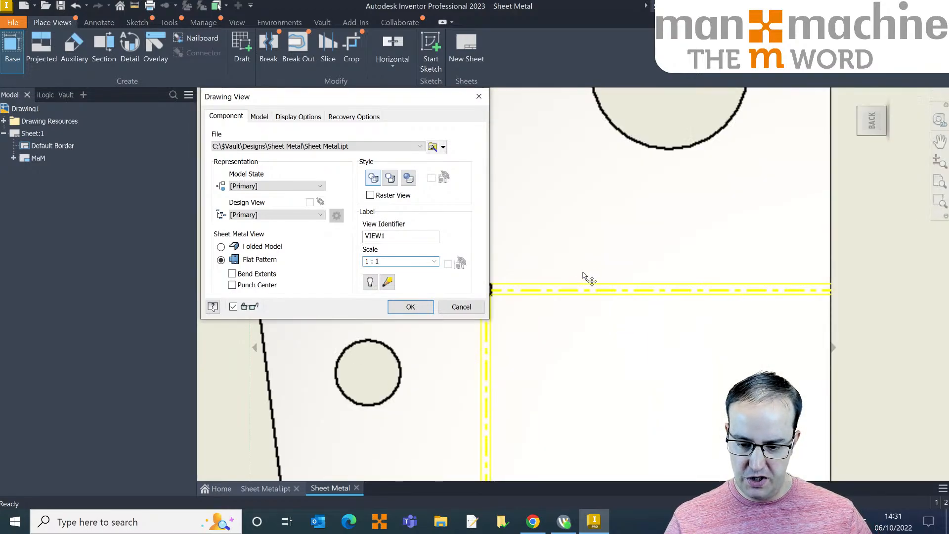
pyautogui.scroll(-5, 578, 279)
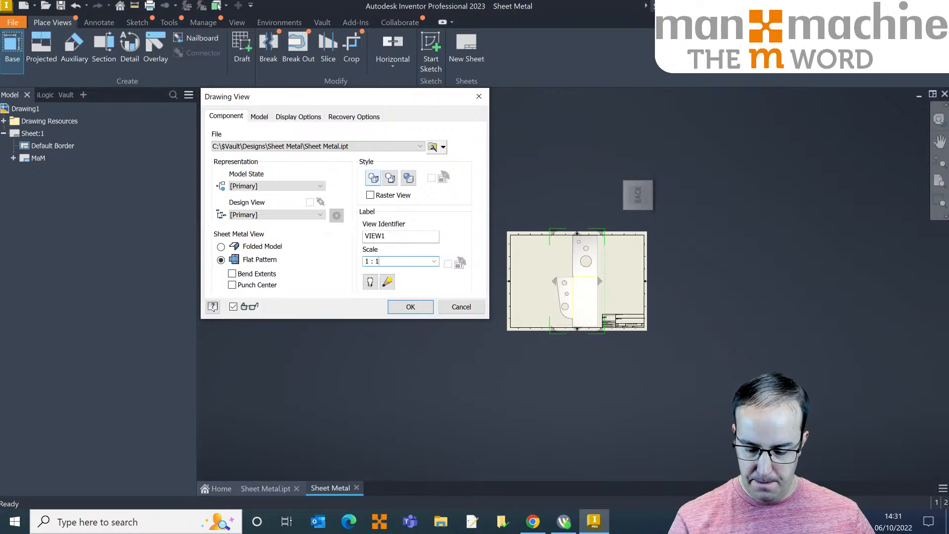
pyautogui.scroll(4, 665, 313)
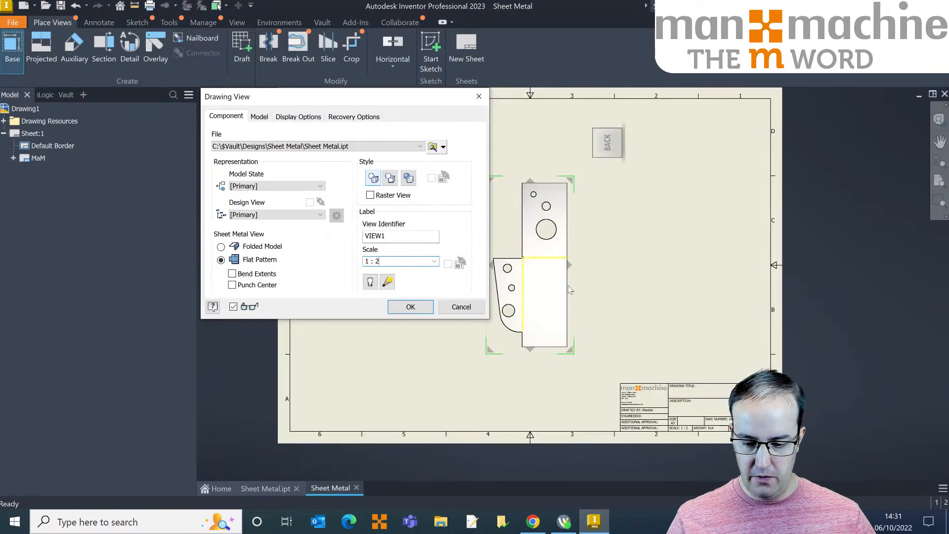
pyautogui.scroll(-1, 665, 312)
pyautogui.moveTo(665, 313); pyautogui.dragTo(573, 308)
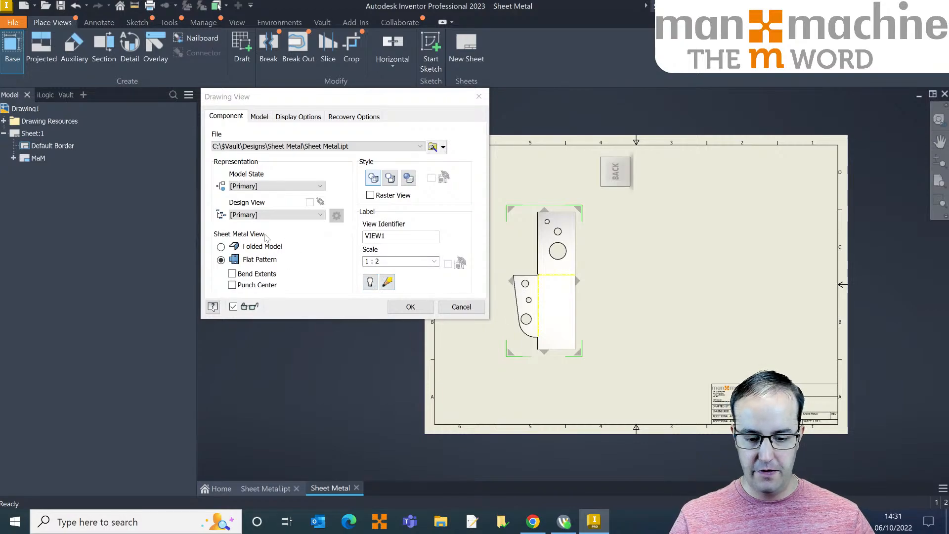
pyautogui.click(410, 306)
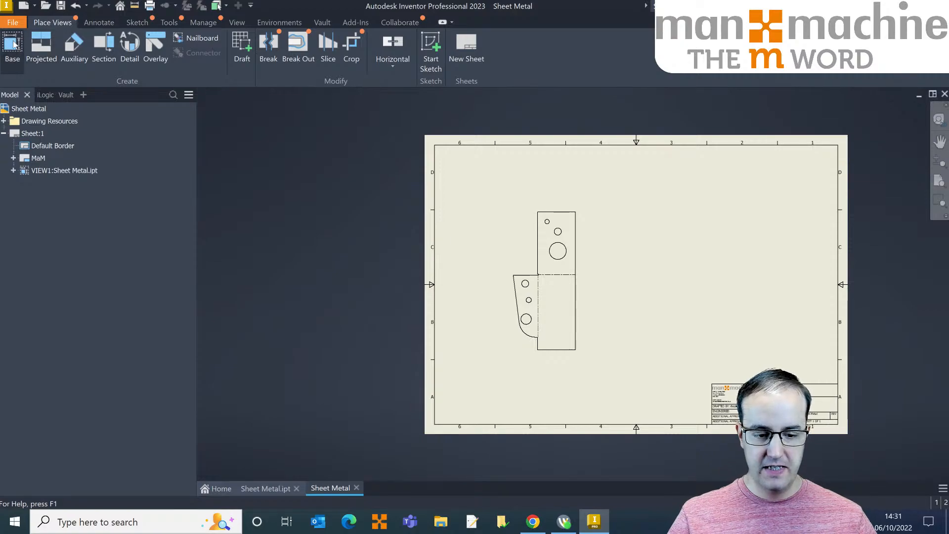
# Add a shaded isometric base view of the folded model at 1:2 in the sheet's upper right corner
pyautogui.click(13, 45)
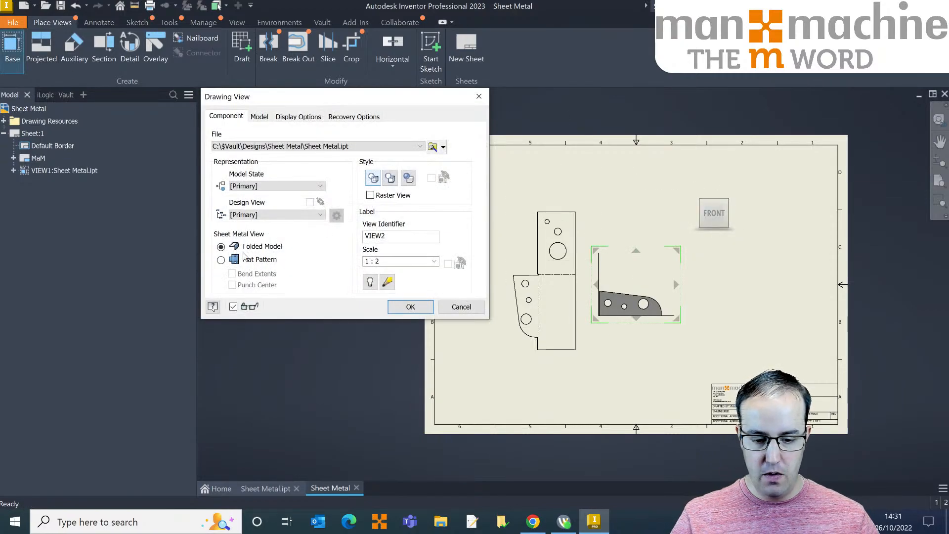
pyautogui.click(726, 203)
pyautogui.moveTo(642, 297)
pyautogui.mouseDown()
pyautogui.moveTo(701, 277)
pyautogui.moveTo(781, 222)
pyautogui.mouseUp()
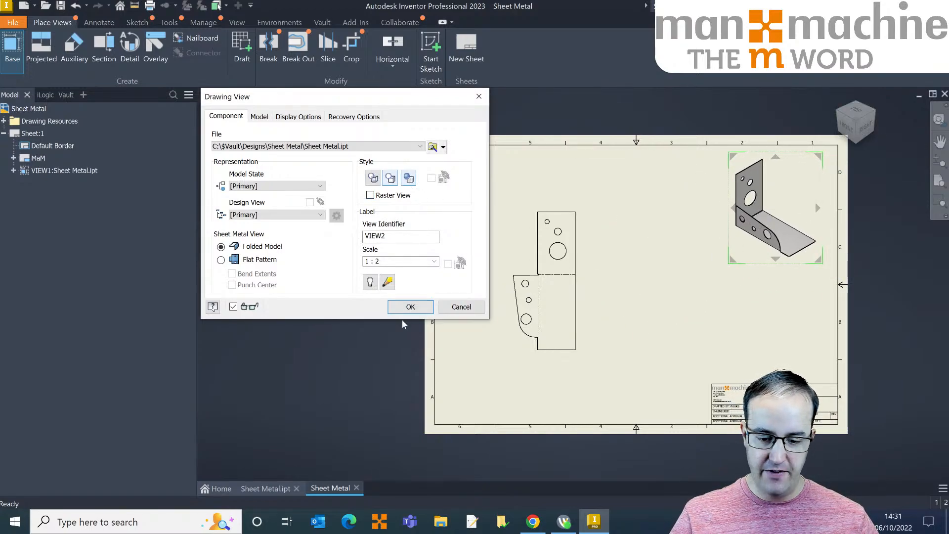
pyautogui.click(412, 307)
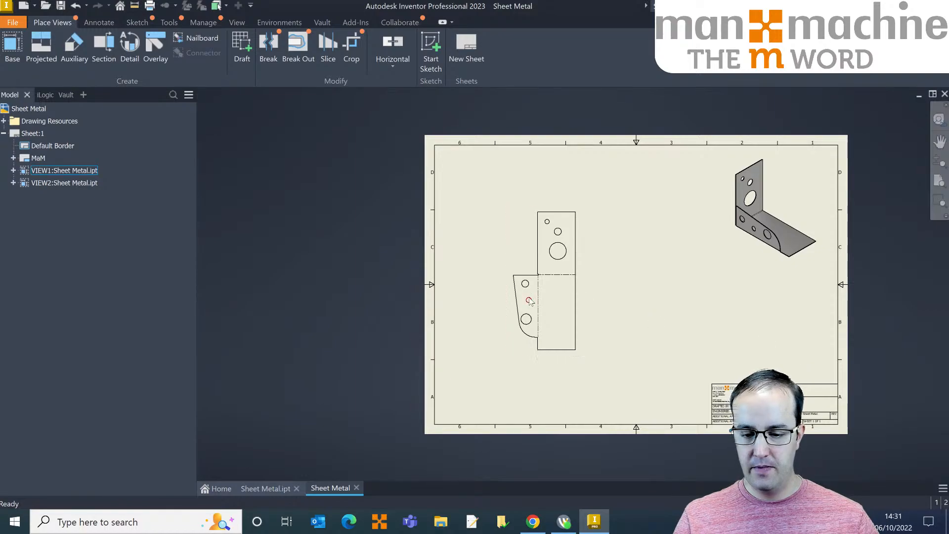
# Dimension the width of the flat pattern's upper flange, placing the dimension above the view
pyautogui.click(99, 22)
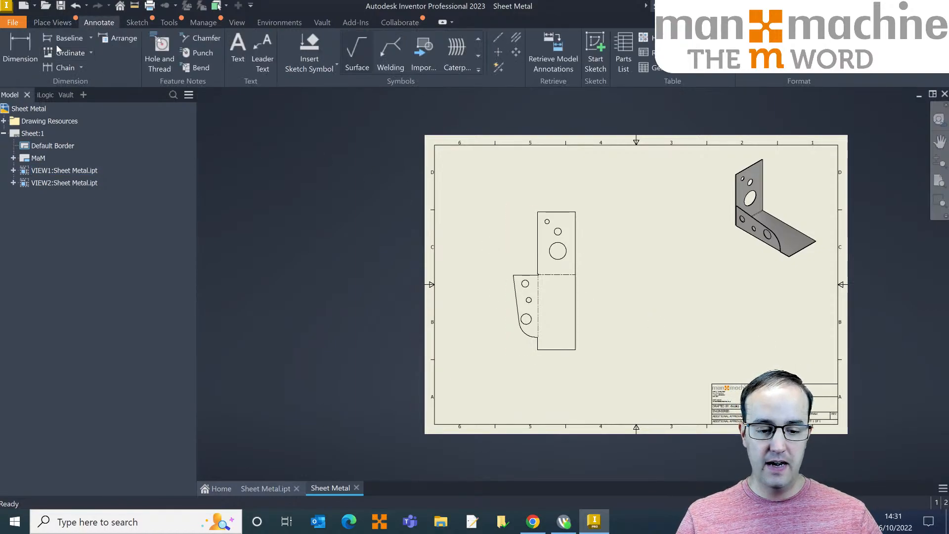
pyautogui.press('d')
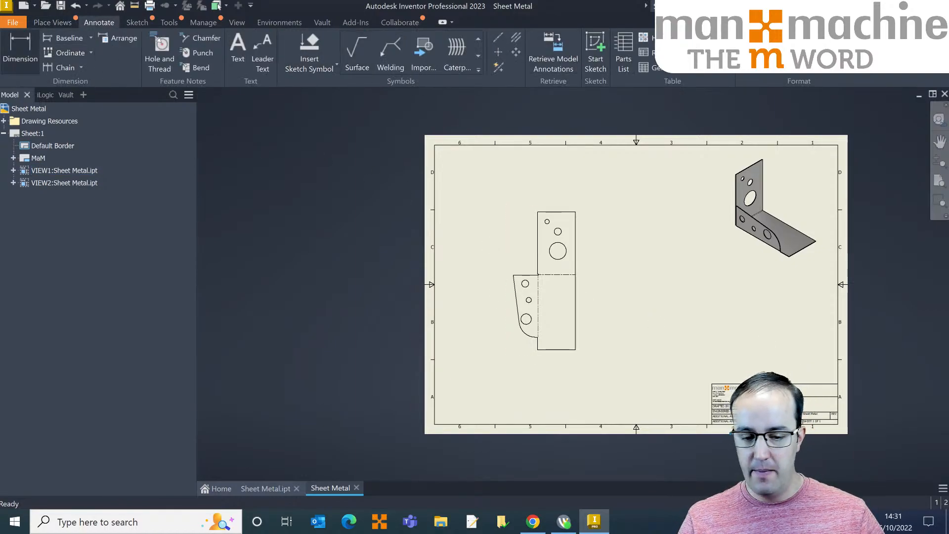
pyautogui.scroll(5, 546, 212)
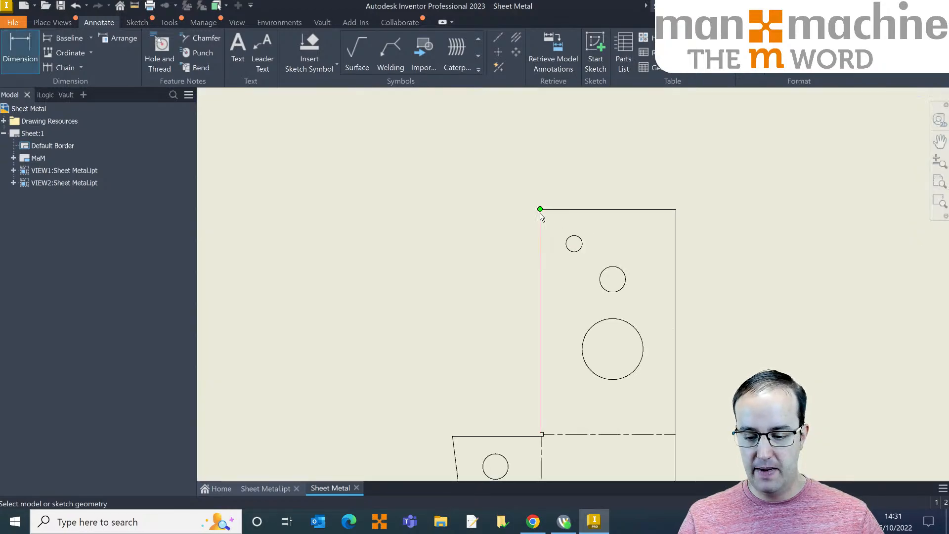
pyautogui.click(539, 227)
pyautogui.click(676, 238)
pyautogui.click(618, 172)
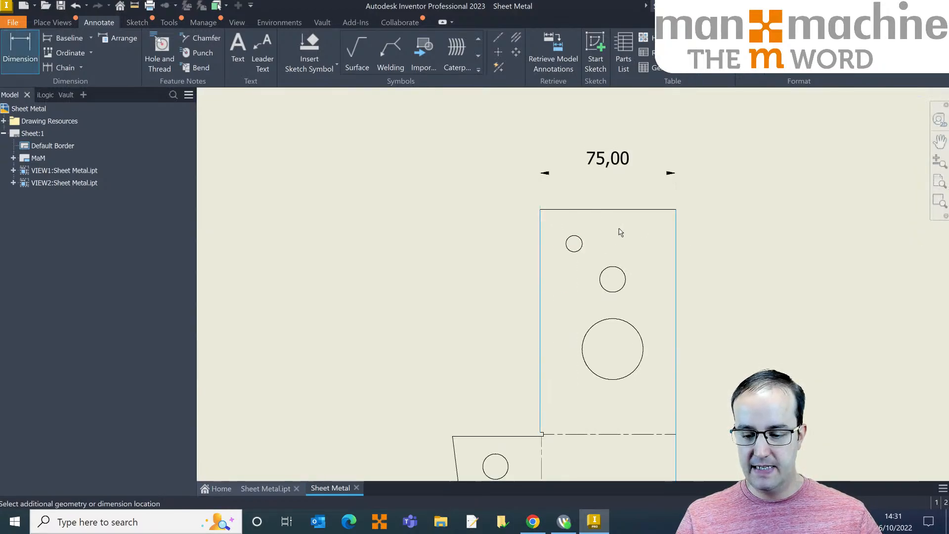
pyautogui.click(497, 294)
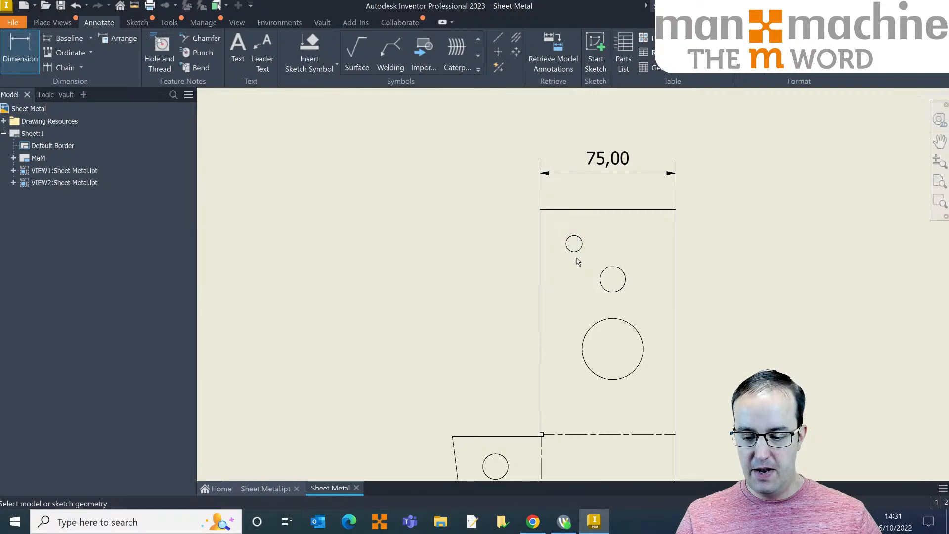
# Dimension the diameter of the smallest hole in the flat pattern's upper flange, placing it outside the left edge
pyautogui.click(572, 247)
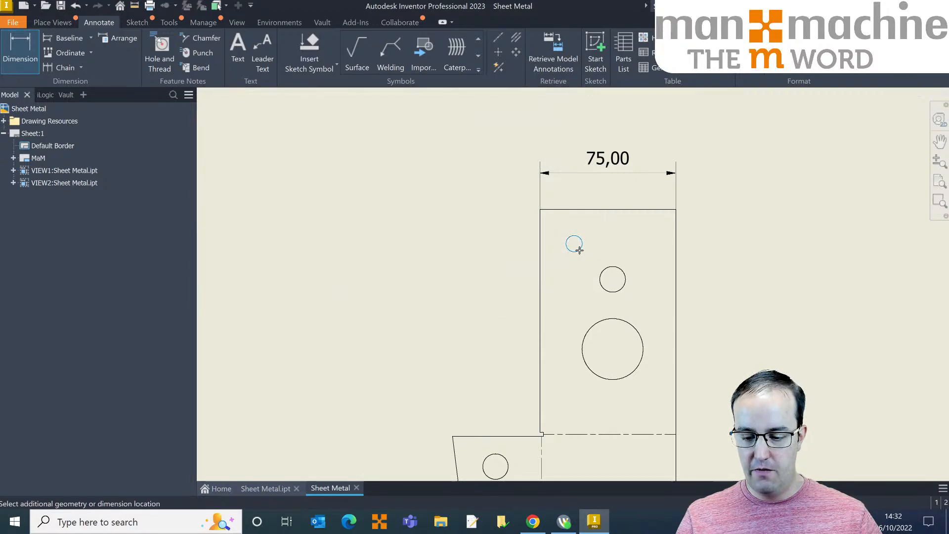
pyautogui.click(530, 290)
pyautogui.click(496, 295)
pyautogui.scroll(-5, 588, 316)
pyautogui.scroll(3, 590, 315)
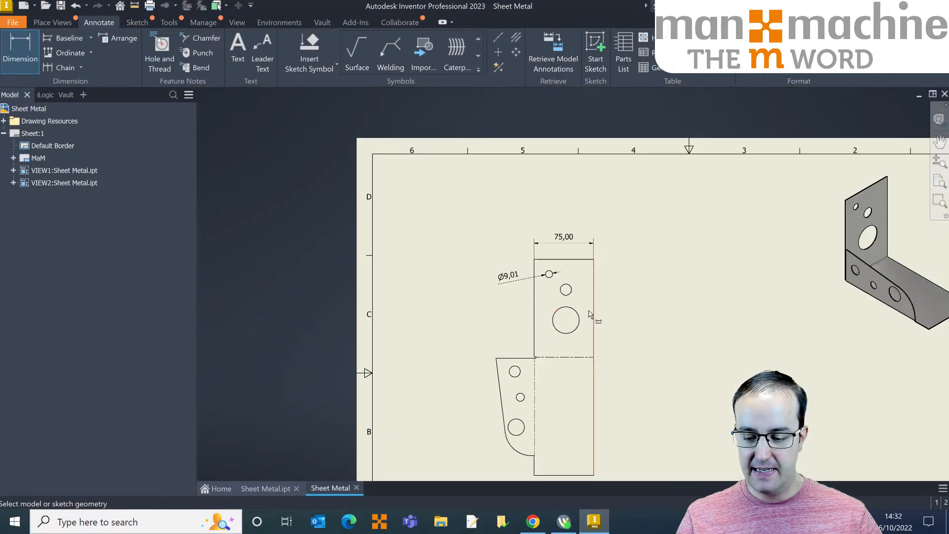
pyautogui.rightClick(491, 218)
pyautogui.click(540, 216)
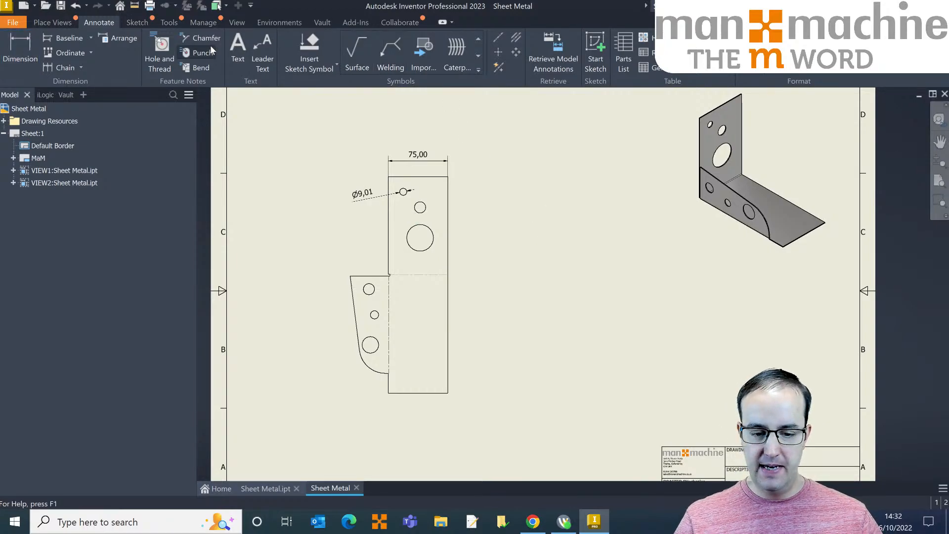
# Add bend notes to both bend centerlines of the flat pattern view
pyautogui.click(195, 68)
pyautogui.scroll(10, 422, 278)
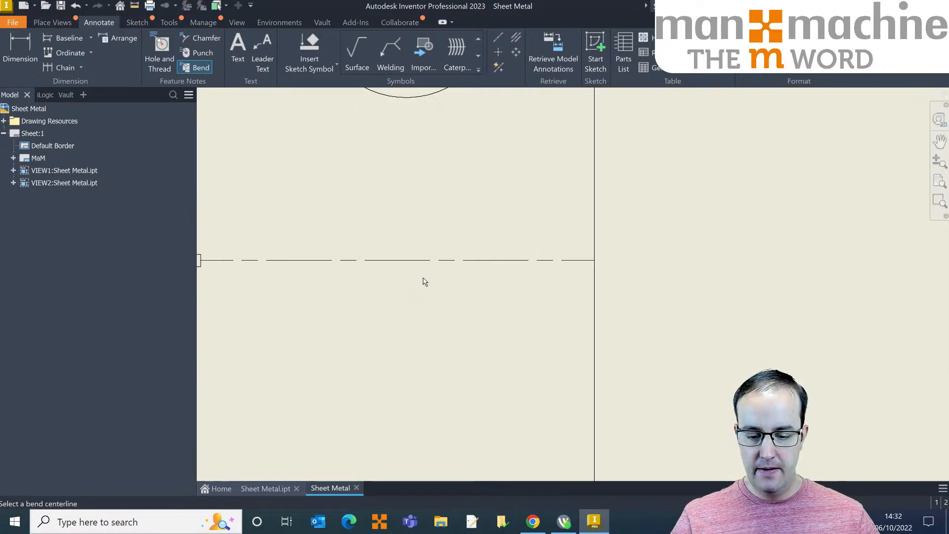
pyautogui.click(423, 262)
pyautogui.scroll(-11, 396, 305)
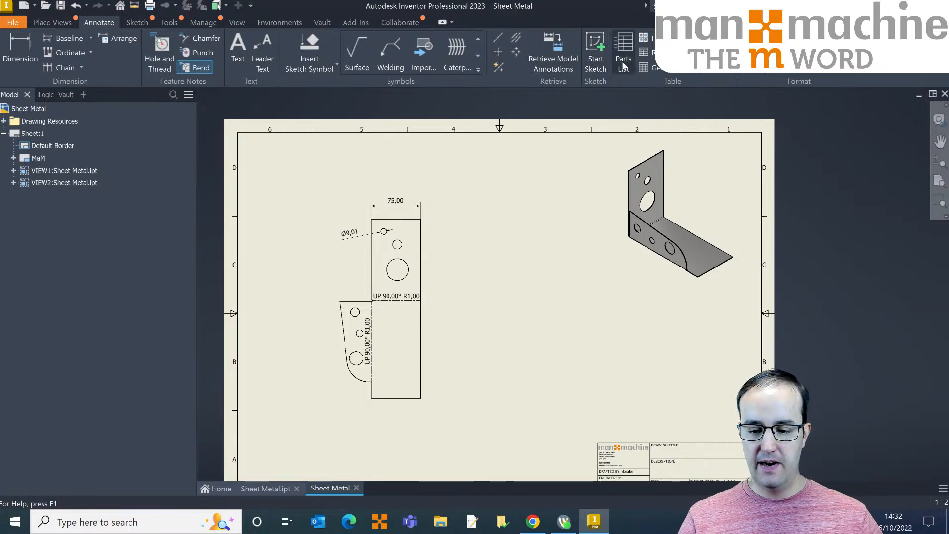
# Insert a bend data table for the flat pattern view, with ID, direction, angle and radius columns, at the title block
pyautogui.click(662, 69)
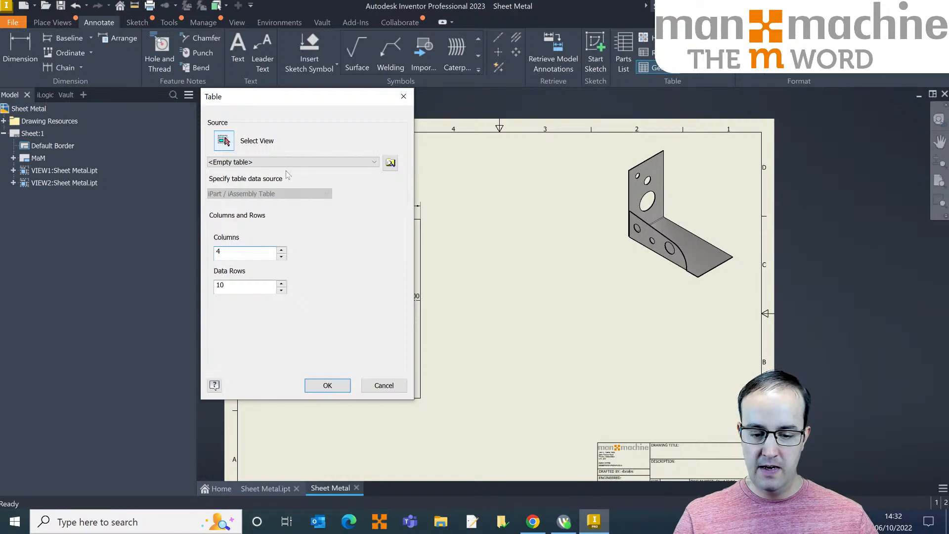
pyautogui.moveTo(410, 218); pyautogui.dragTo(607, 247, button='middle')
pyautogui.click(557, 276)
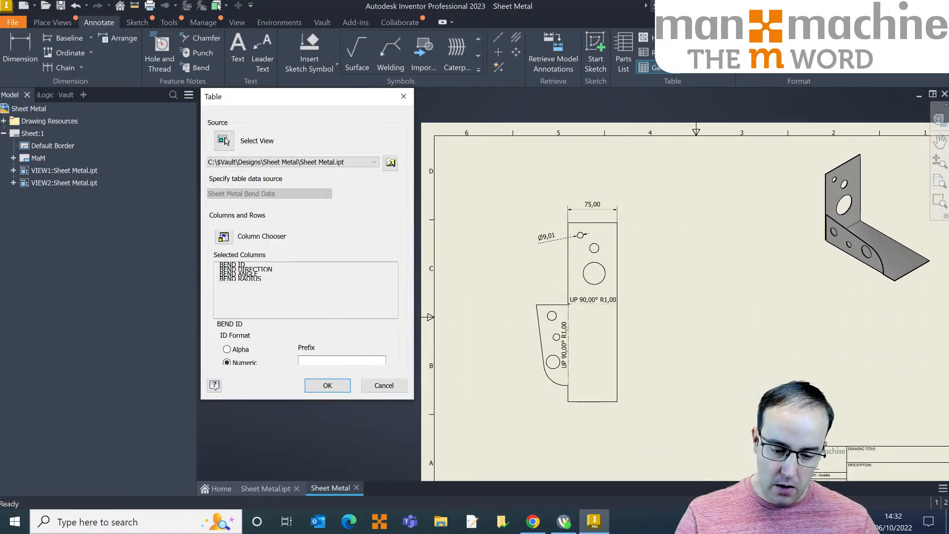
pyautogui.click(327, 386)
pyautogui.moveTo(822, 316); pyautogui.dragTo(599, 324, button='middle')
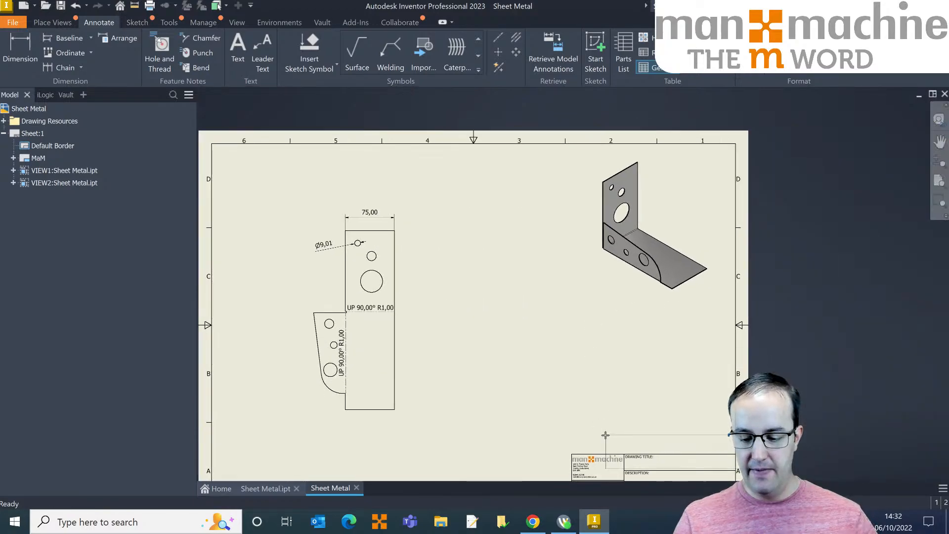
pyautogui.click(568, 422)
pyautogui.moveTo(561, 425); pyautogui.dragTo(530, 341, button='middle')
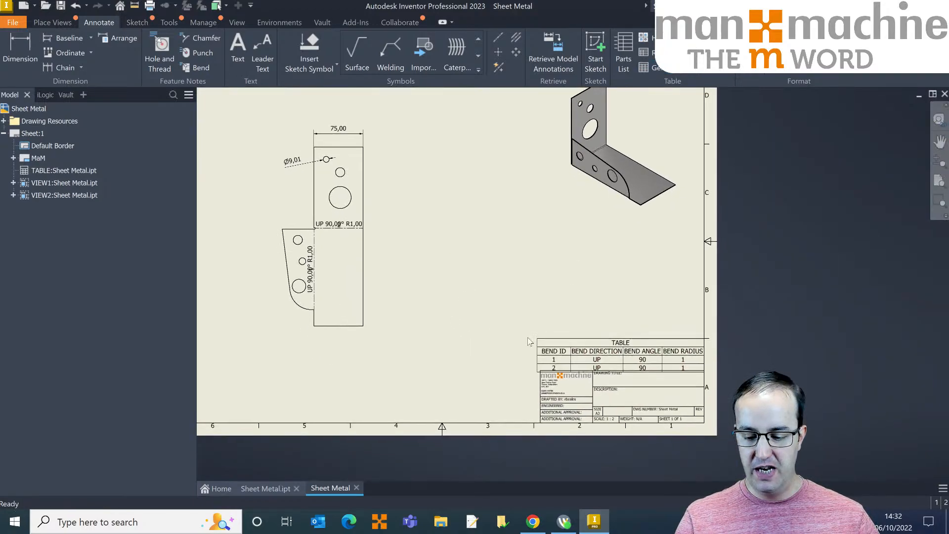
# Move the bend table up and left so it stands clear of the title block
pyautogui.scroll(6, 530, 341)
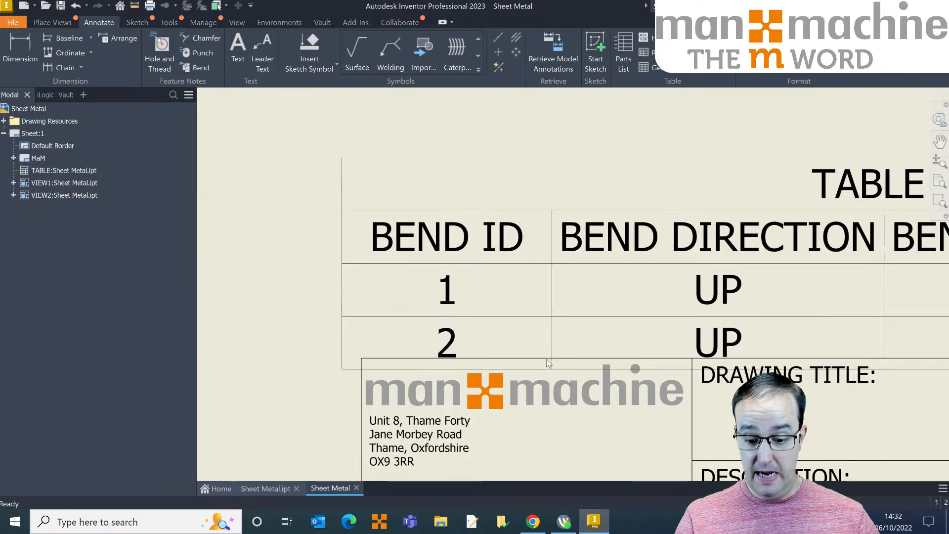
pyautogui.scroll(-6, 546, 363)
pyautogui.click(552, 349)
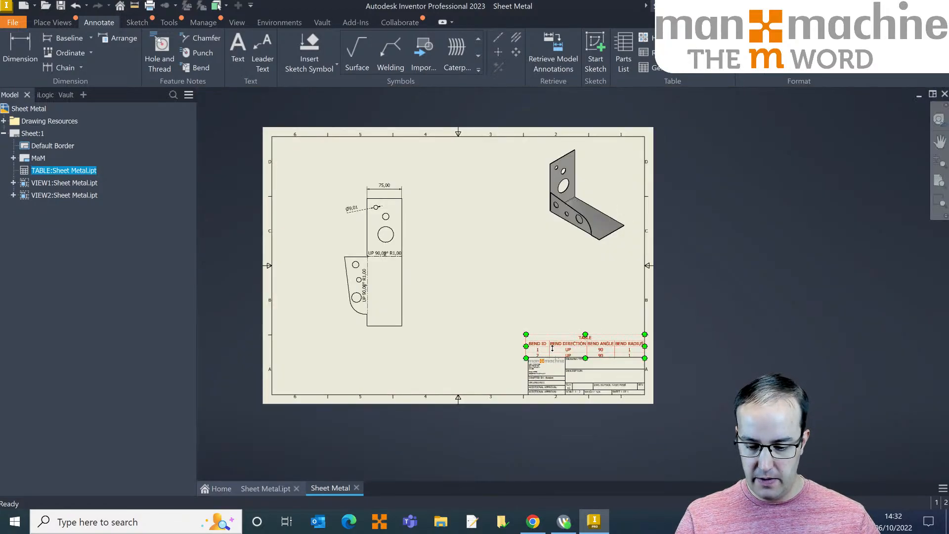
pyautogui.scroll(3, 552, 348)
pyautogui.moveTo(536, 337); pyautogui.dragTo(501, 290)
pyautogui.click(498, 200)
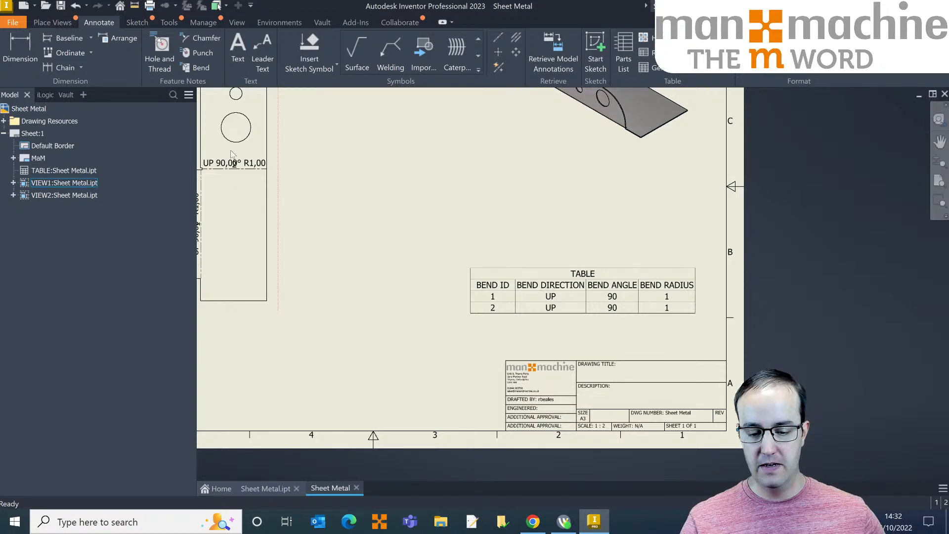
# Examine the bend notes and bend IDs on the flat pattern's bend lines alongside the bend table
pyautogui.scroll(6, 231, 153)
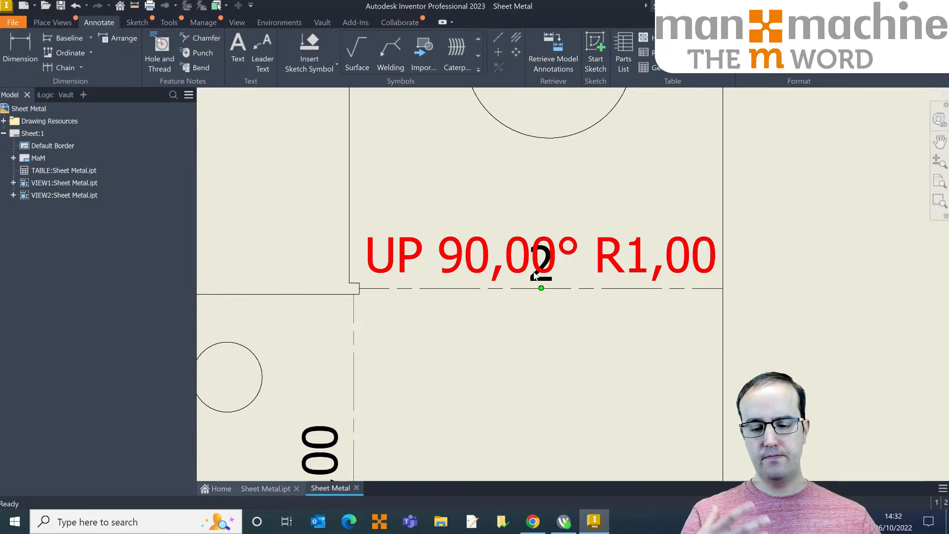
pyautogui.moveTo(550, 291)
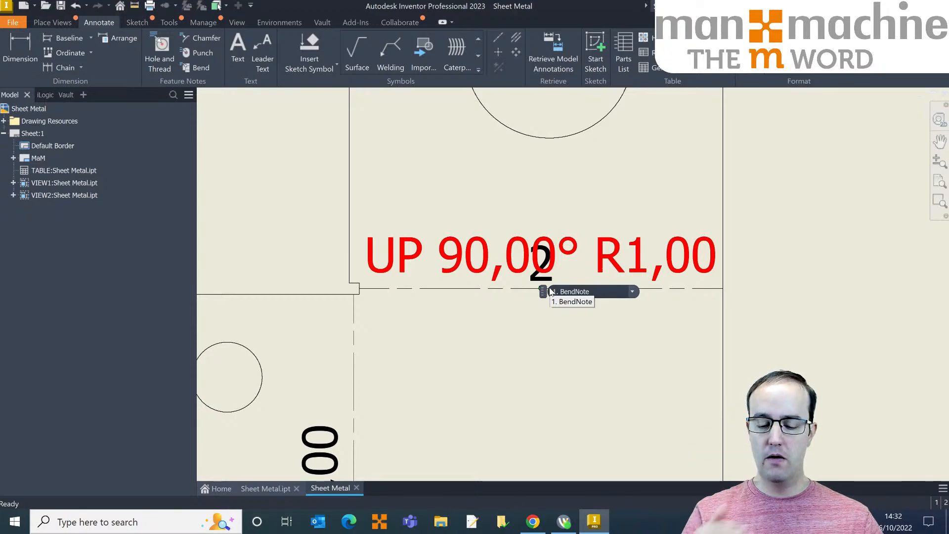
pyautogui.scroll(3, 546, 291)
pyautogui.scroll(-8, 674, 339)
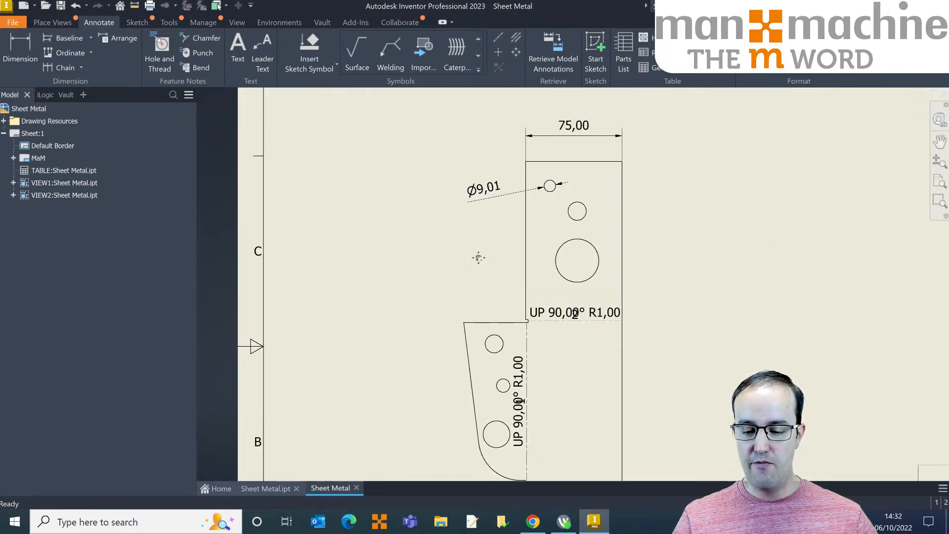
pyautogui.moveTo(479, 258); pyautogui.dragTo(301, 168, button='middle')
pyautogui.scroll(-5, 650, 313)
pyautogui.moveTo(676, 320)
pyautogui.mouseDown(button='middle')
pyautogui.moveTo(546, 313)
pyautogui.moveTo(601, 303)
pyautogui.mouseUp(button='middle')
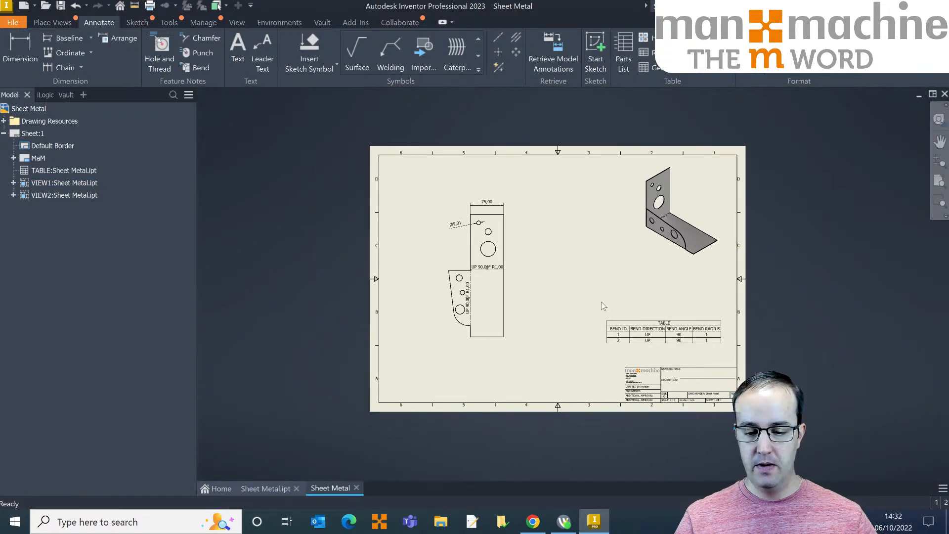
# Return to the Sheet Metal.ipt part document
pyautogui.click(285, 489)
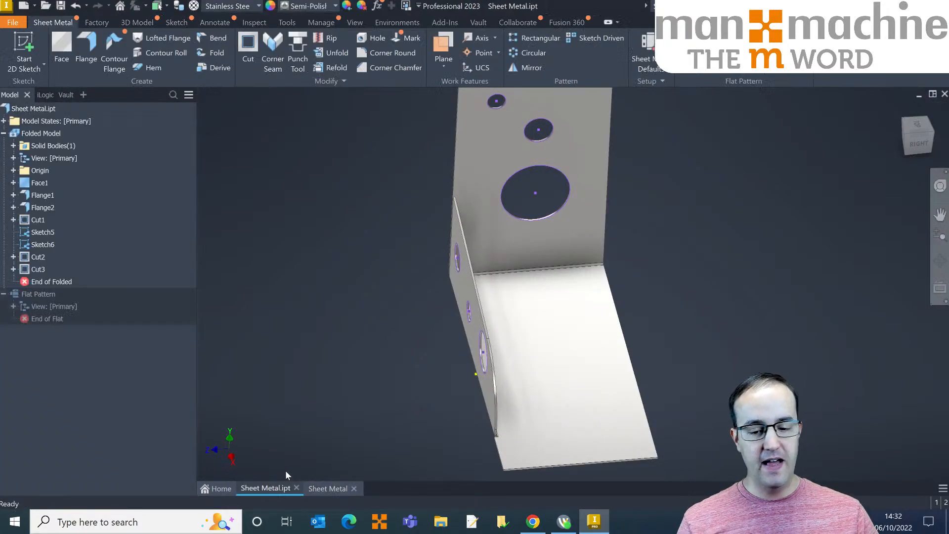